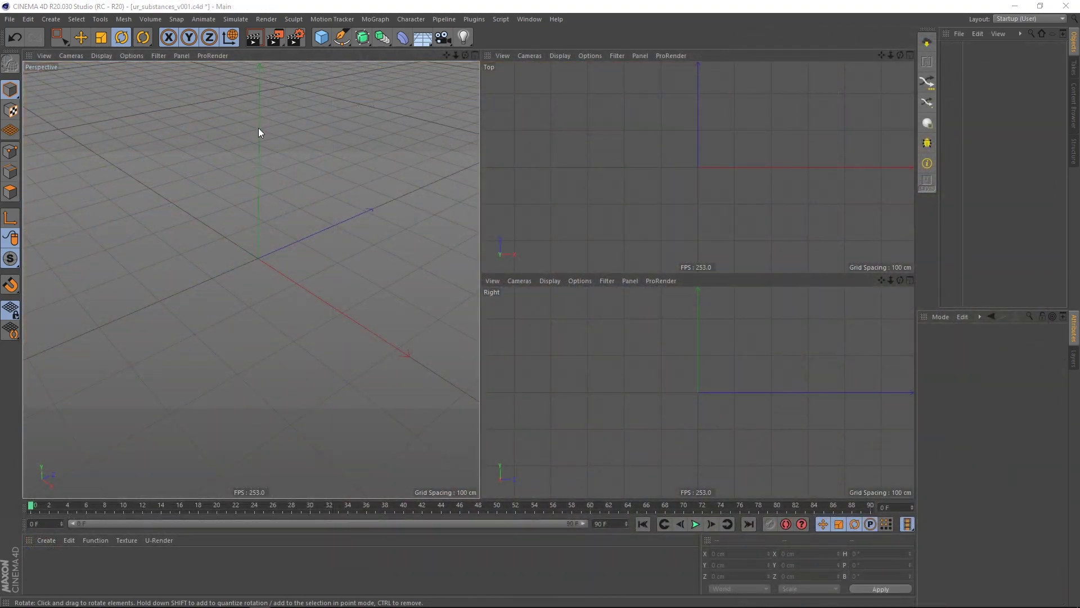
Add a Landscape with Borders At Sea Level turned off, plus an empty Null object
{"action": "left_click_drag", "start_coordinate": [321, 37], "coordinate": [537, 112]}
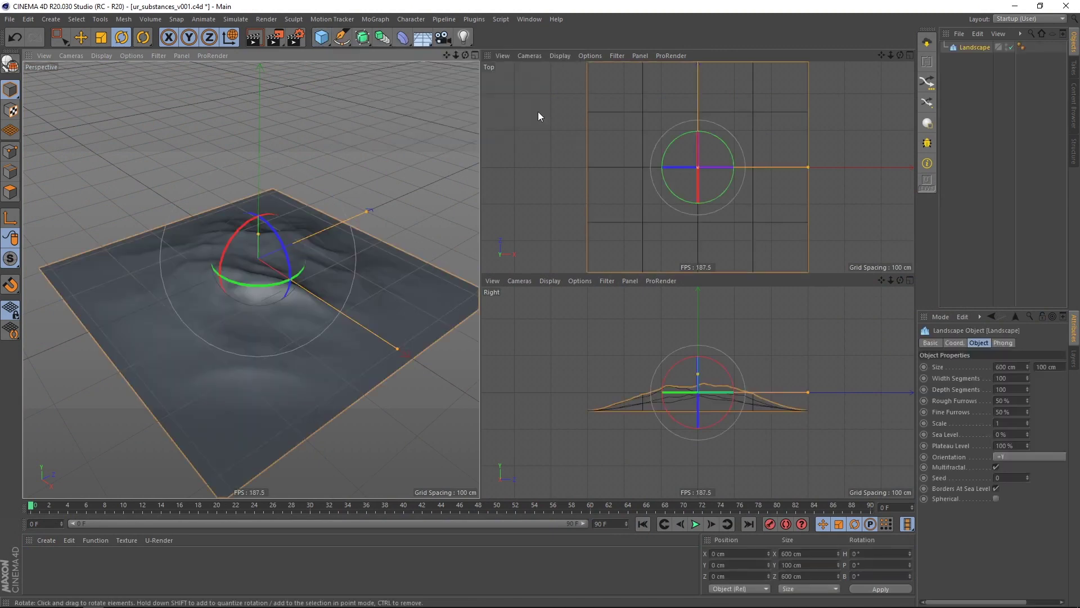
{"action": "left_click", "coordinate": [996, 487]}
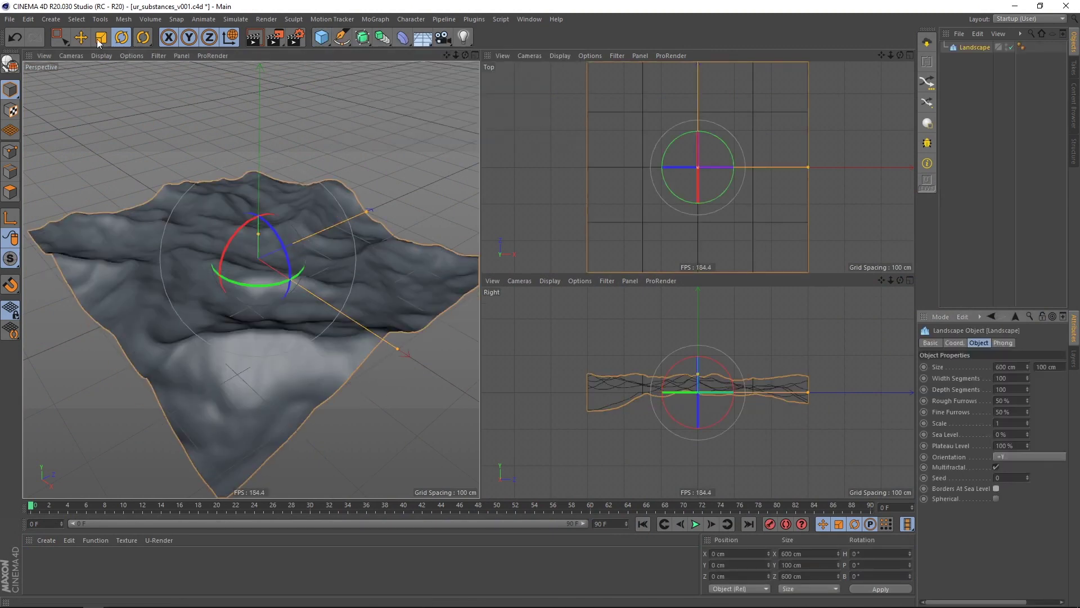
{"action": "left_click", "coordinate": [59, 22]}
{"action": "mouse_move", "coordinate": [59, 33]}
{"action": "left_click", "coordinate": [107, 40]}
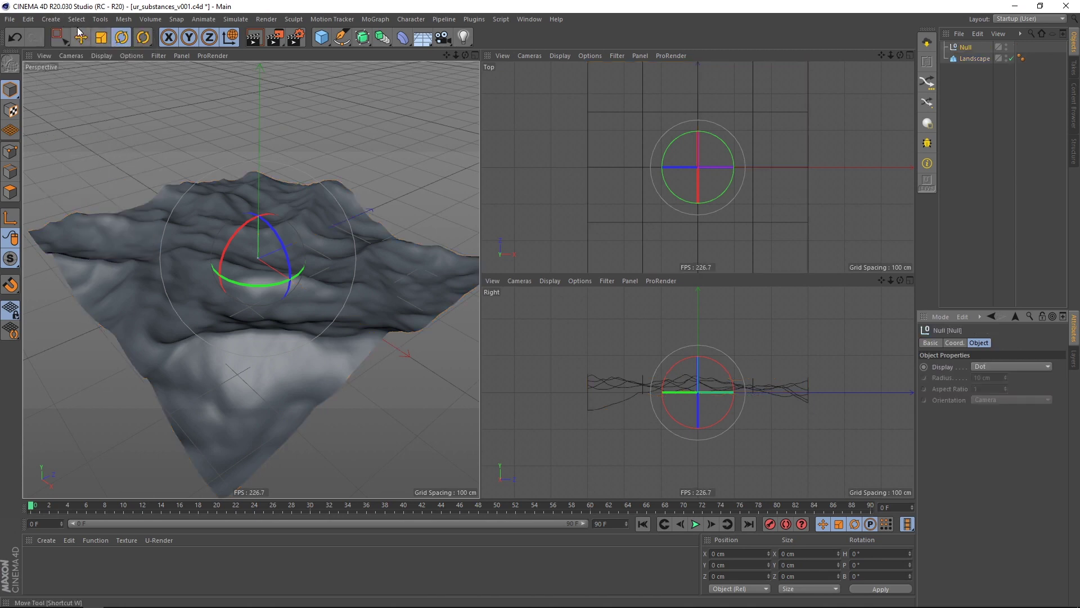
{"action": "left_click", "coordinate": [52, 21]}
Add a spot light inside the Null and rotate it 180° to face the landscape
{"action": "mouse_move", "coordinate": [67, 146]}
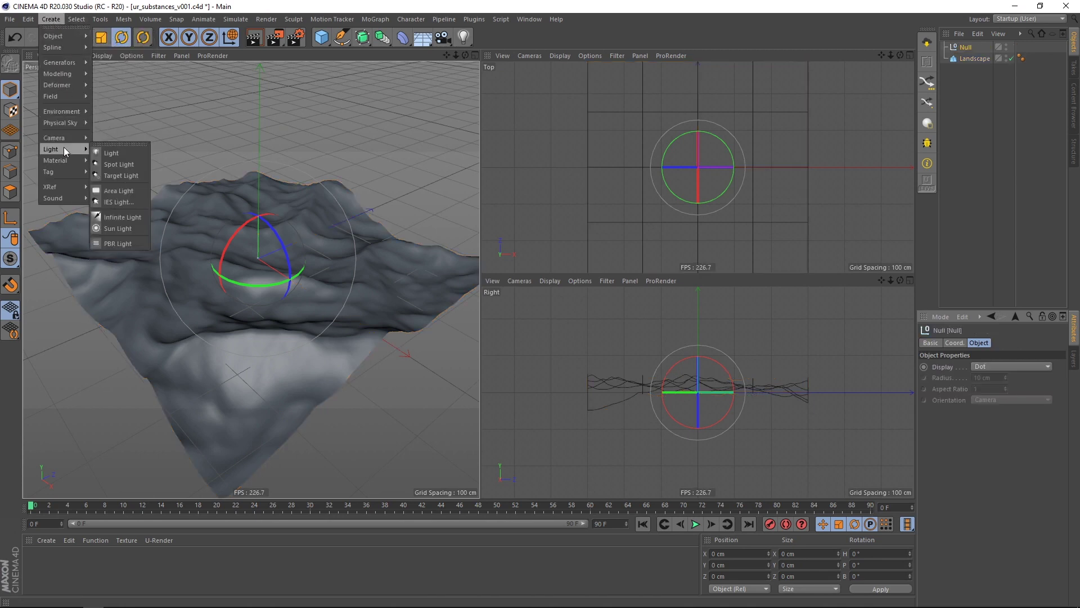
{"action": "left_click", "coordinate": [130, 161]}
{"action": "left_click_drag", "start_coordinate": [967, 48], "coordinate": [969, 59]}
{"action": "key", "text": "e"}
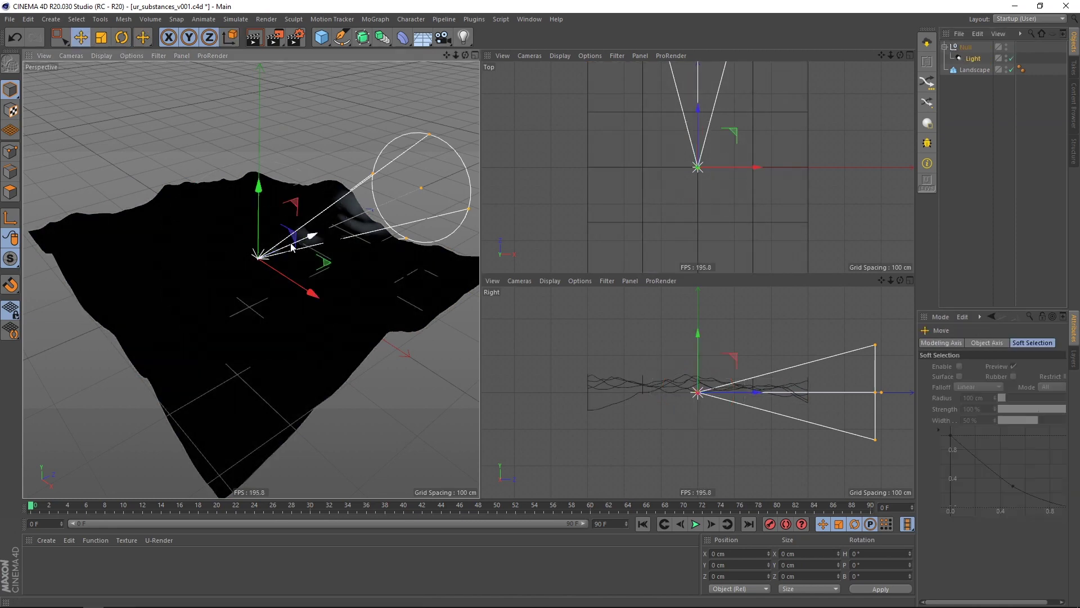
{"action": "key", "text": "r"}
{"action": "left_click_drag", "start_coordinate": [307, 239], "coordinate": [292, 307]}
Set the spot light's Outer Angle to 63° and attach a U-RENDER Light Tag
{"action": "left_click", "coordinate": [966, 47]}
{"action": "left_click", "coordinate": [977, 58]}
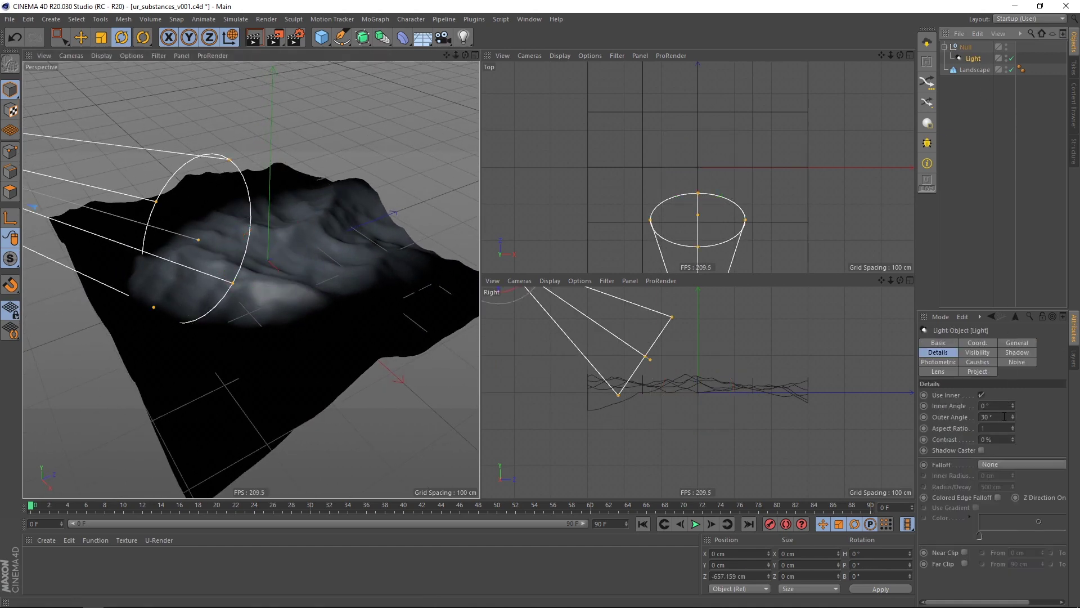
{"action": "left_click_drag", "start_coordinate": [1013, 419], "coordinate": [1013, 401]}
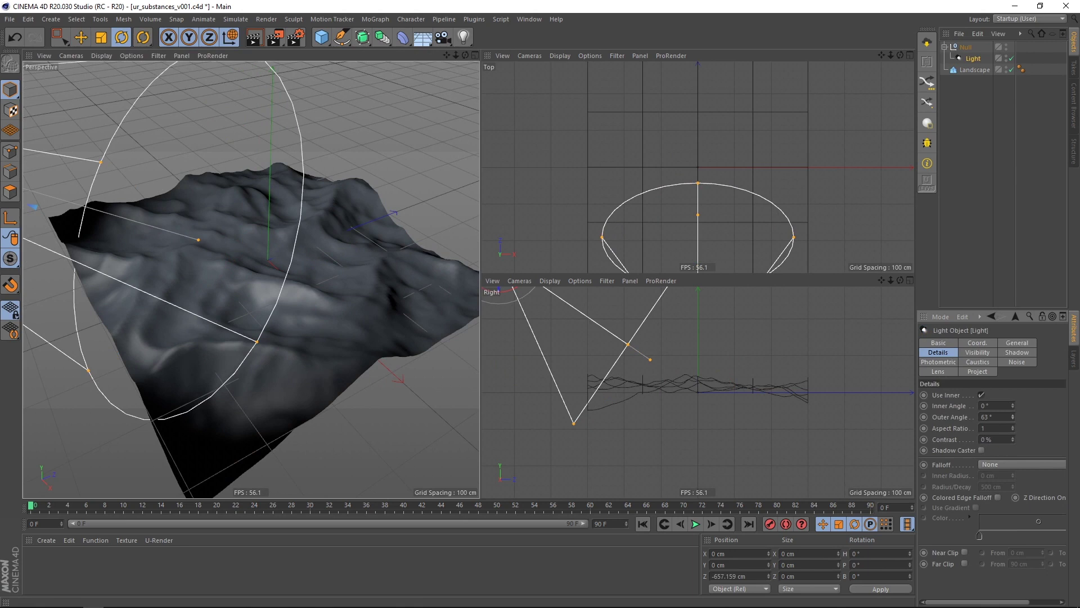
{"action": "right_click", "coordinate": [974, 58]}
{"action": "mouse_move", "coordinate": [937, 164]}
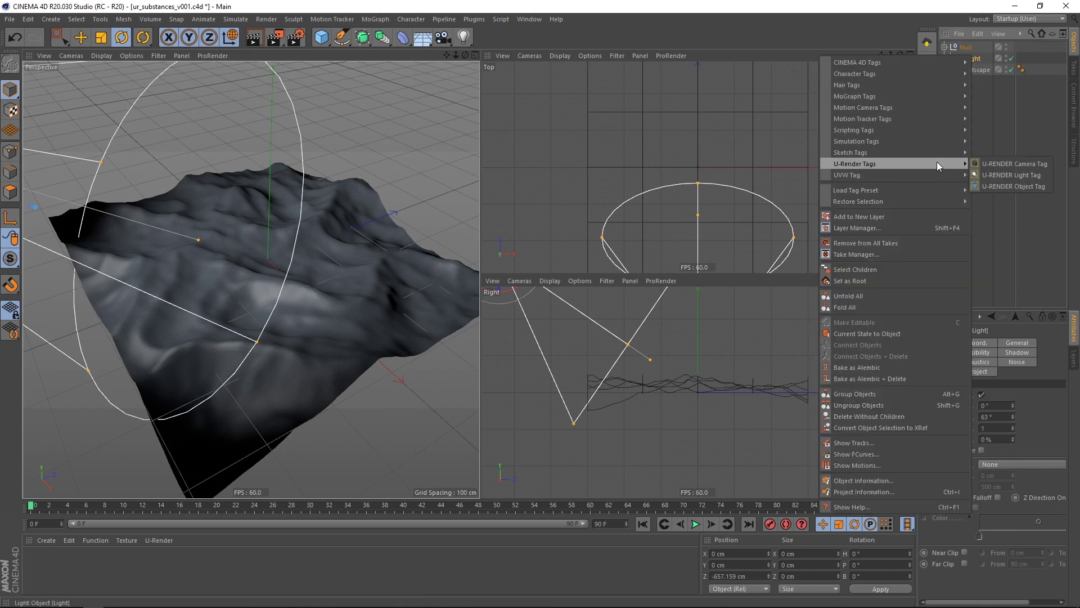
{"action": "left_click", "coordinate": [1014, 171]}
{"action": "left_click_drag", "start_coordinate": [207, 258], "coordinate": [266, 265], "text": "alt"}
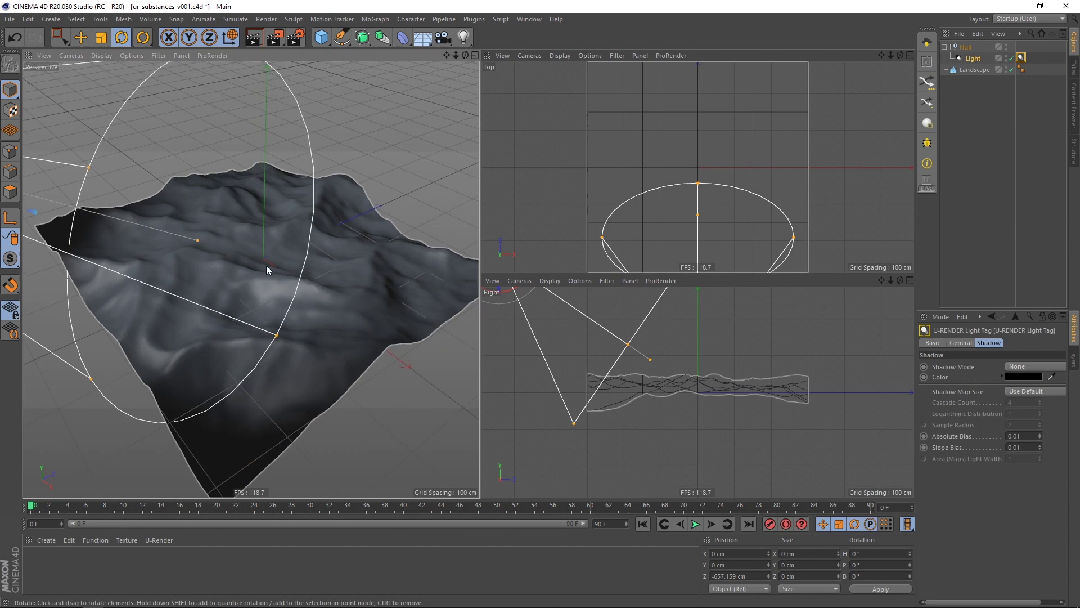
{"action": "scroll", "coordinate": [270, 262], "scroll_direction": "up", "scroll_amount": 5}
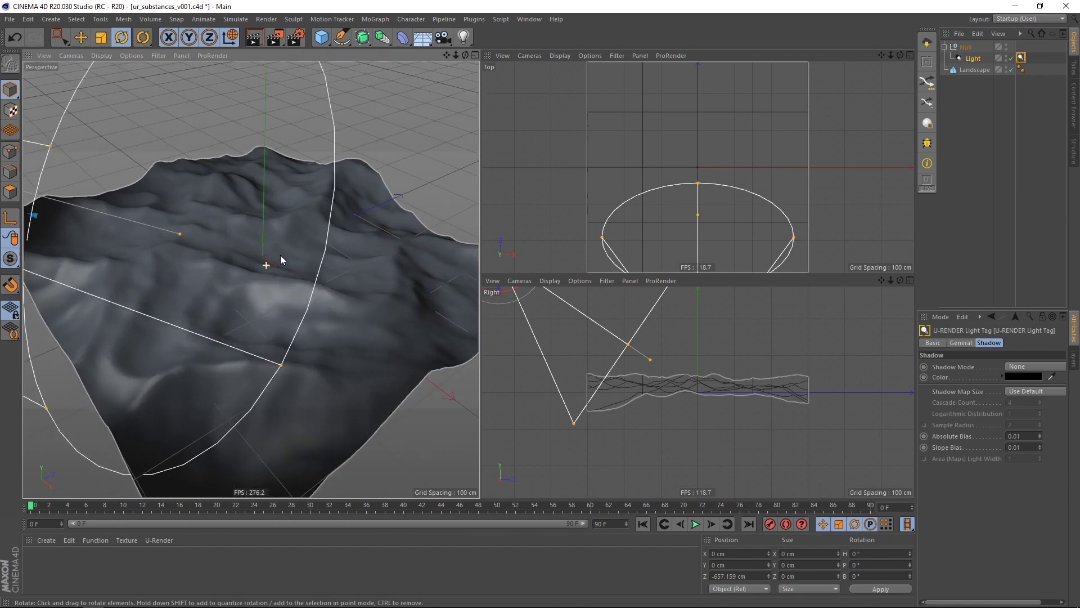
{"action": "left_click", "coordinate": [299, 38]}
Switch the renderer to U-RENDER and turn off image saving
{"action": "left_click", "coordinate": [359, 52]}
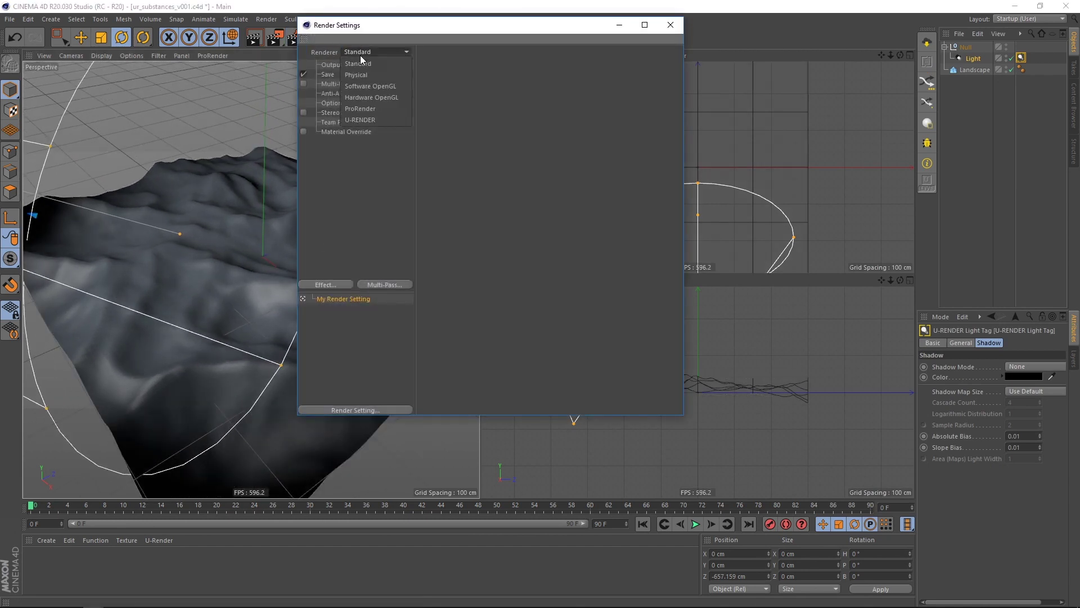
{"action": "left_click", "coordinate": [365, 117]}
{"action": "left_click_drag", "start_coordinate": [408, 24], "coordinate": [182, 90]}
{"action": "left_click", "coordinate": [79, 139]}
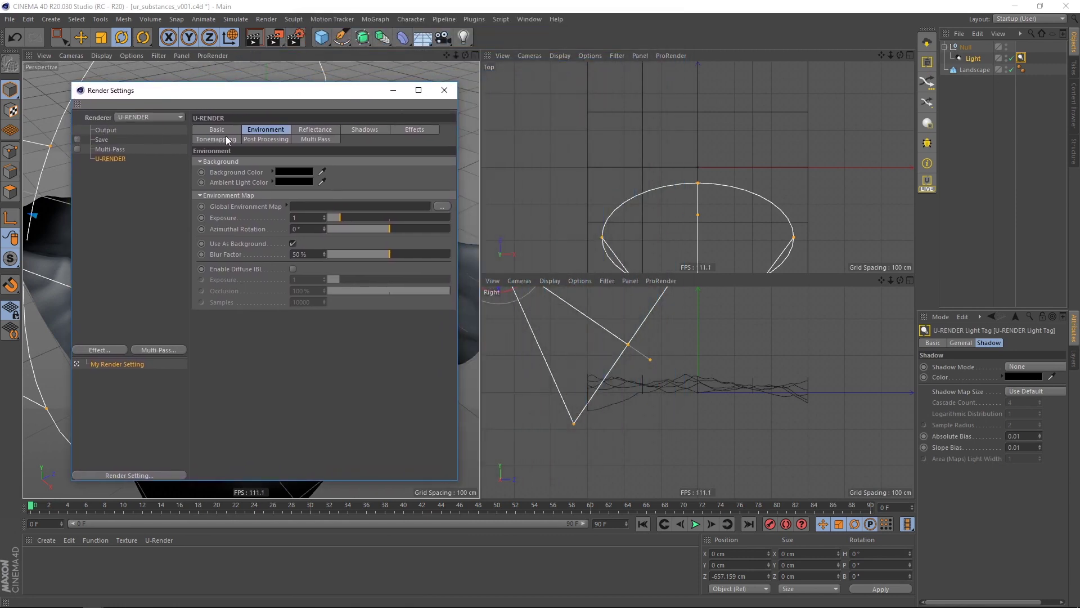
Load wood_03_010-exp-2.hdr as Global Environment Map and enable Diffuse IBL
{"action": "left_click", "coordinate": [441, 207]}
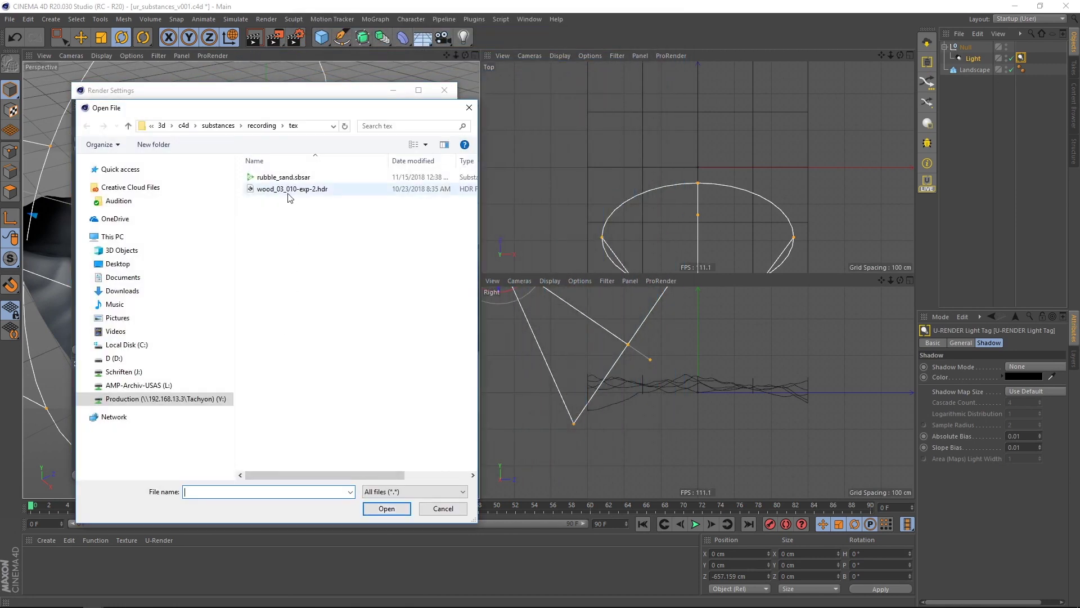
{"action": "left_click", "coordinate": [291, 190]}
{"action": "left_click", "coordinate": [387, 508]}
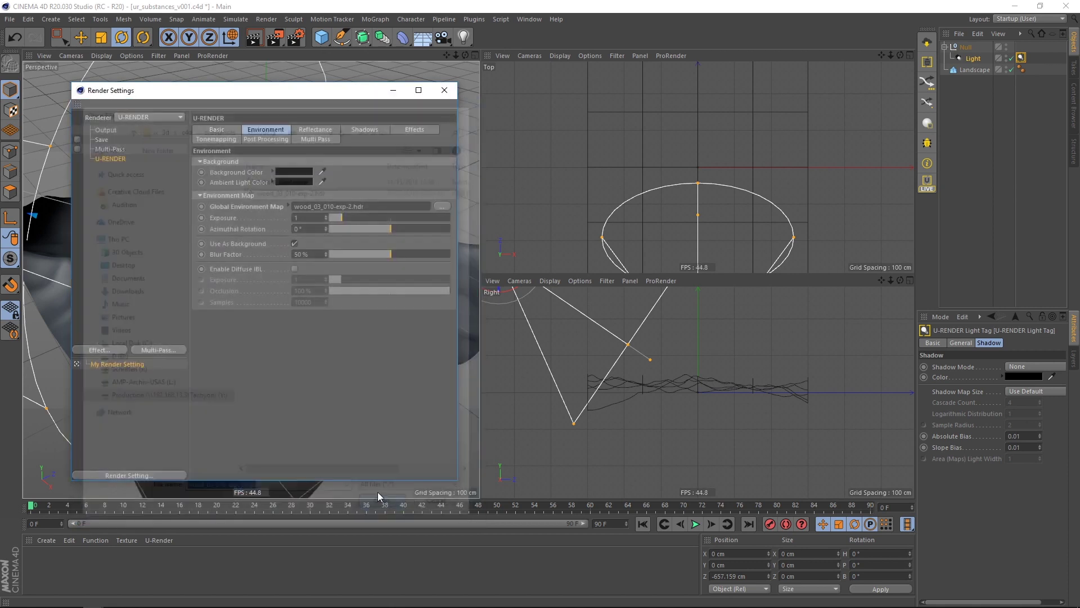
{"action": "left_click", "coordinate": [294, 269]}
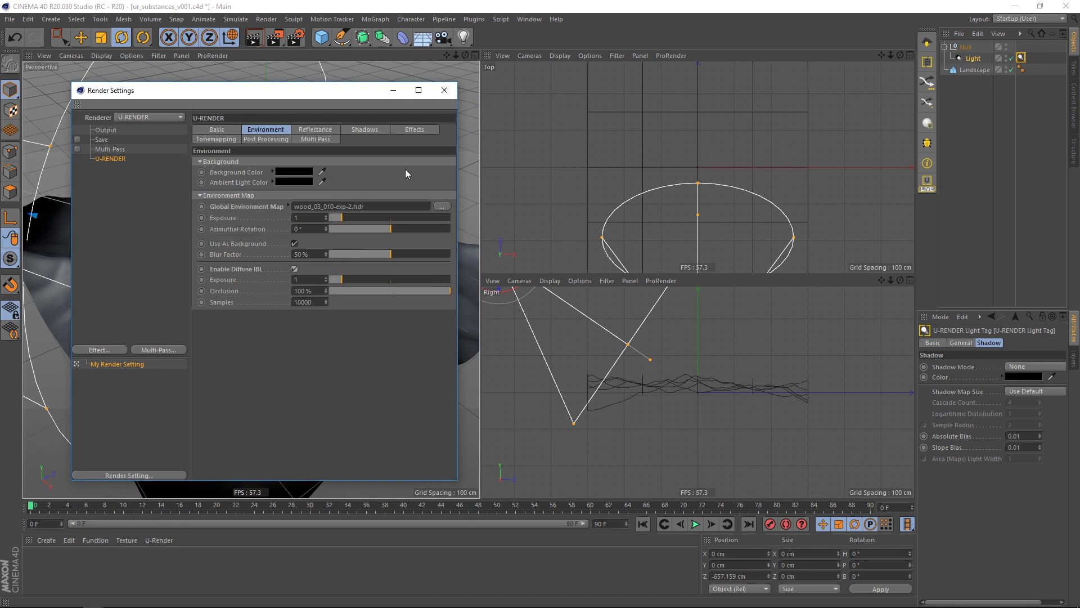
{"action": "left_click", "coordinate": [442, 95]}
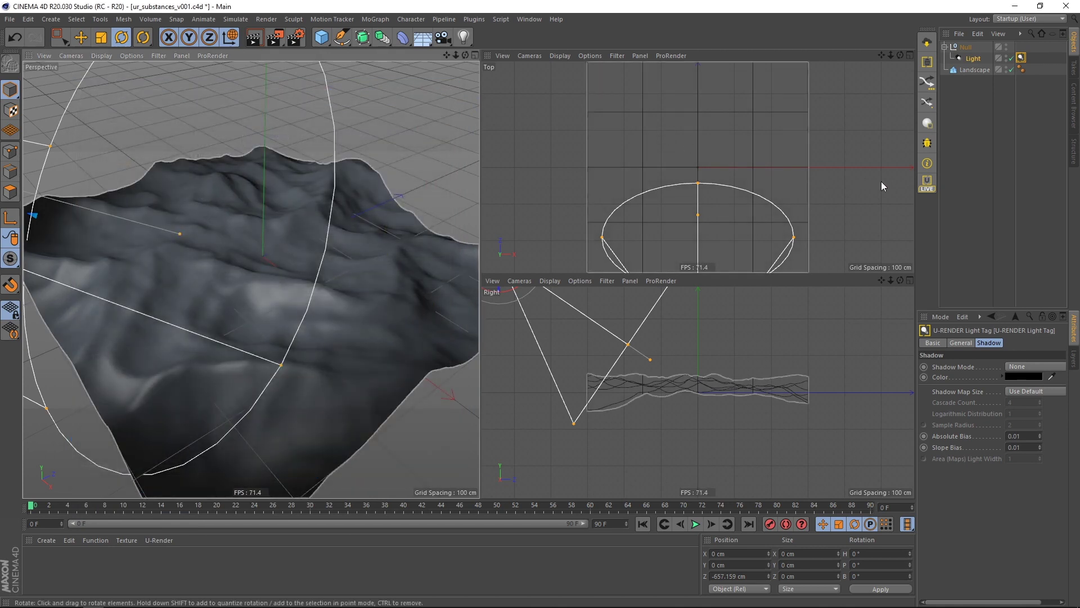
Start the LIVE U-RENDER preview and set the light tag's Shadow Mode to Soft Edges
{"action": "left_click", "coordinate": [926, 181]}
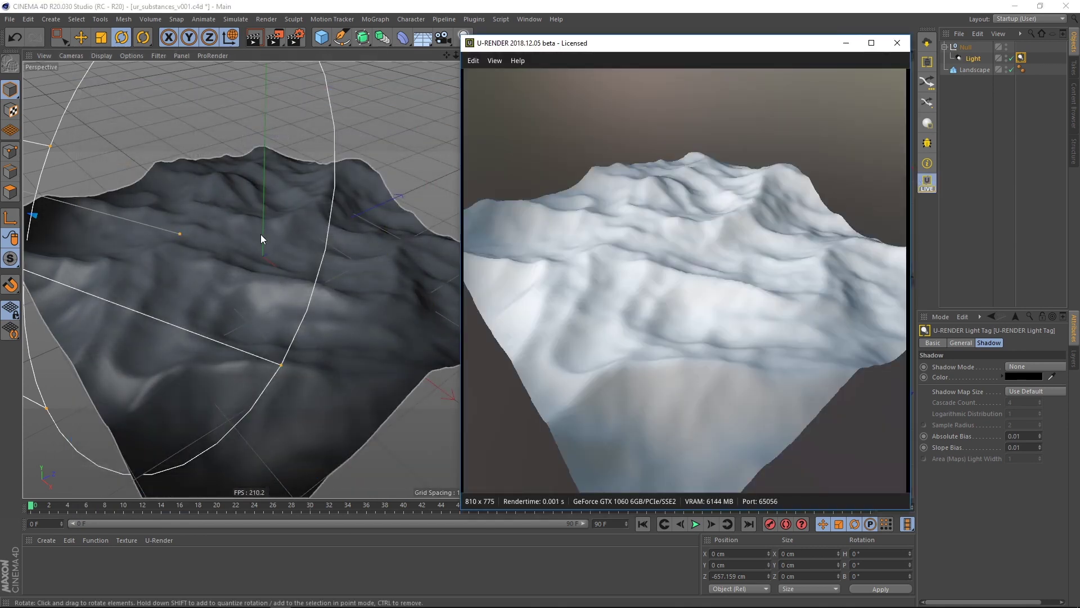
{"action": "scroll", "coordinate": [255, 247], "scroll_direction": "up", "scroll_amount": 5}
{"action": "left_click_drag", "start_coordinate": [219, 247], "coordinate": [265, 228], "text": "alt"}
{"action": "left_click", "coordinate": [1021, 58]}
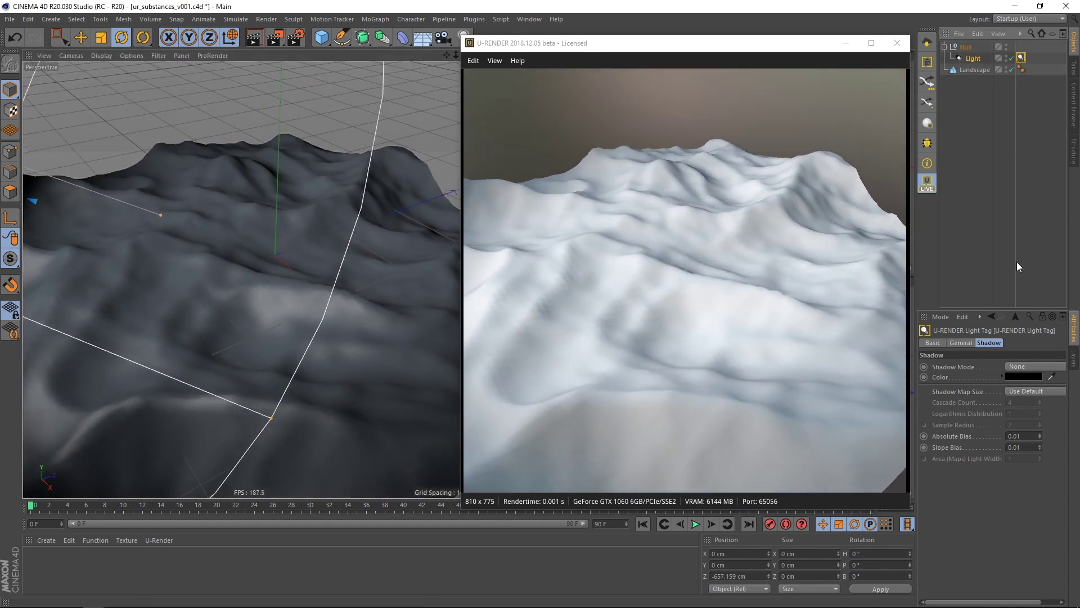
{"action": "left_click", "coordinate": [1015, 367]}
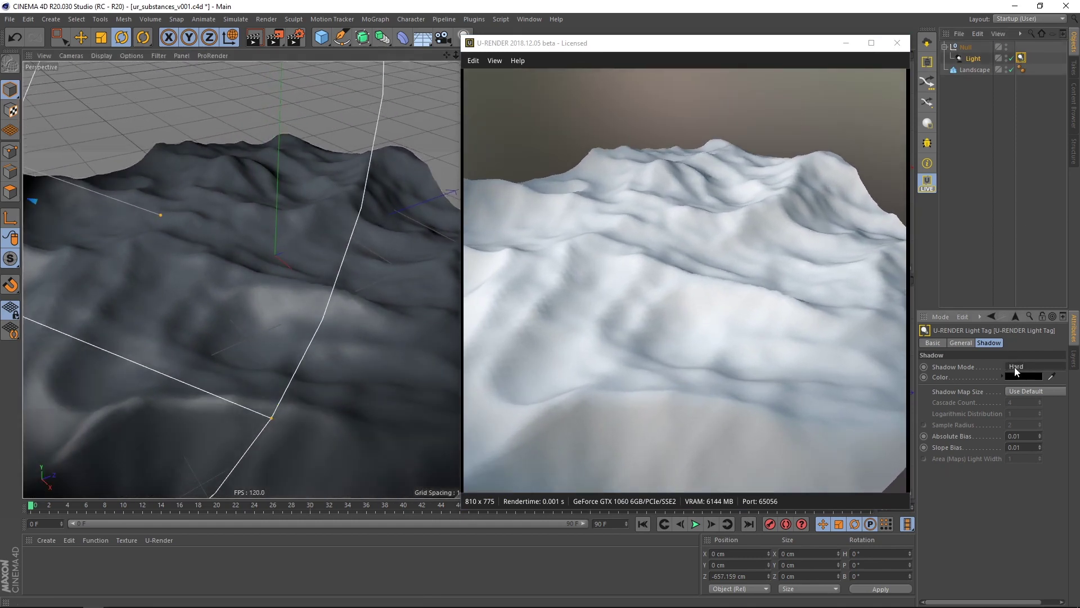
{"action": "scroll", "coordinate": [1015, 367], "scroll_direction": "down", "scroll_amount": 1}
Tilt the Null light rig to relight the terrain
{"action": "left_click", "coordinate": [965, 47]}
{"action": "left_click_drag", "start_coordinate": [241, 215], "coordinate": [206, 264]}
{"action": "key", "text": "alt+Tab"}
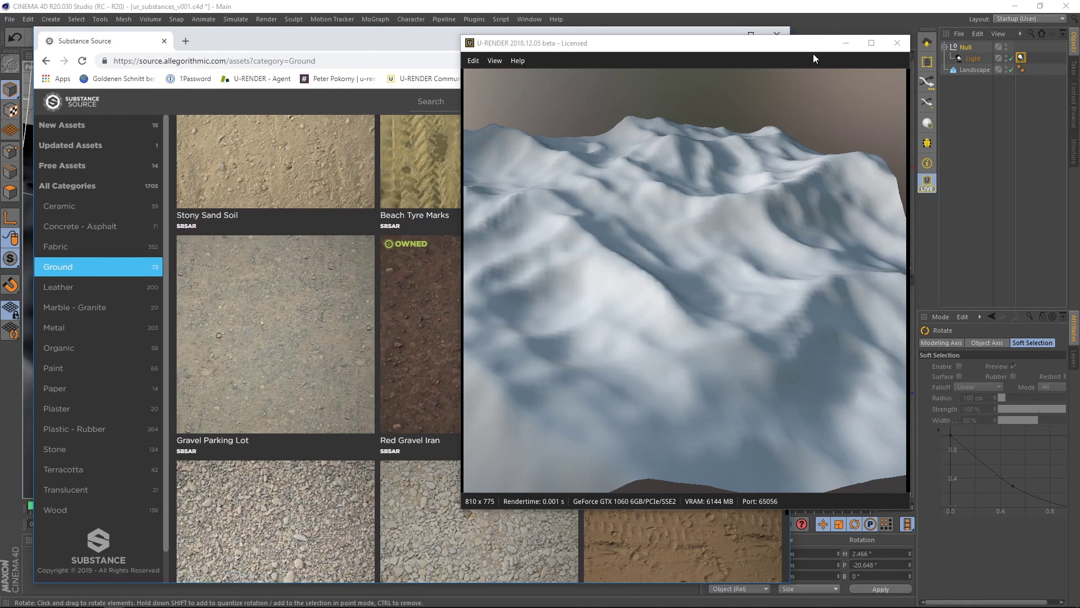
Download Rubble Sand from Substance Source's Ground category as rubble_sand.sbsar, then return to the live render
{"action": "left_click", "coordinate": [845, 45]}
{"action": "left_click", "coordinate": [719, 377]}
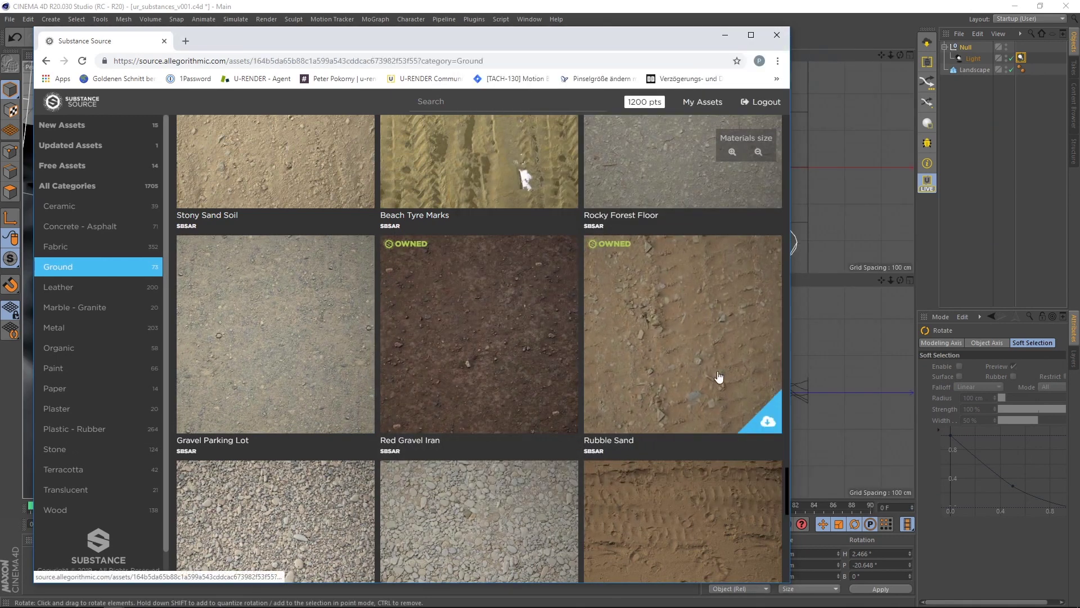
{"action": "left_click", "coordinate": [663, 511]}
{"action": "left_click", "coordinate": [662, 512]}
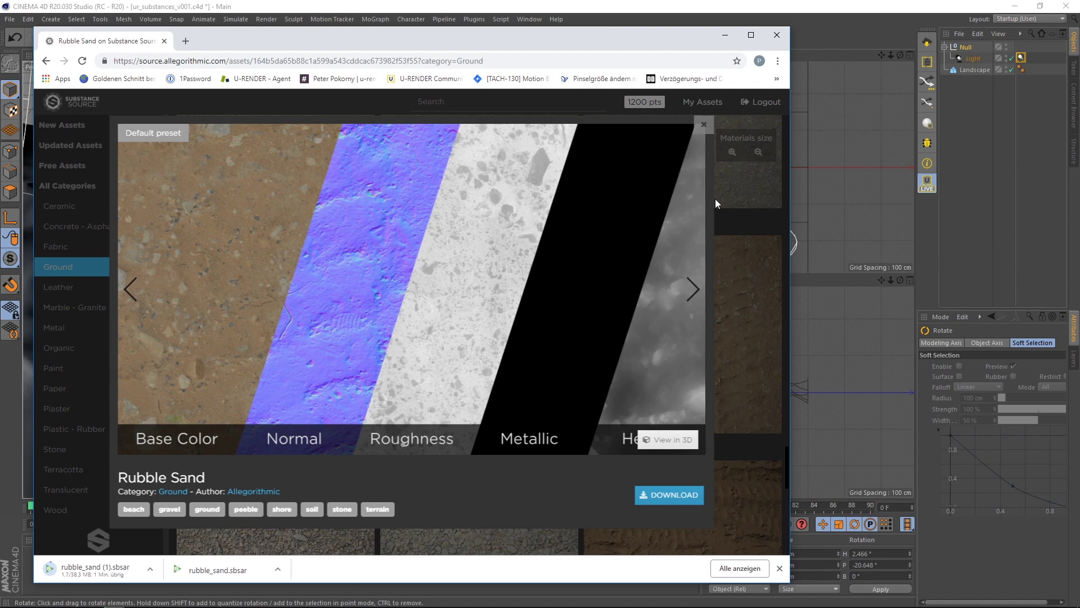
{"action": "left_click", "coordinate": [769, 38]}
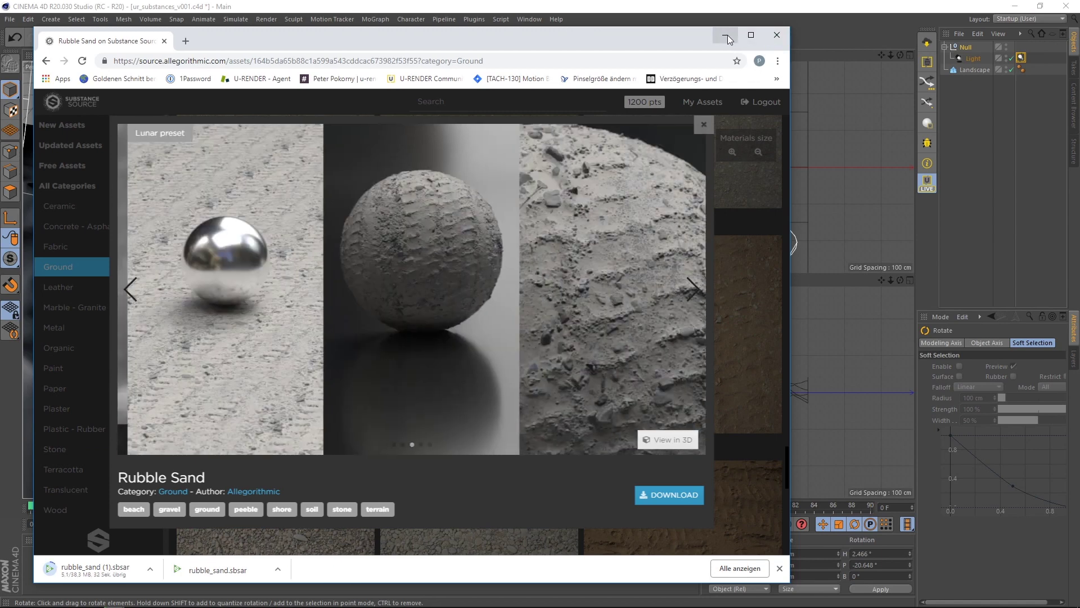
{"action": "left_click", "coordinate": [711, 122]}
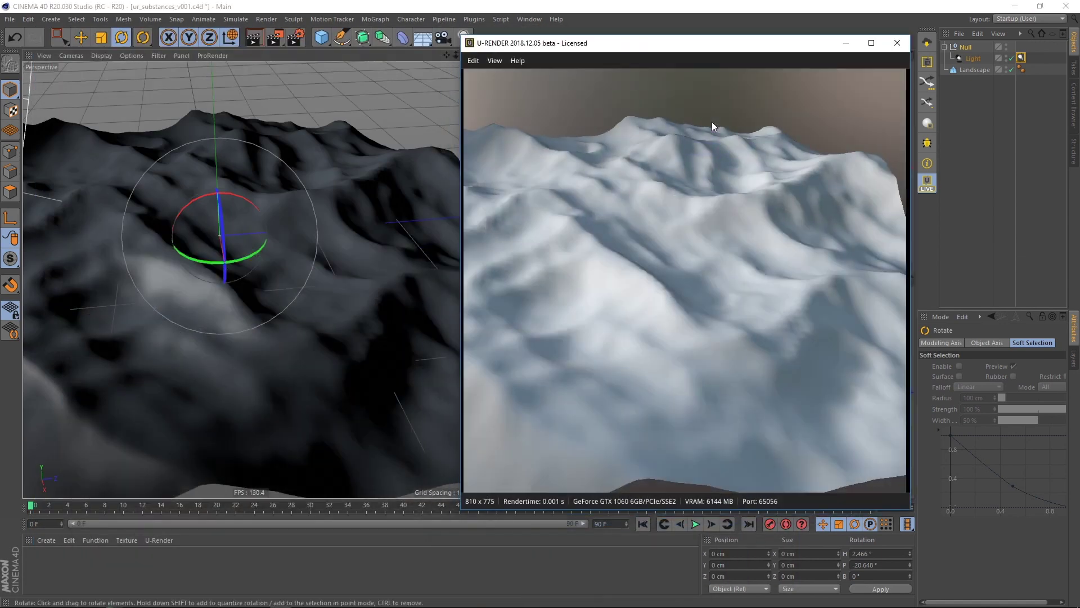
Load rubble_sand.sbsar through Pipeline > Substance Engine > Load Substance
{"action": "left_click", "coordinate": [444, 18]}
{"action": "mouse_move", "coordinate": [463, 36]}
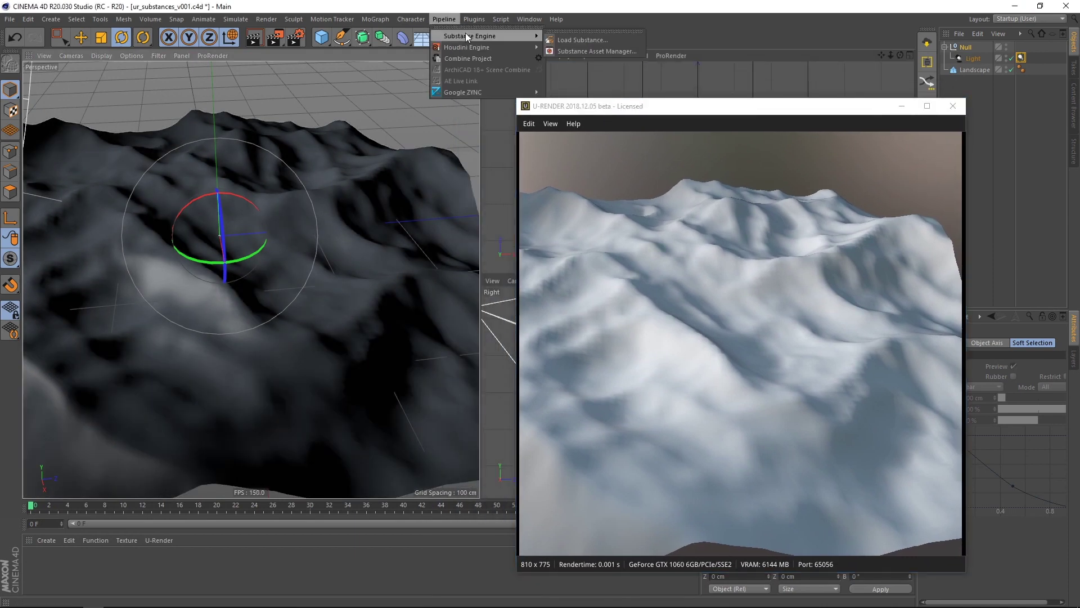
{"action": "left_click", "coordinate": [576, 35]}
{"action": "left_click", "coordinate": [221, 92]}
{"action": "left_click", "coordinate": [316, 423]}
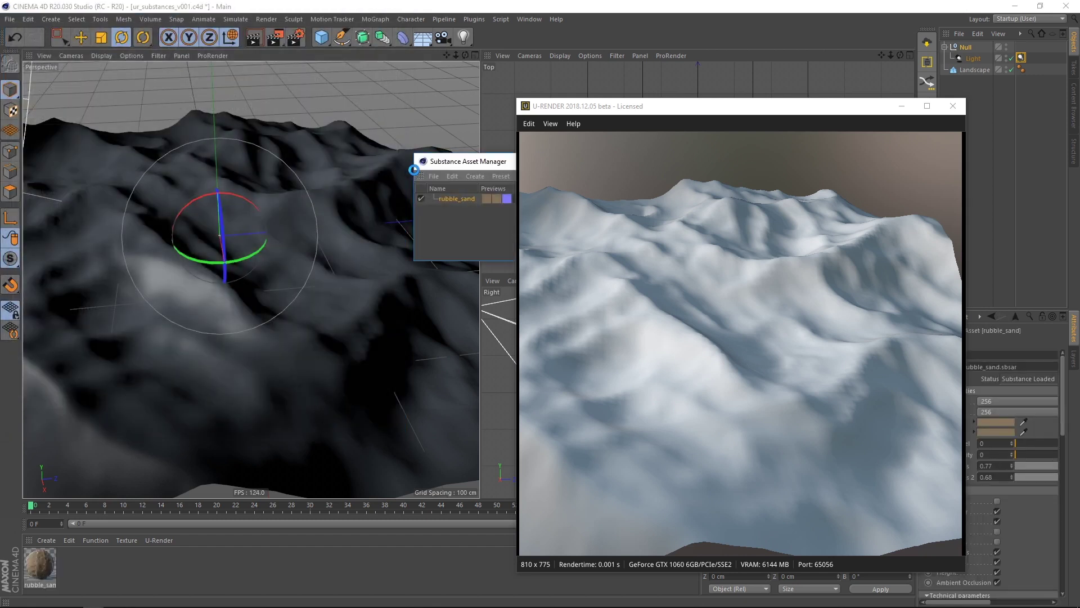
Rearrange the Substance Asset Manager, live render window and object/attribute panels
{"action": "left_click_drag", "start_coordinate": [495, 163], "coordinate": [230, 76]}
{"action": "left_click_drag", "start_coordinate": [698, 112], "coordinate": [555, 60]}
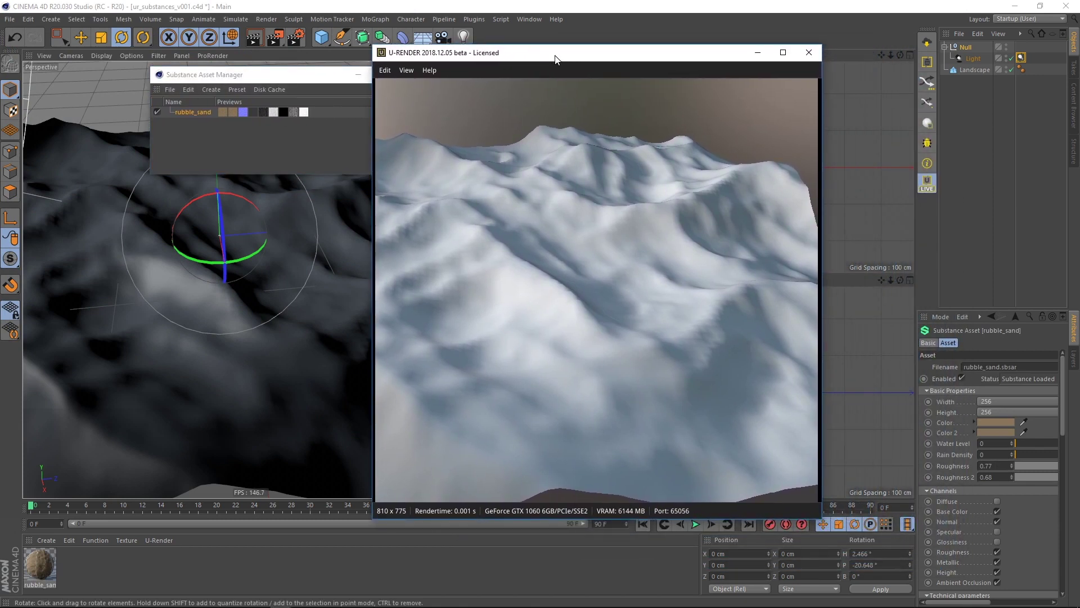
{"action": "left_click_drag", "start_coordinate": [912, 226], "coordinate": [842, 221]}
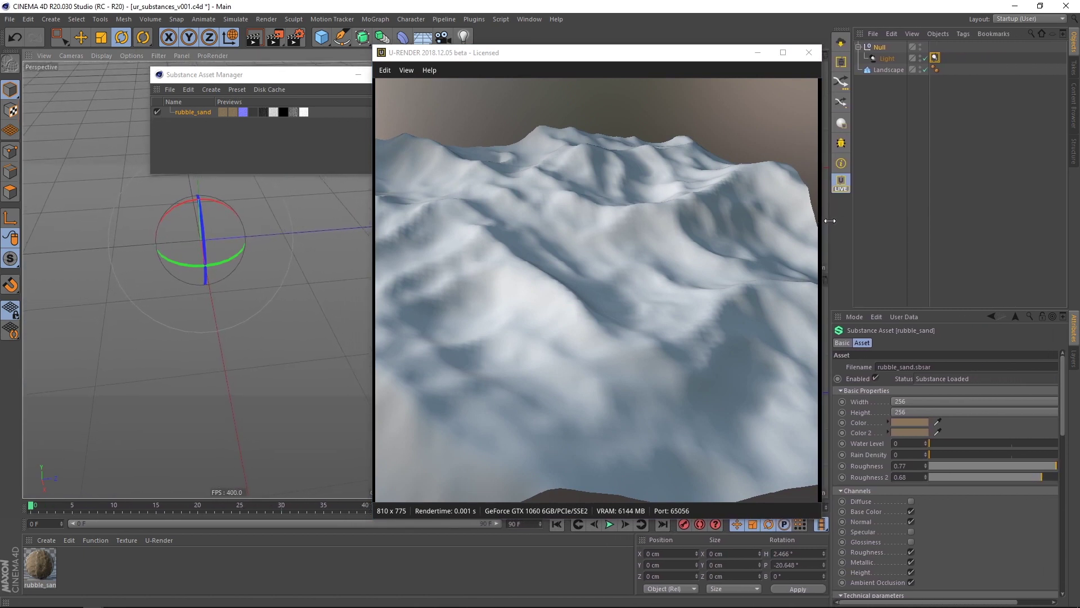
{"action": "left_click_drag", "start_coordinate": [197, 75], "coordinate": [143, 69]}
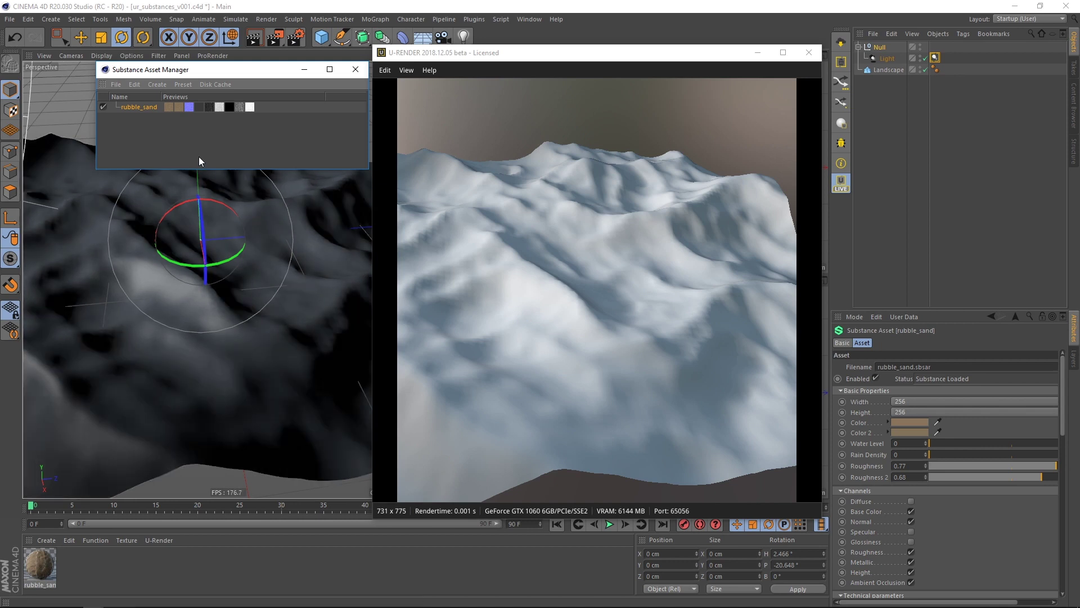
{"action": "left_click", "coordinate": [158, 85]}
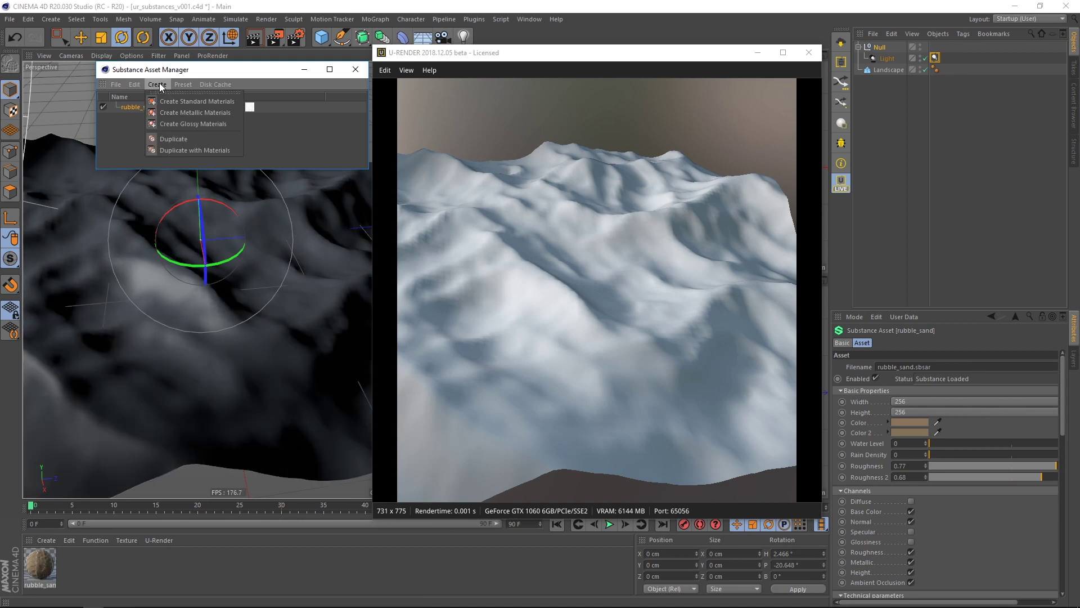
Create a metallic rubble_sand material, inspect its reflectance, then delete it
{"action": "left_click", "coordinate": [223, 112]}
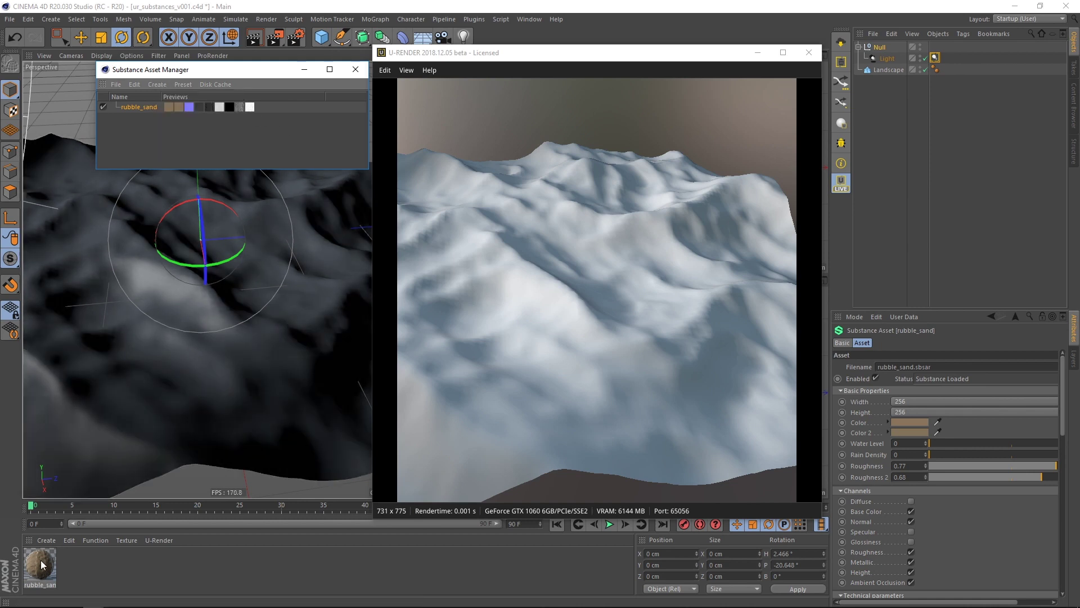
{"action": "double_click", "coordinate": [41, 565]}
{"action": "left_click_drag", "start_coordinate": [289, 83], "coordinate": [171, 146]}
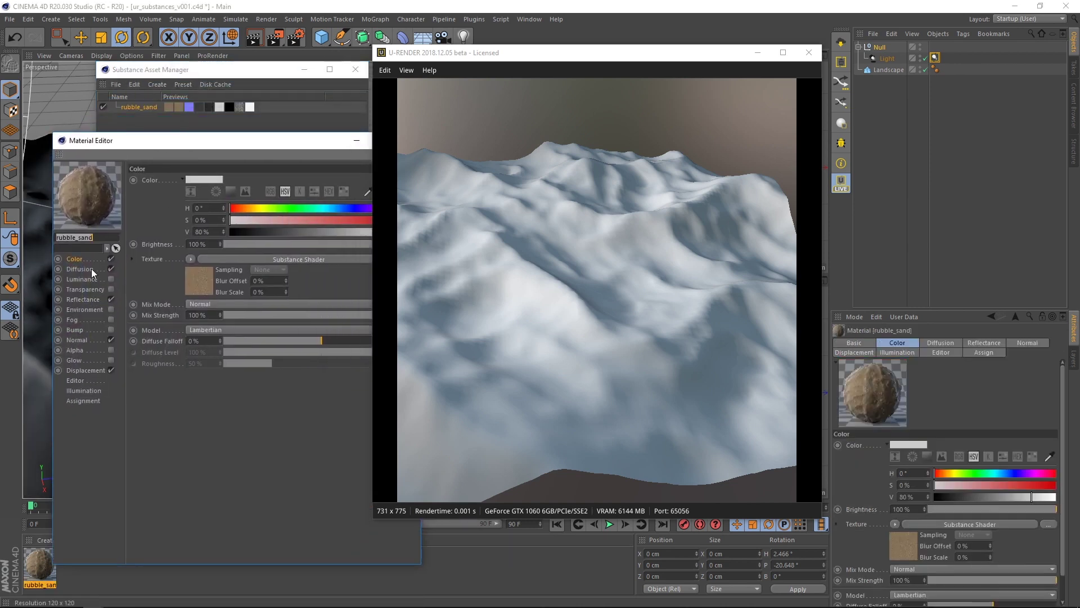
{"action": "left_click", "coordinate": [88, 302]}
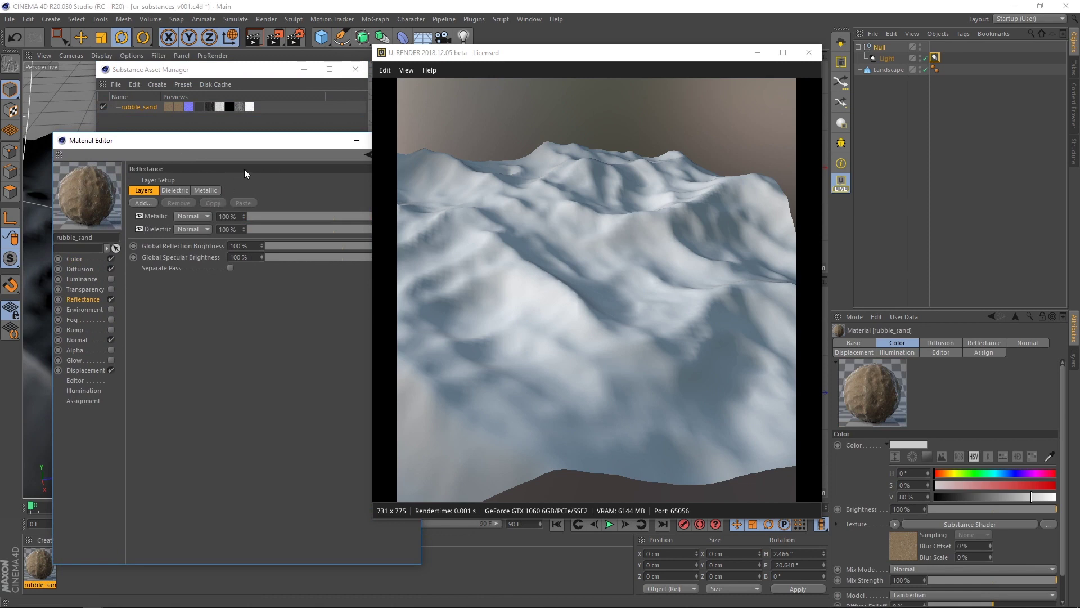
{"action": "left_click_drag", "start_coordinate": [258, 141], "coordinate": [190, 165]}
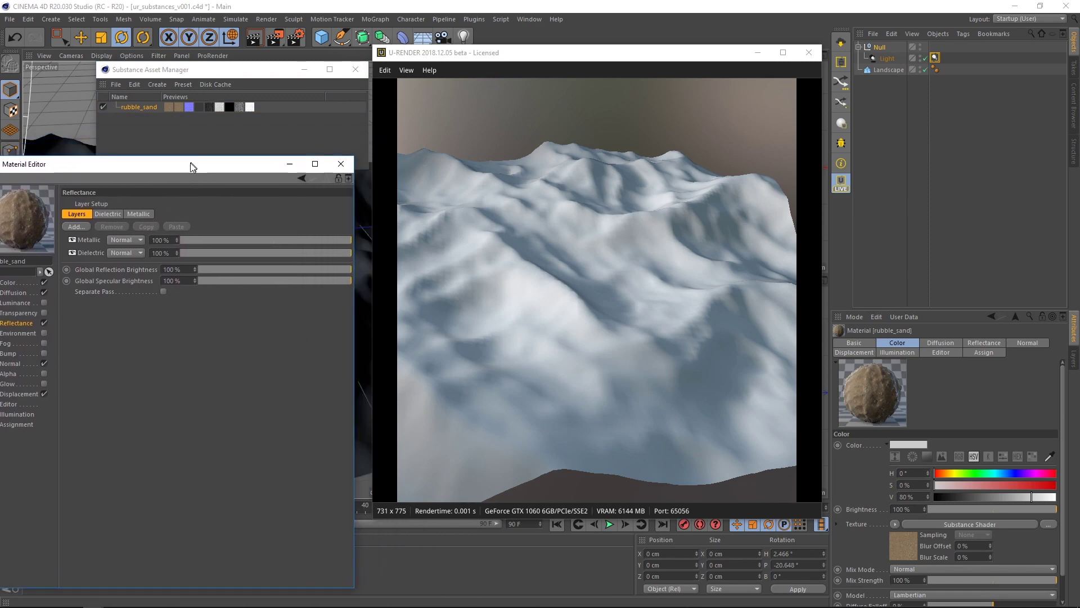
{"action": "left_click", "coordinate": [341, 165]}
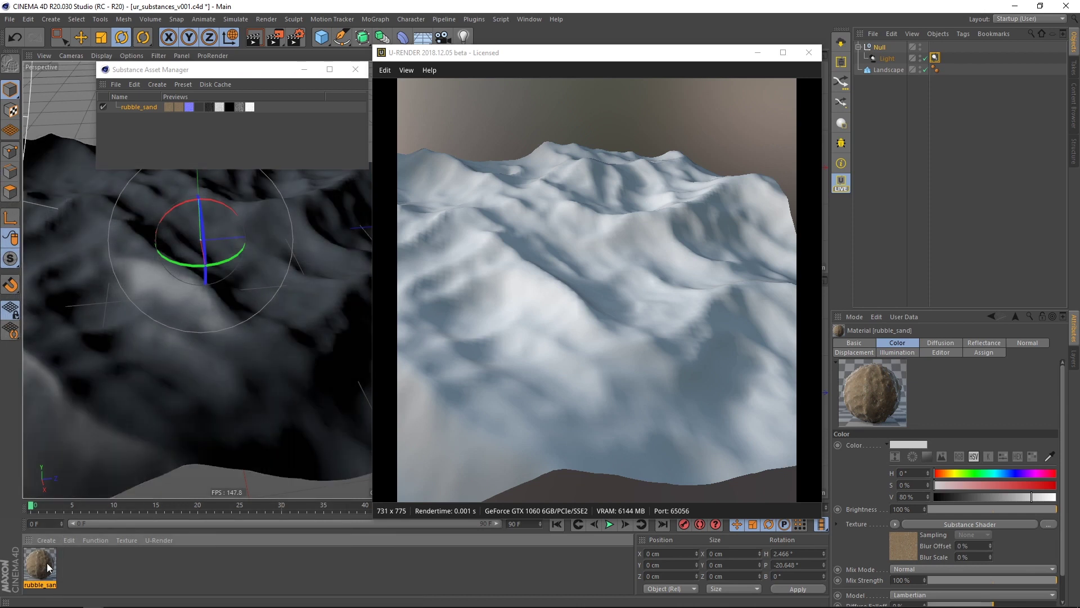
{"action": "key", "text": "Delete"}
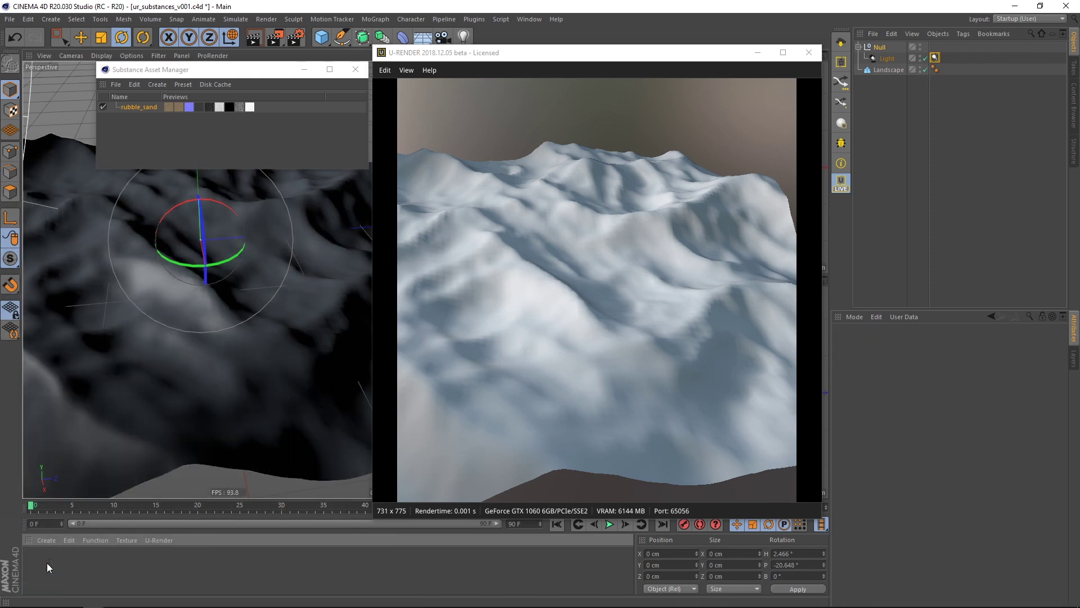
Create a glossy rubble_sand material, convert it to U-Render, and apply it to the Landscape
{"action": "left_click", "coordinate": [165, 83]}
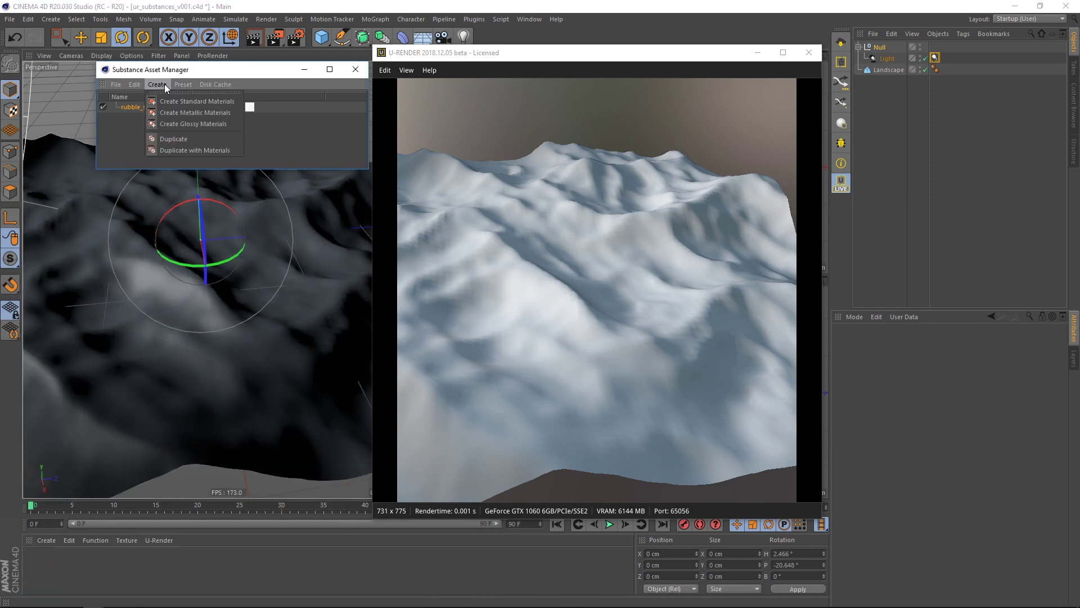
{"action": "left_click", "coordinate": [228, 124]}
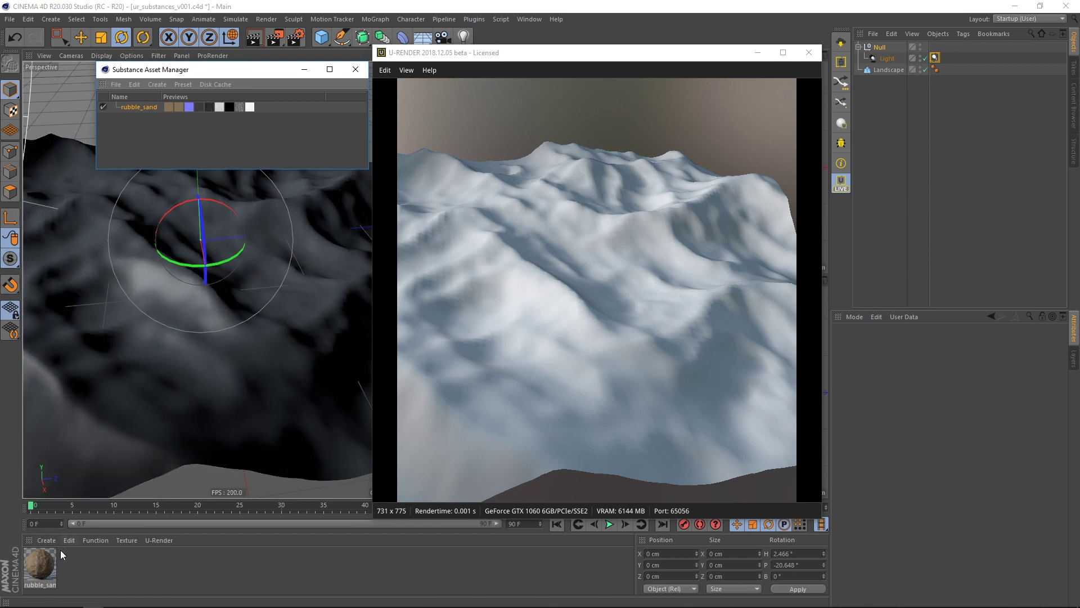
{"action": "left_click", "coordinate": [42, 568]}
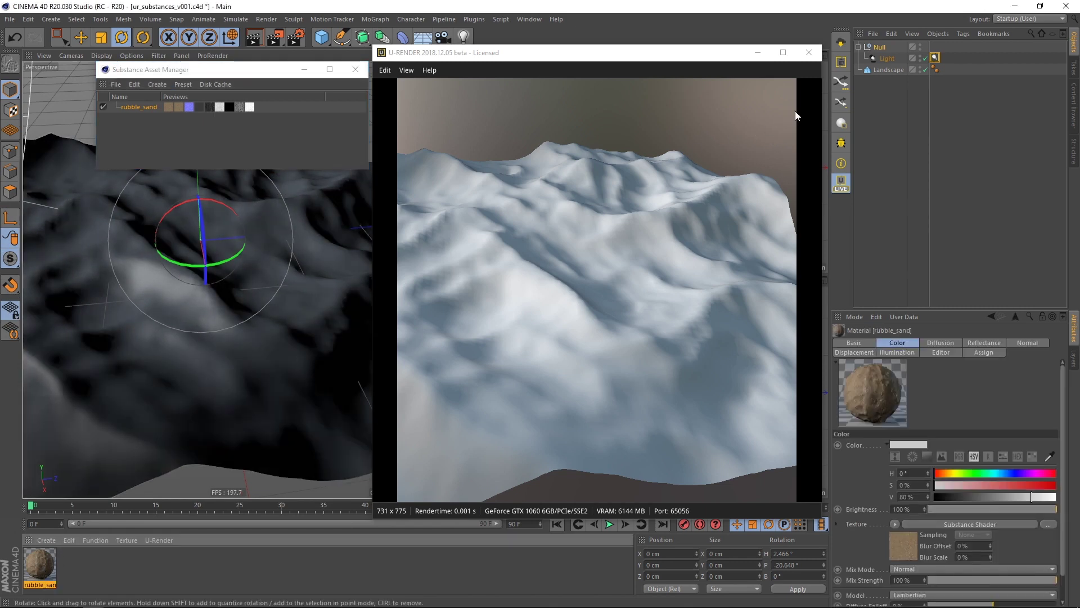
{"action": "left_click", "coordinate": [840, 104]}
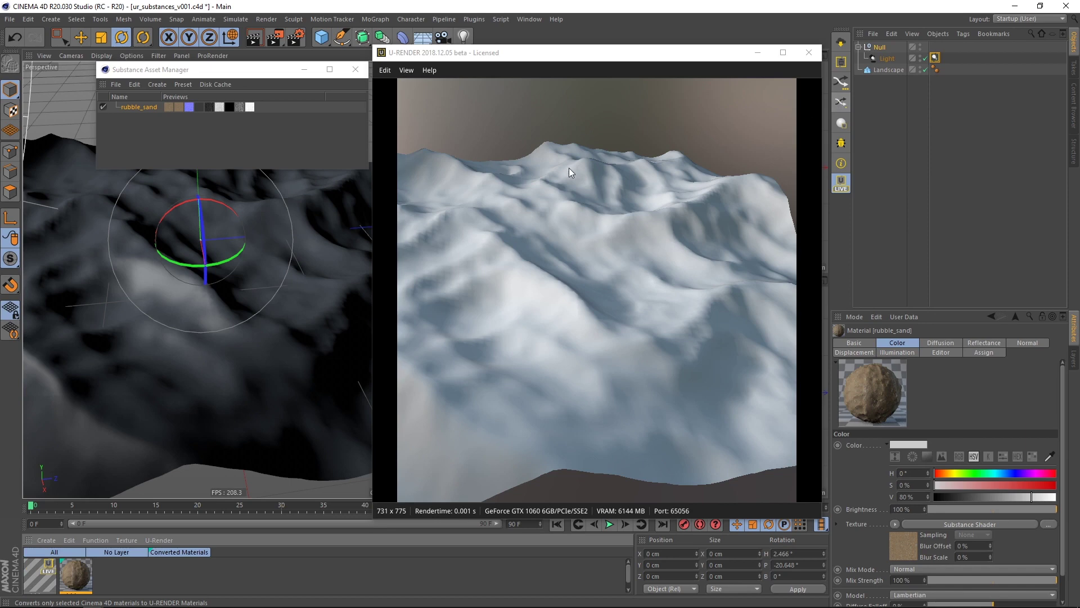
{"action": "left_click_drag", "start_coordinate": [32, 575], "coordinate": [214, 356]}
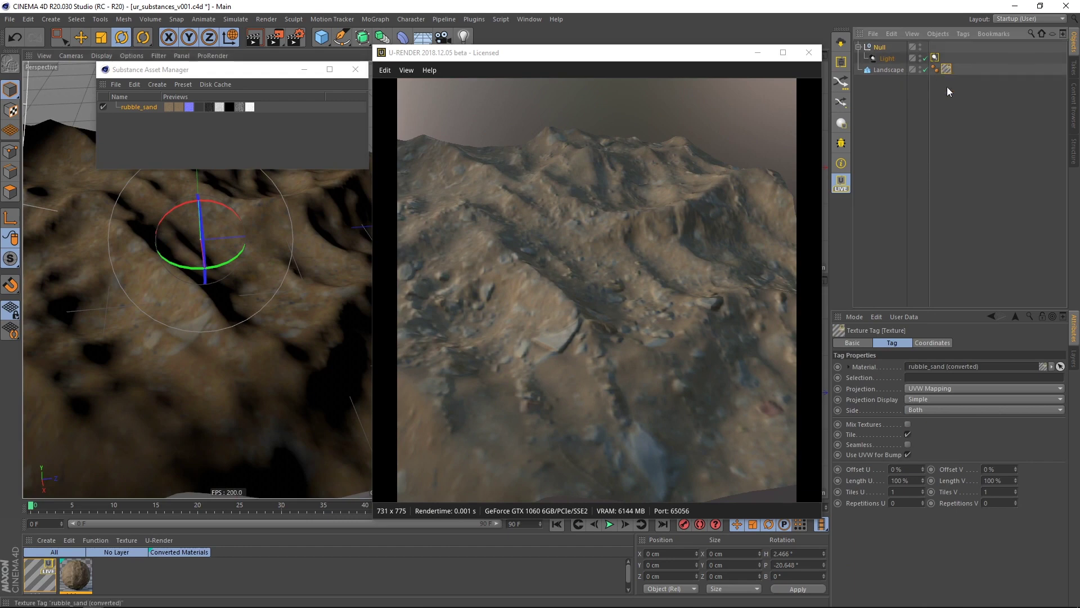
Set the landscape texture tiling to 6 × 6
{"action": "left_click", "coordinate": [898, 491]}
{"action": "type", "text": "4"}
{"action": "key", "text": "Return"}
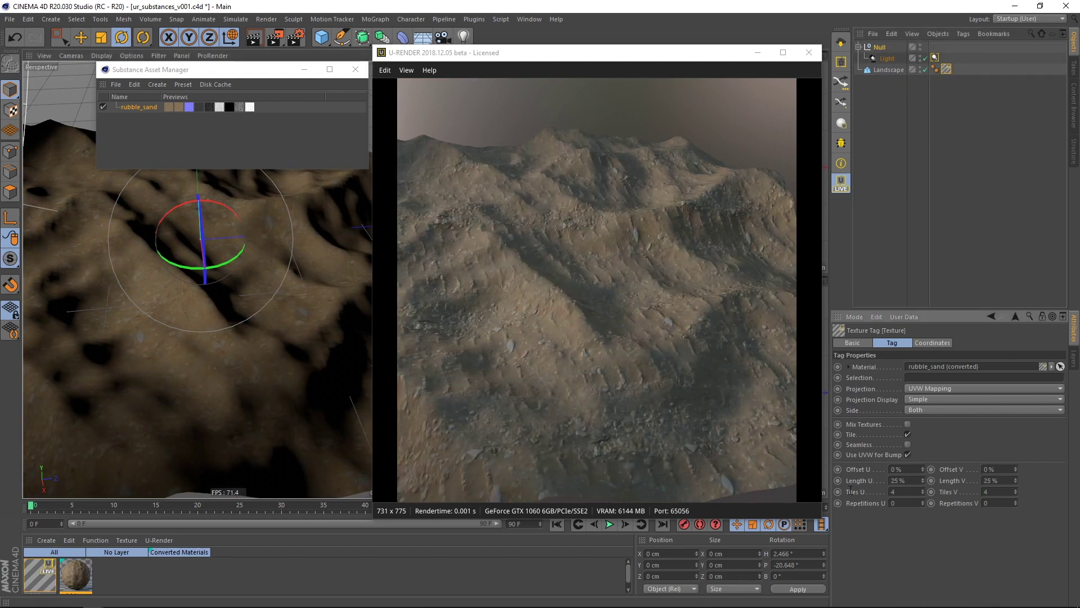
{"action": "type", "text": "6"}
{"action": "key", "text": "Return"}
{"action": "left_click_drag", "start_coordinate": [69, 208], "coordinate": [247, 277], "text": "alt"}
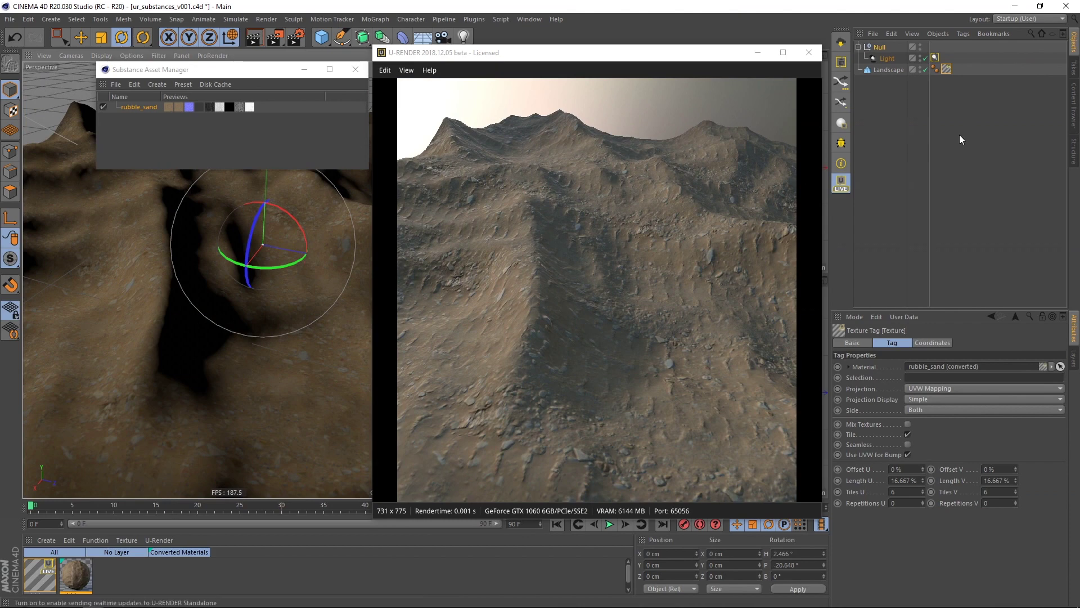
{"action": "left_click", "coordinate": [890, 61]}
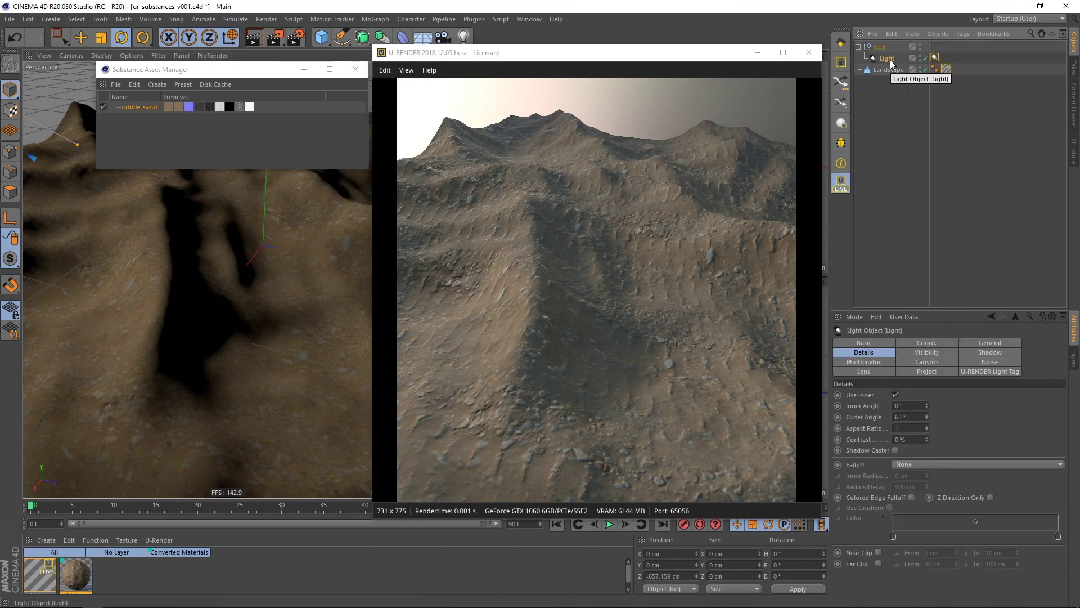
Set the light's U-RENDER tag Intensity to 150% on the General tab
{"action": "left_click", "coordinate": [936, 57]}
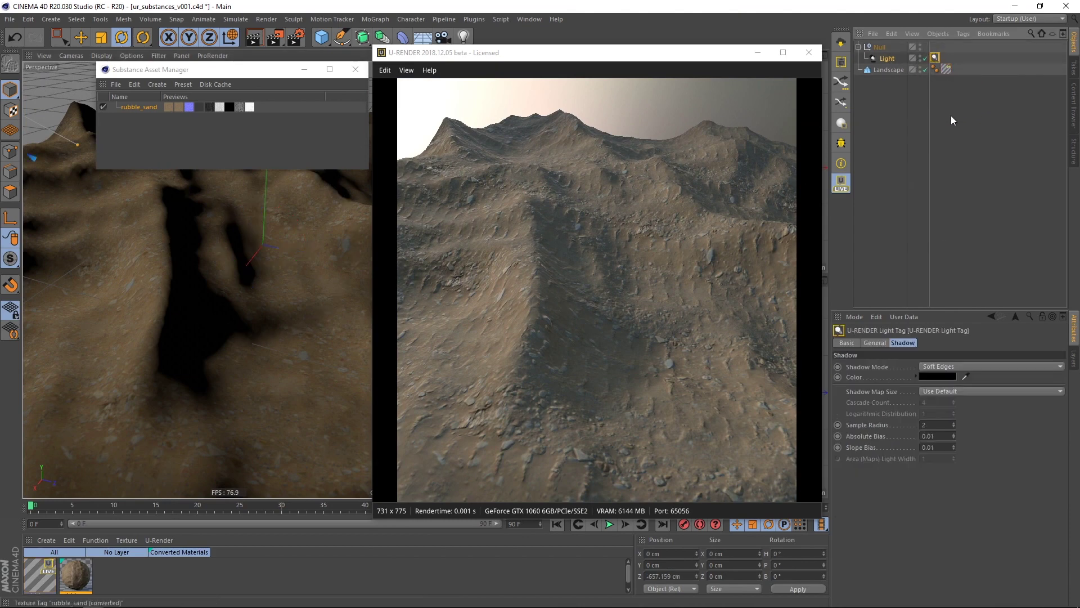
{"action": "left_click", "coordinate": [883, 343]}
{"action": "type", "text": "200"}
{"action": "key", "text": "Return"}
{"action": "double_click", "coordinate": [898, 430]}
{"action": "type", "text": "150"}
{"action": "key", "text": "Return"}
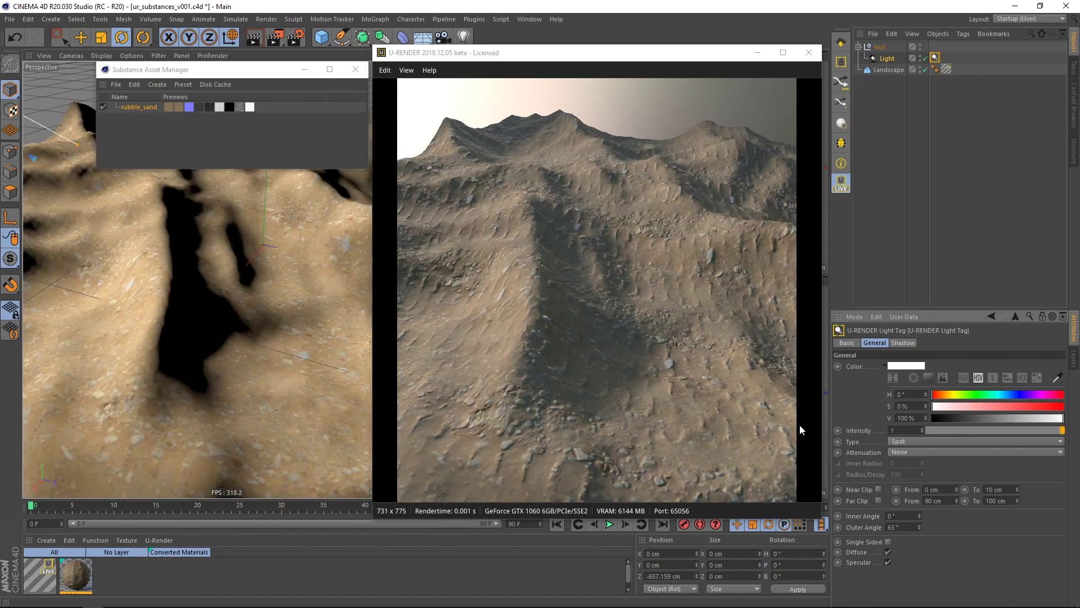
{"action": "left_click_drag", "start_coordinate": [270, 298], "coordinate": [214, 276], "text": "alt"}
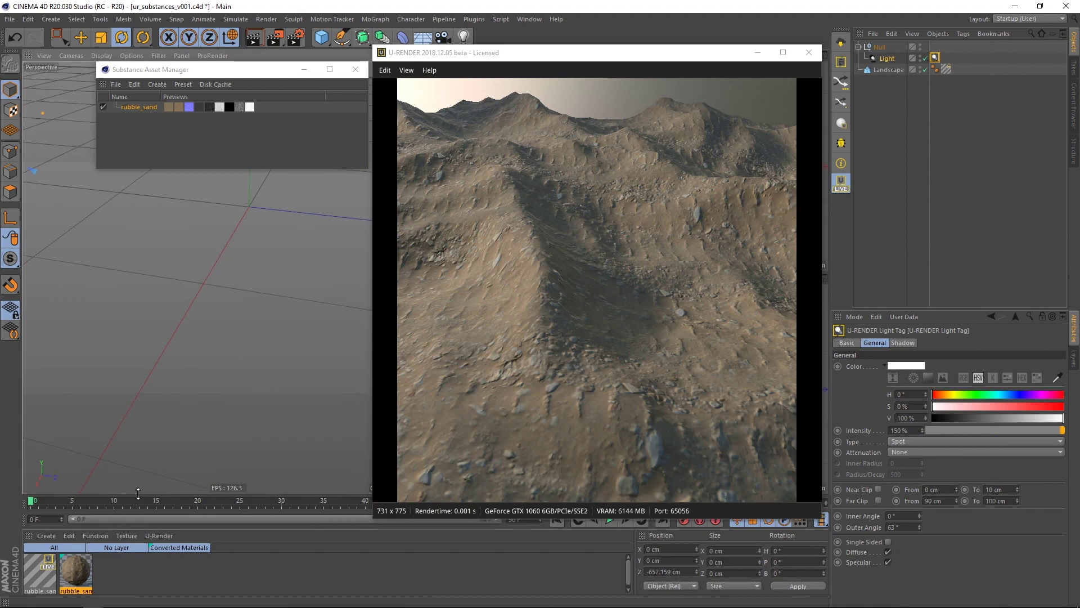
{"action": "left_click_drag", "start_coordinate": [141, 497], "coordinate": [138, 487]}
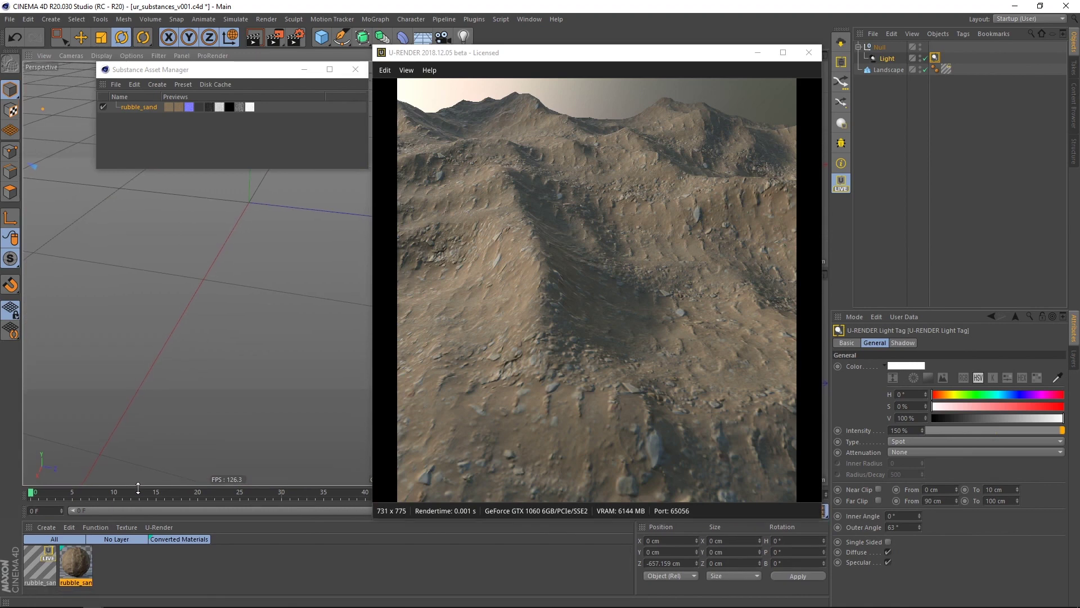
{"action": "double_click", "coordinate": [39, 556]}
{"action": "left_click_drag", "start_coordinate": [297, 86], "coordinate": [184, 99]}
{"action": "mouse_move", "coordinate": [563, 53]}
{"action": "left_mouse_down"}
{"action": "mouse_move", "coordinate": [583, 49]}
{"action": "mouse_move", "coordinate": [556, 50]}
{"action": "left_mouse_up"}
{"action": "left_click_drag", "start_coordinate": [832, 224], "coordinate": [880, 222]}
{"action": "left_click_drag", "start_coordinate": [571, 51], "coordinate": [632, 39]}
{"action": "left_click_drag", "start_coordinate": [169, 96], "coordinate": [203, 78]}
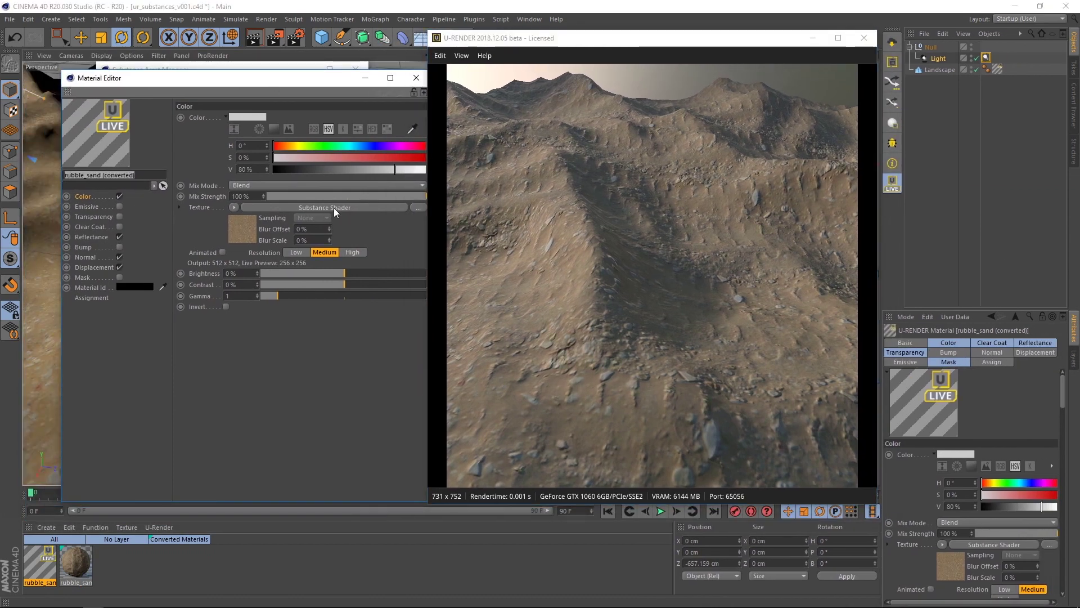
{"action": "left_click", "coordinate": [339, 208]}
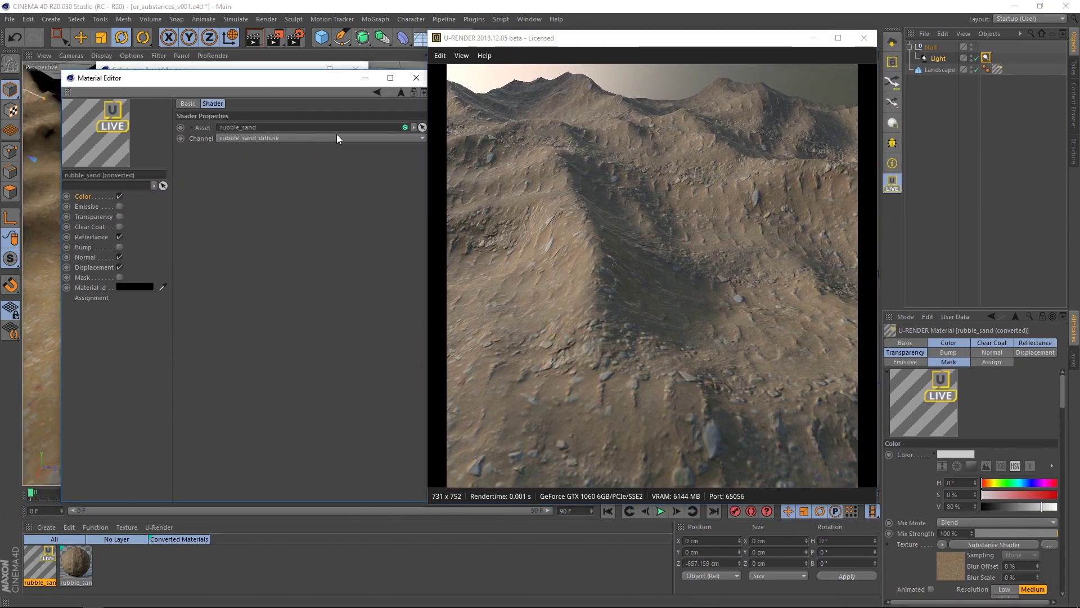
{"action": "left_click_drag", "start_coordinate": [289, 79], "coordinate": [267, 79]}
{"action": "left_click", "coordinate": [280, 139]}
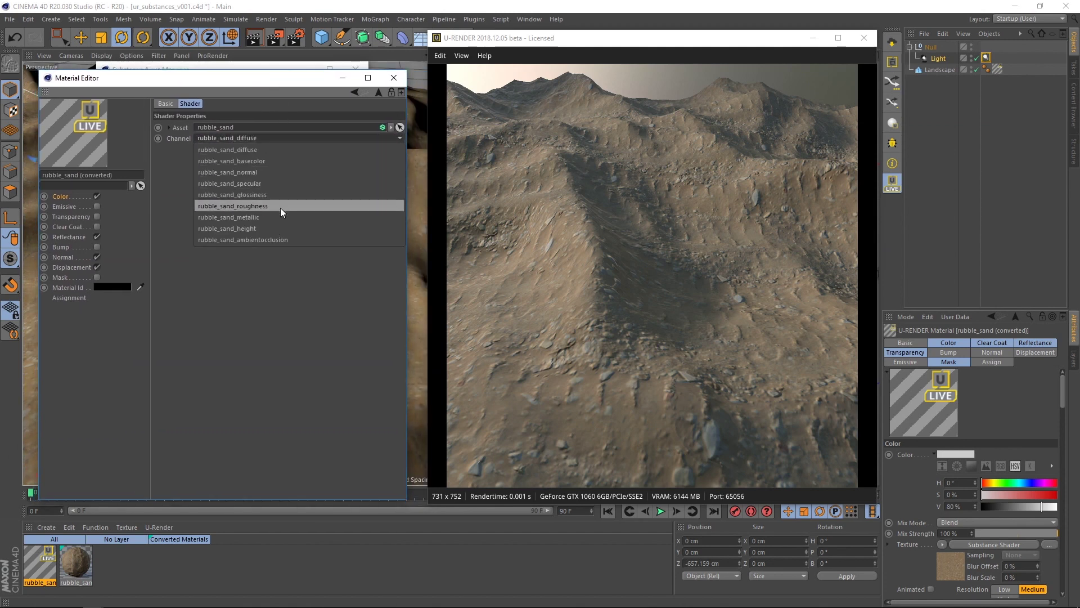
{"action": "left_click", "coordinate": [281, 259]}
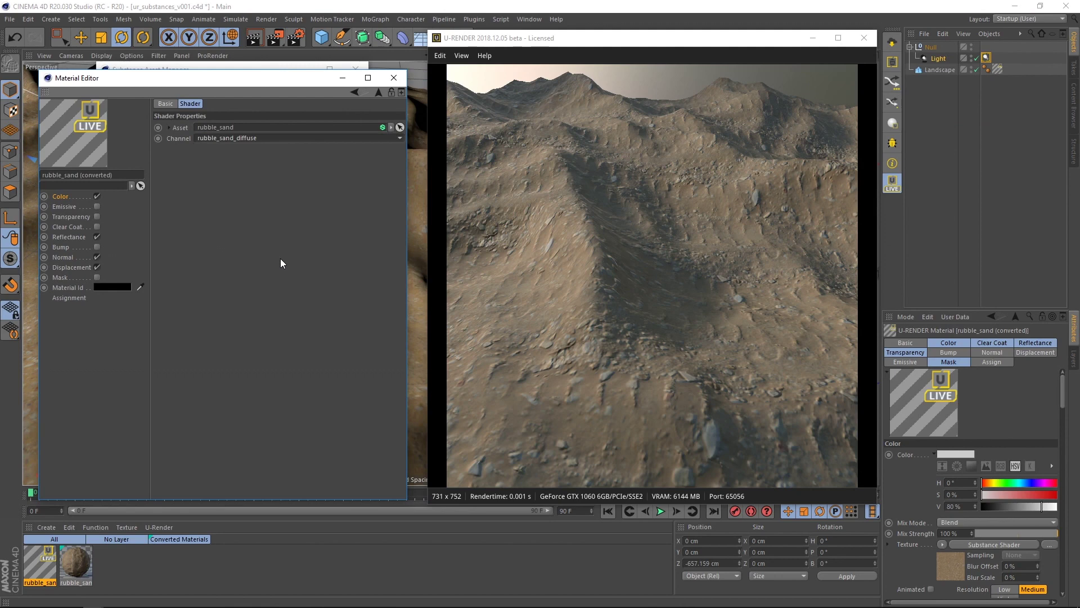
{"action": "left_click", "coordinate": [66, 236]}
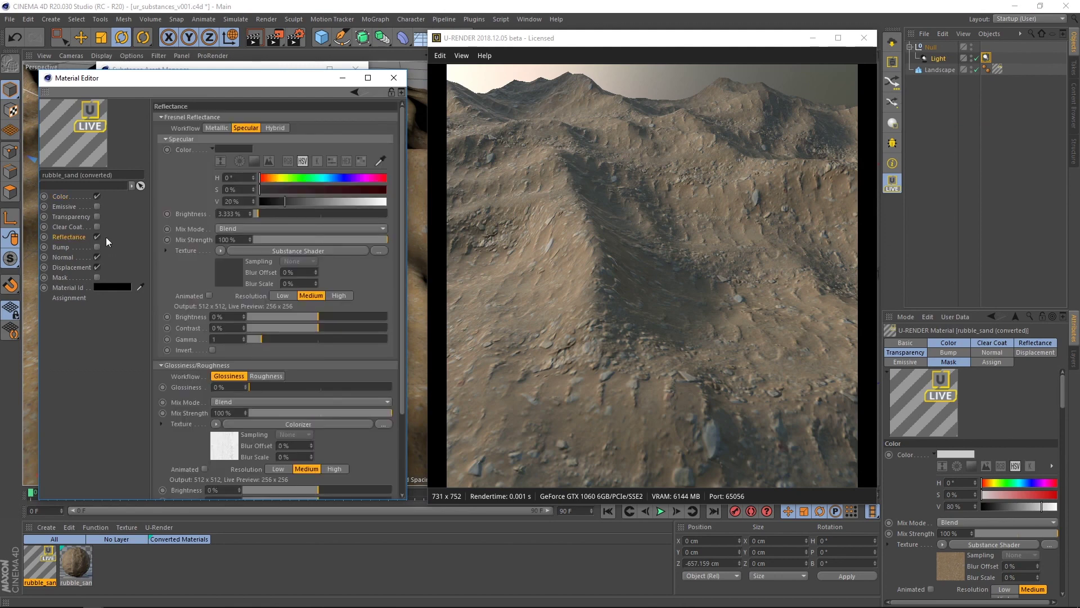
{"action": "left_click_drag", "start_coordinate": [404, 243], "coordinate": [411, 297]}
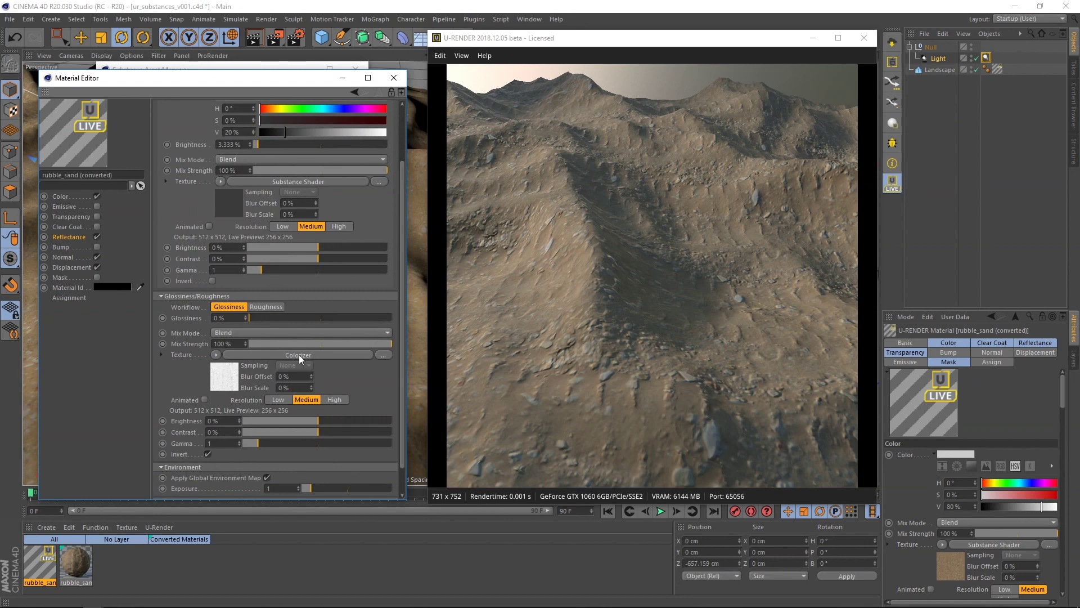
{"action": "left_click", "coordinate": [77, 564]}
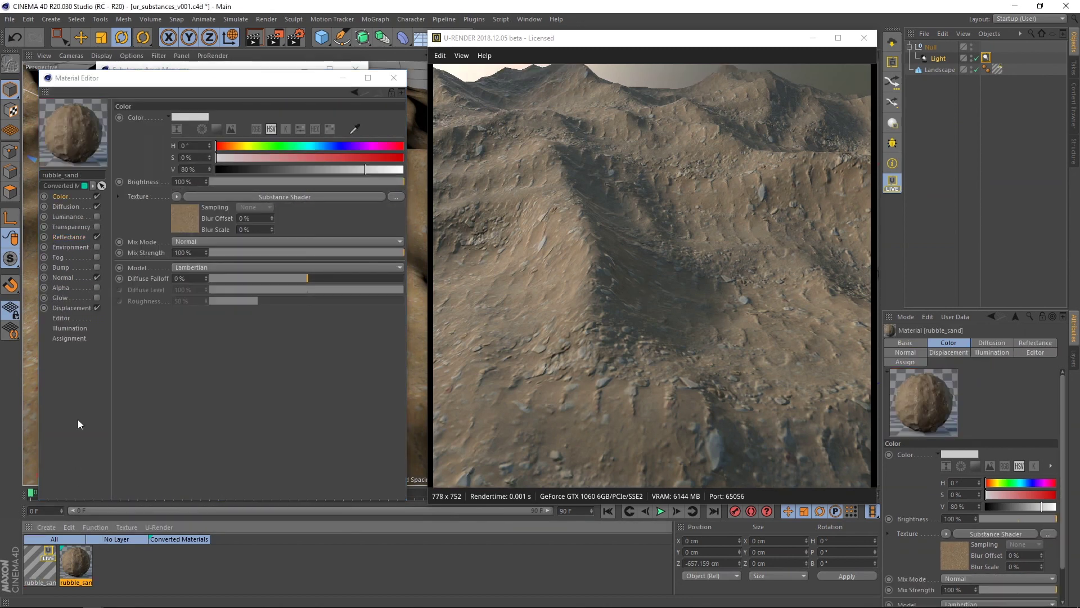
{"action": "left_click", "coordinate": [64, 237]}
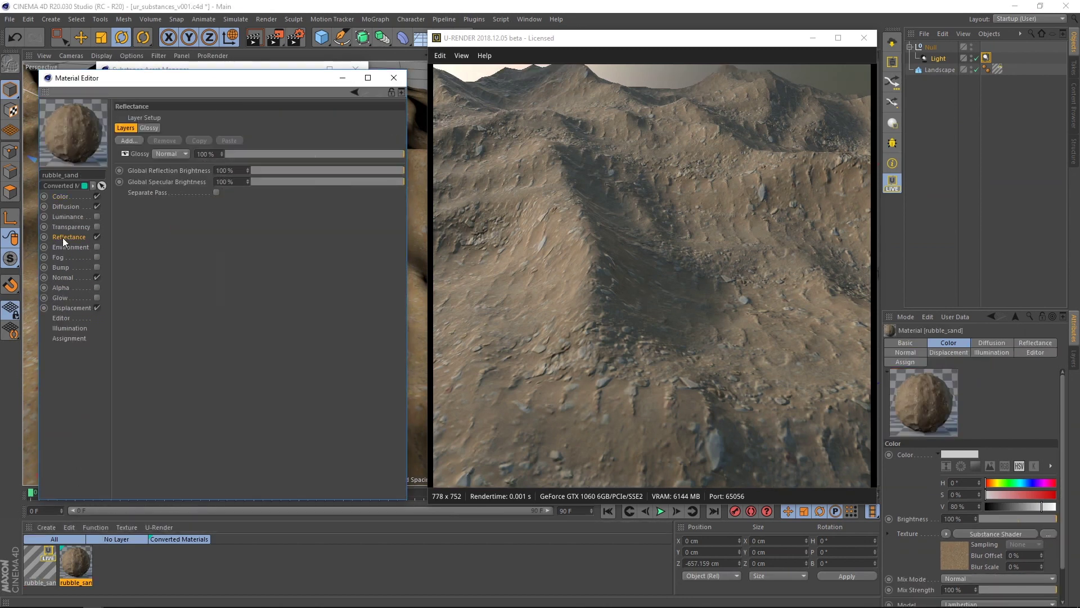
{"action": "left_click", "coordinate": [153, 128]}
{"action": "left_click", "coordinate": [130, 230]}
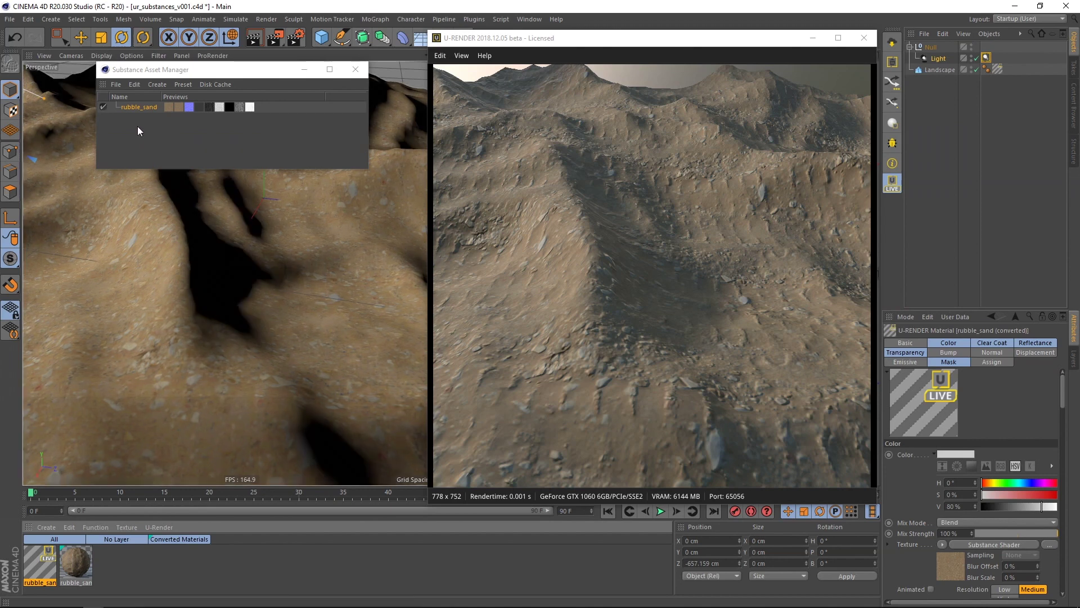
Set the rubble_sand Substance asset's Width and Height both to 1024
{"action": "left_click", "coordinate": [128, 107]}
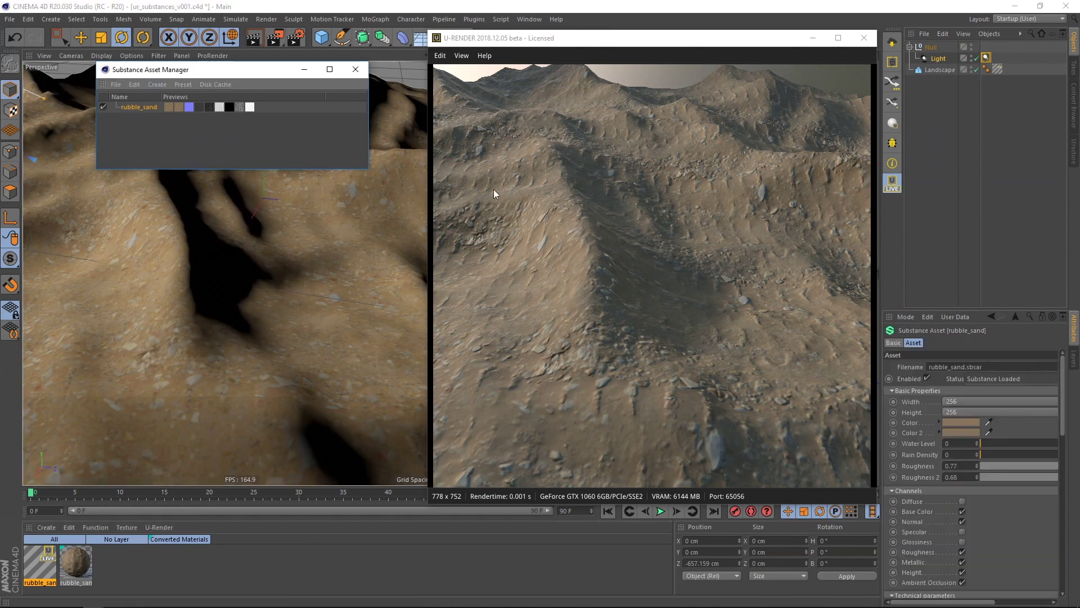
{"action": "left_click", "coordinate": [968, 400]}
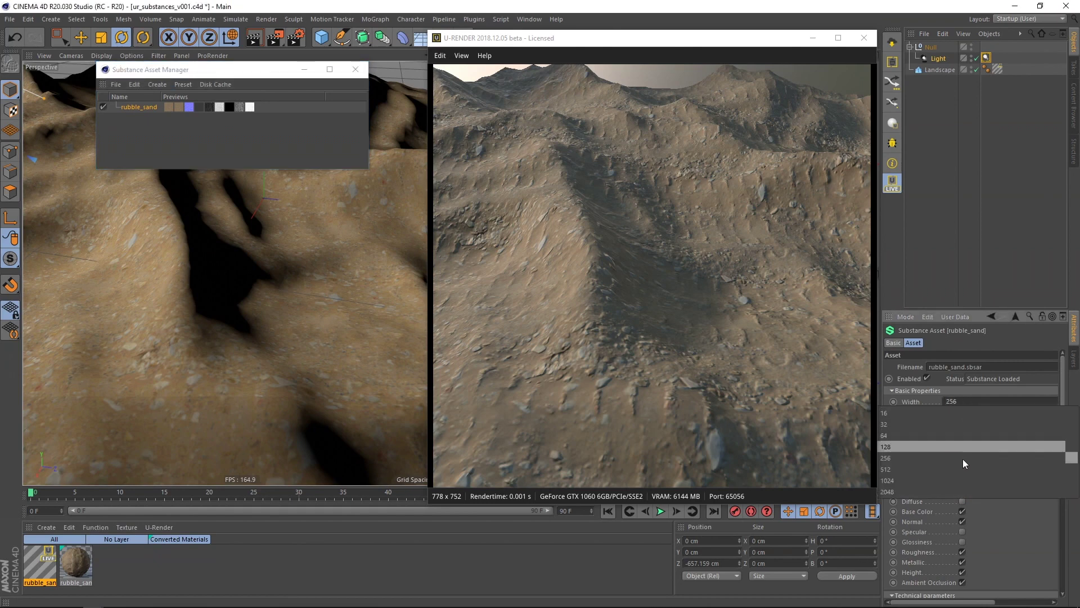
{"action": "left_click", "coordinate": [958, 478]}
{"action": "left_click", "coordinate": [963, 411]}
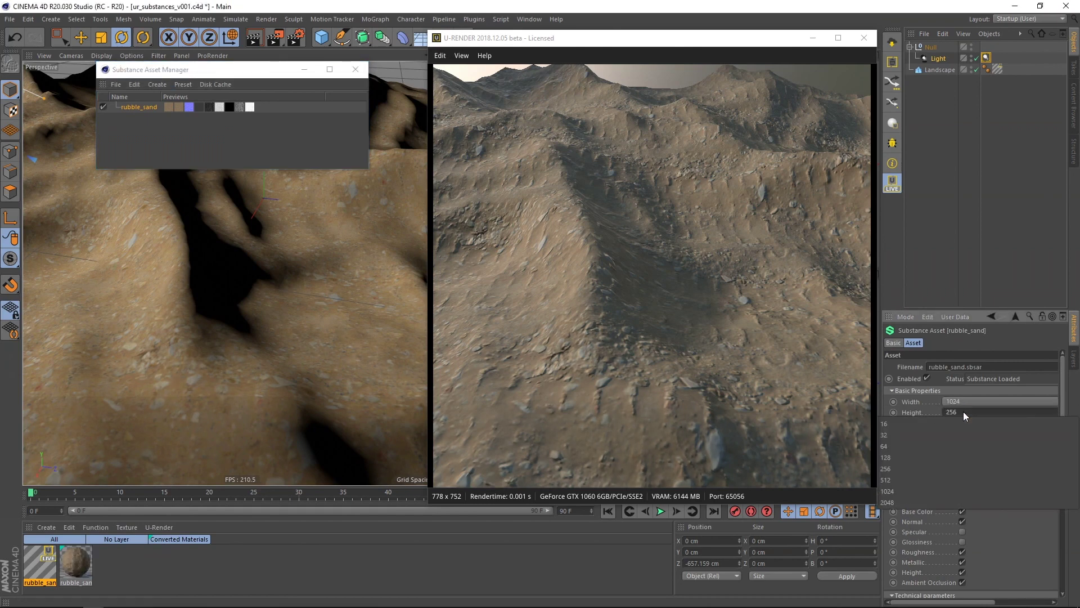
{"action": "left_click", "coordinate": [954, 489]}
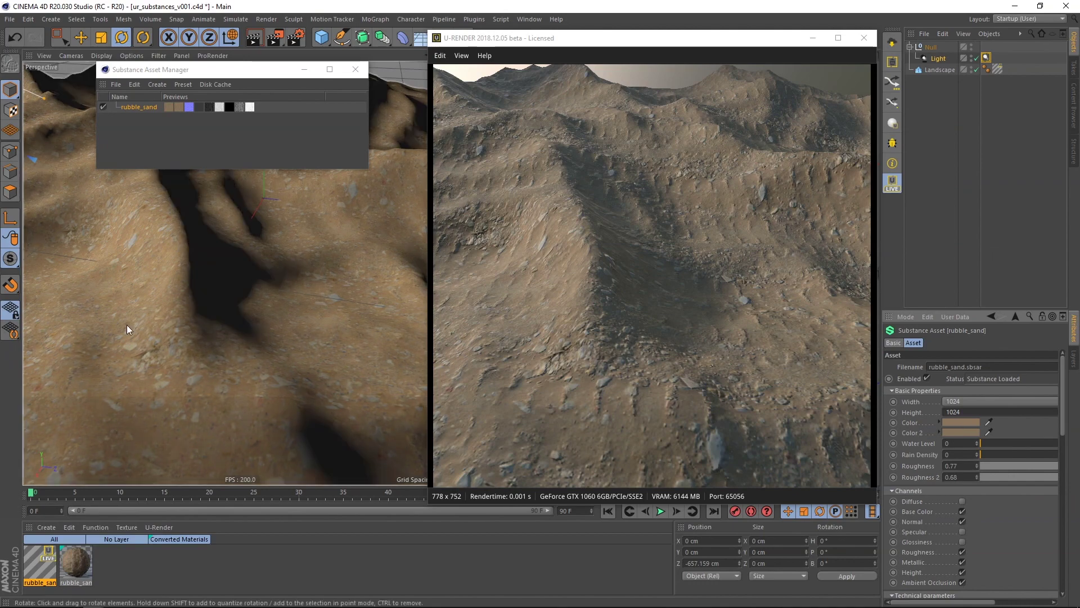
{"action": "left_click_drag", "start_coordinate": [126, 325], "coordinate": [206, 324], "text": "alt"}
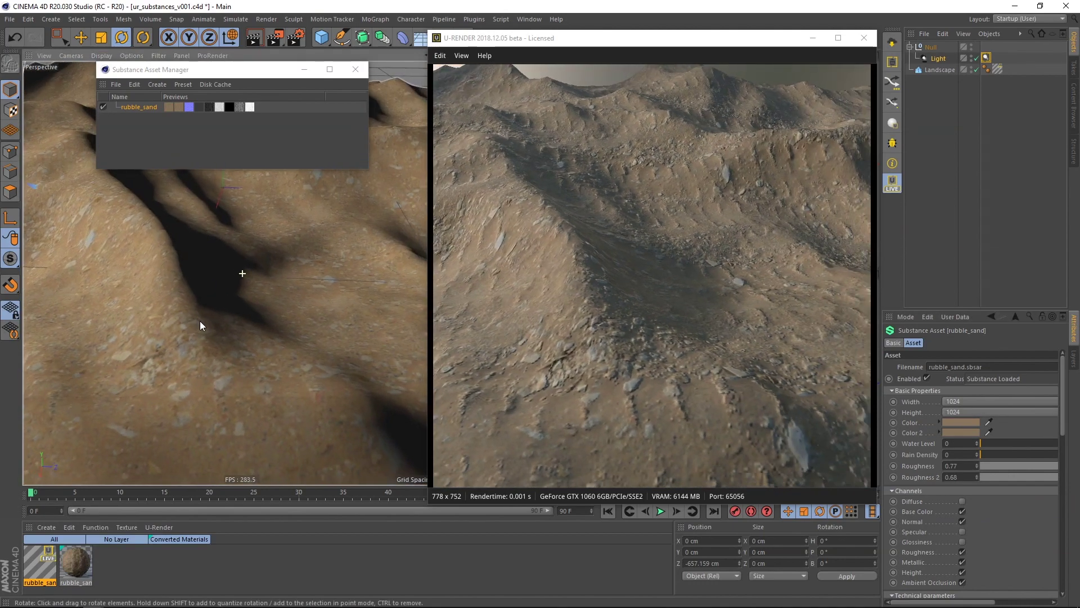
Set the rubble_sand material's Color texture resolution to High
{"action": "double_click", "coordinate": [39, 555]}
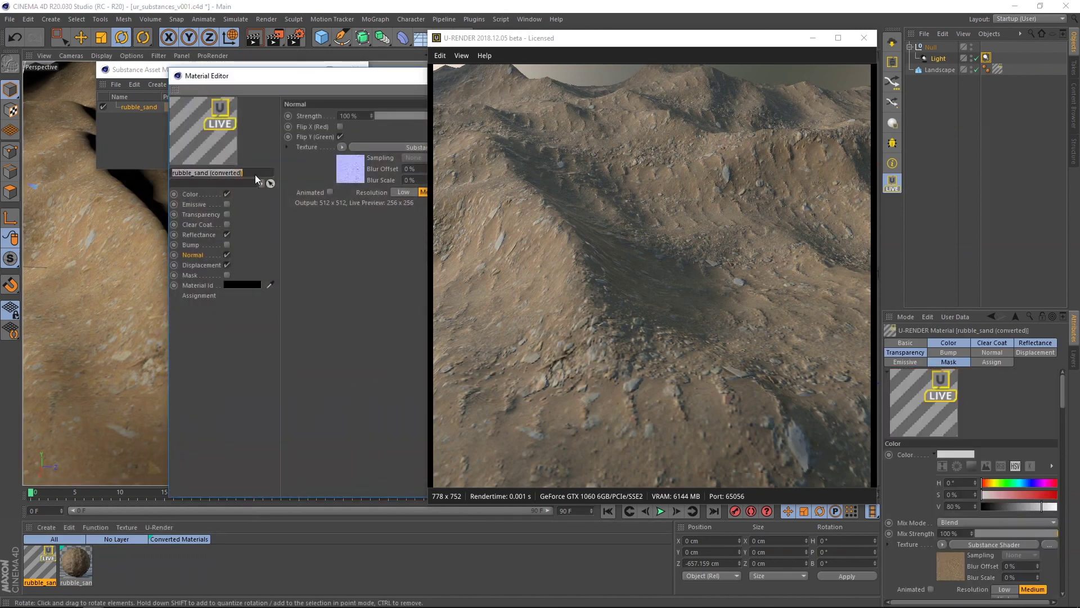
{"action": "left_click_drag", "start_coordinate": [330, 76], "coordinate": [194, 88]}
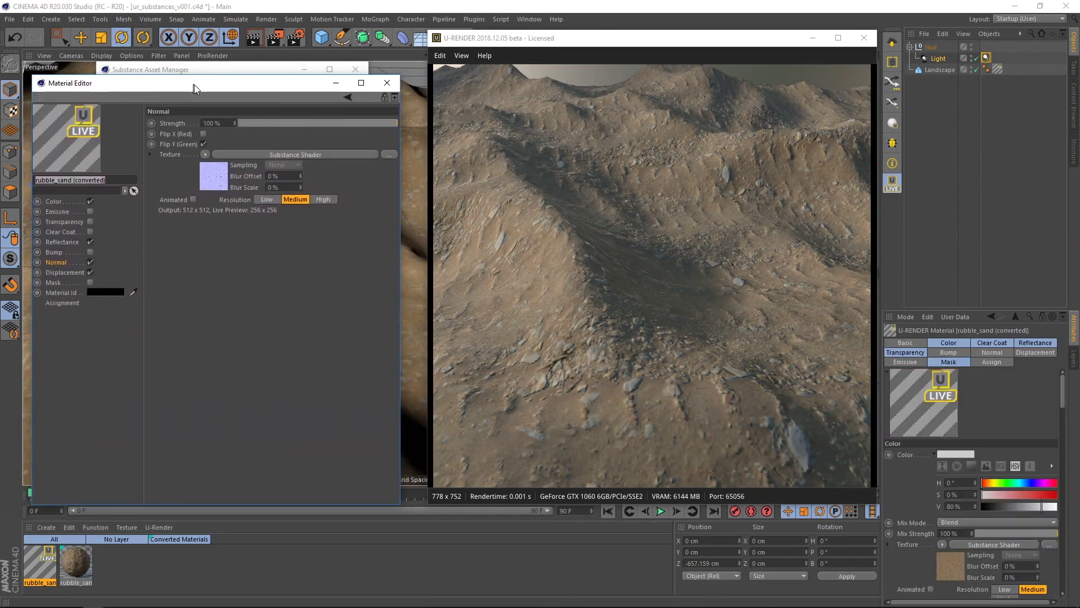
{"action": "left_click", "coordinate": [73, 201]}
{"action": "left_click", "coordinate": [319, 259]}
{"action": "left_click", "coordinate": [291, 258]}
{"action": "left_click", "coordinate": [268, 259]}
{"action": "left_click", "coordinate": [316, 257]}
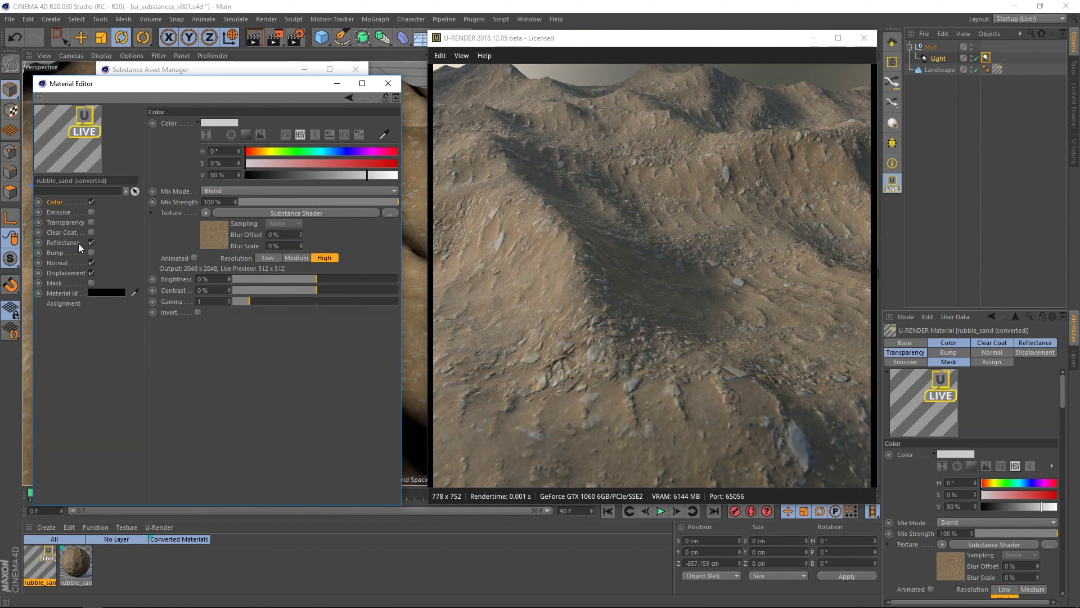
Raise the Reflectance and Normal texture resolutions to High
{"action": "left_click", "coordinate": [63, 243]}
{"action": "left_click", "coordinate": [332, 301]}
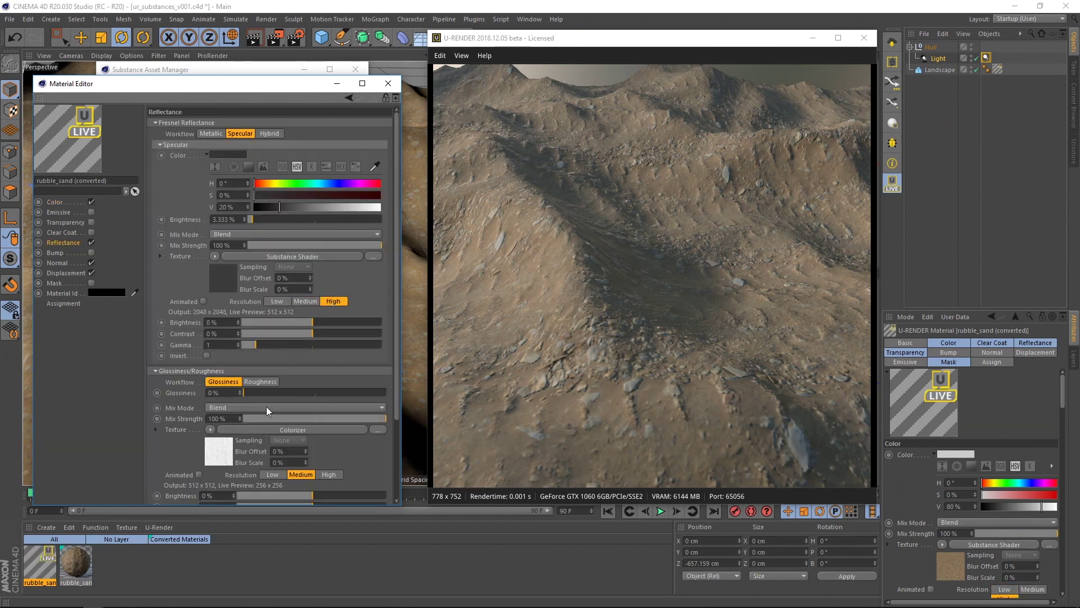
{"action": "left_click", "coordinate": [328, 474]}
{"action": "left_click", "coordinate": [56, 263]}
{"action": "left_click", "coordinate": [323, 201]}
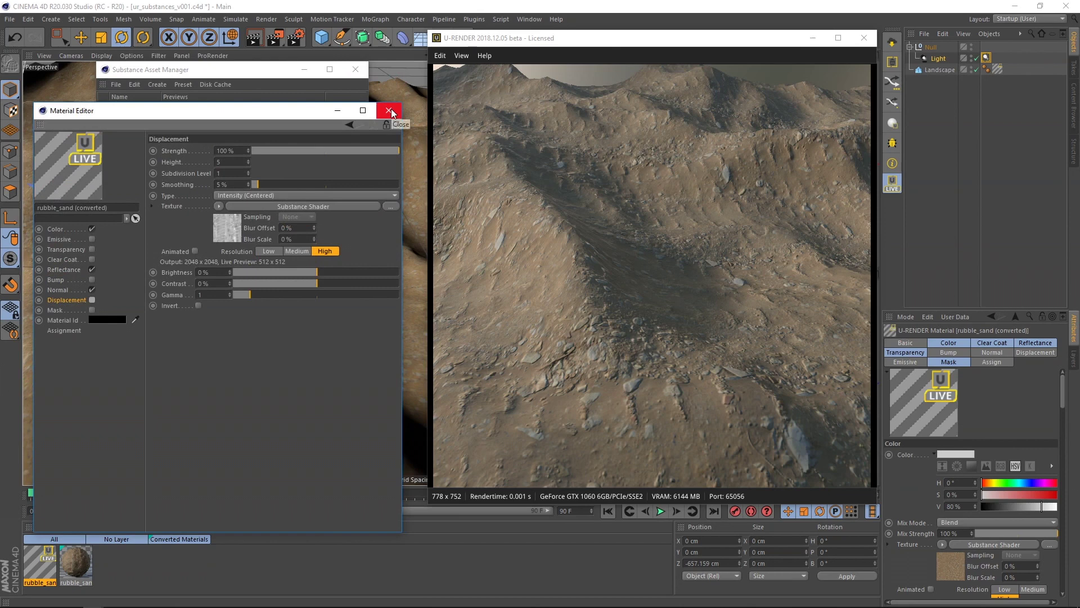
Create a new U-Render material and name it sand
{"action": "left_click", "coordinate": [389, 111]}
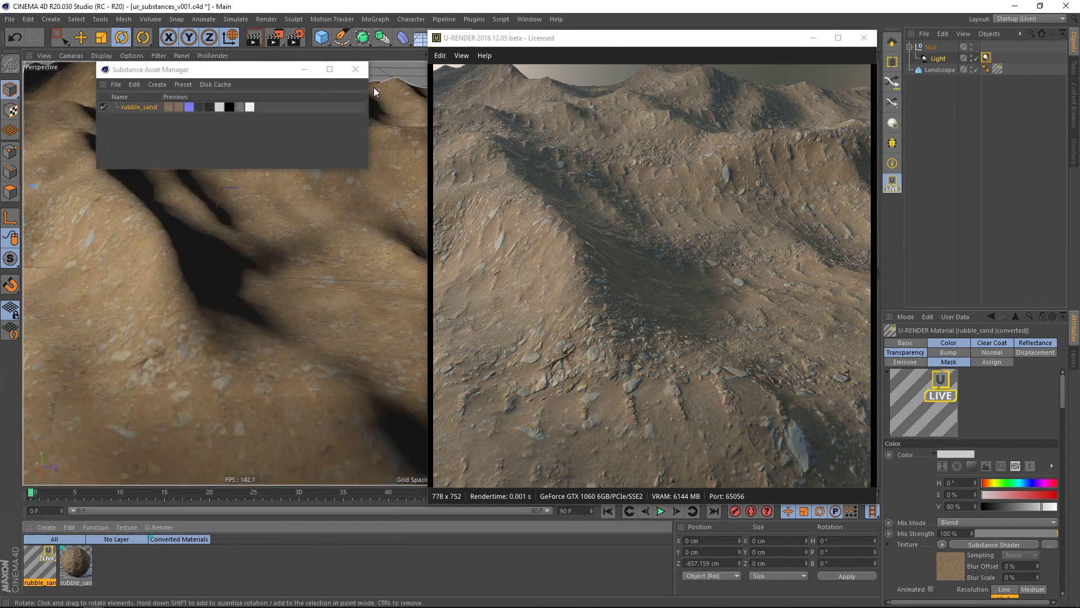
{"action": "left_click_drag", "start_coordinate": [269, 76], "coordinate": [305, 72]}
{"action": "left_click_drag", "start_coordinate": [246, 234], "coordinate": [285, 282], "text": "alt"}
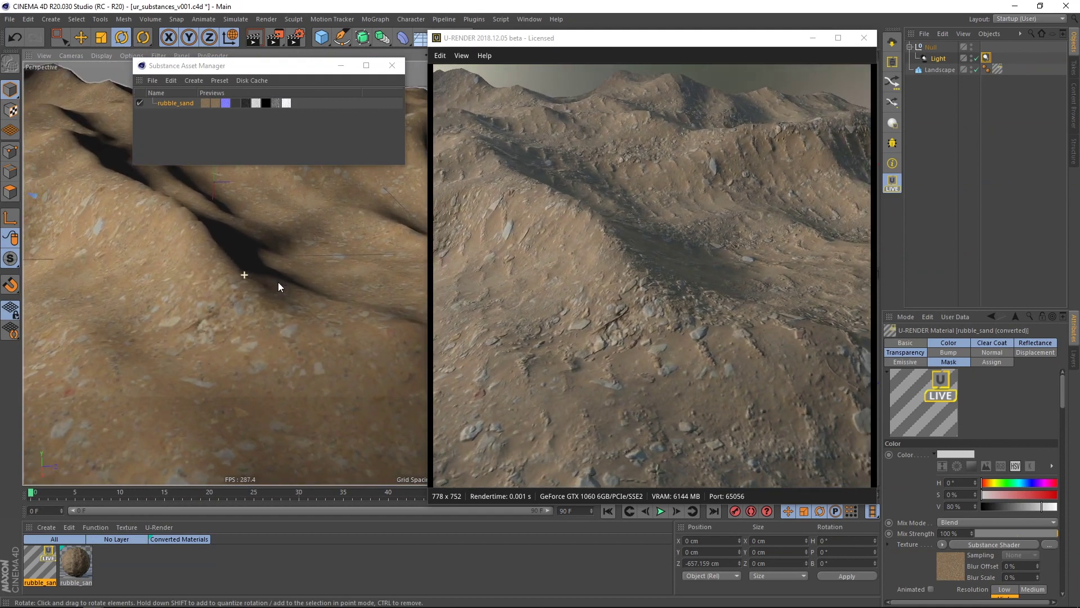
{"action": "left_click", "coordinate": [893, 122]}
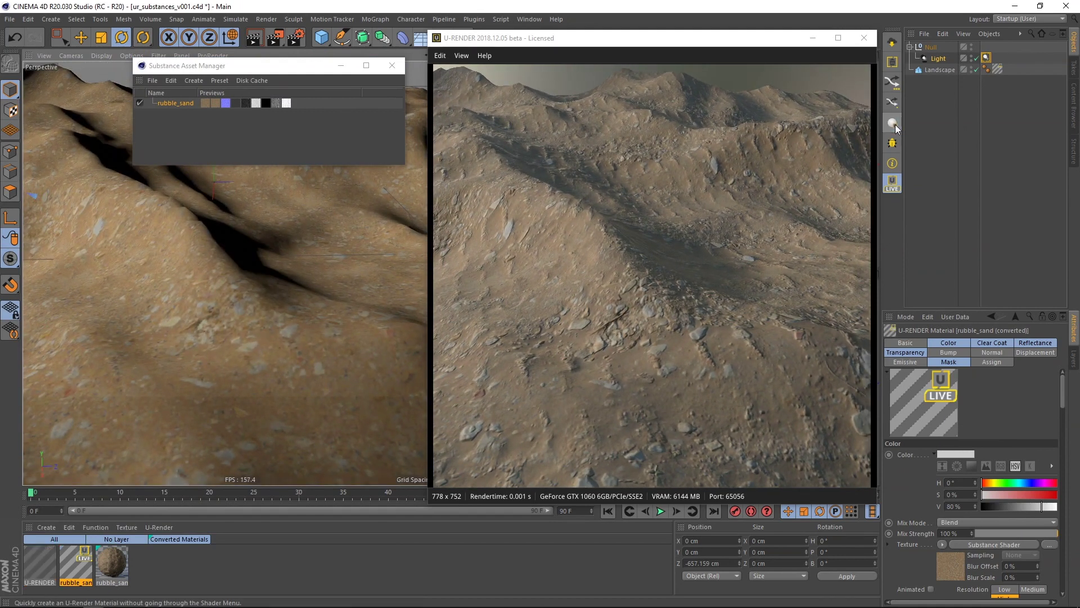
{"action": "double_click", "coordinate": [38, 563]}
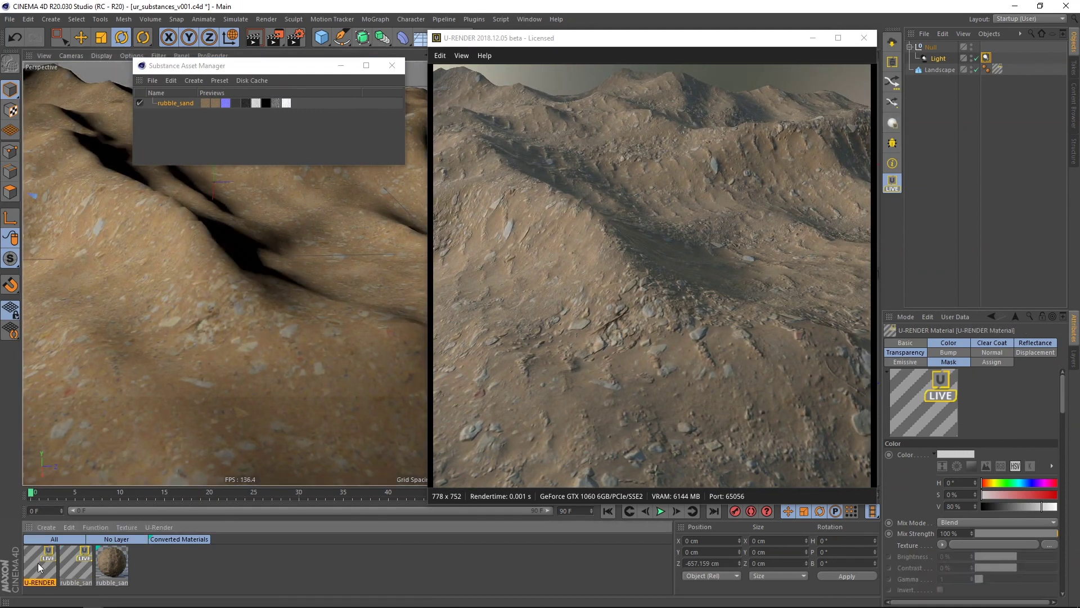
{"action": "type", "text": "sand"}
{"action": "key", "text": "Return"}
{"action": "left_click_drag", "start_coordinate": [321, 71], "coordinate": [187, 182]}
Give the sand Color channel a rubble_sand Substance shader using rubble_sand_diffuse at High resolution
{"action": "left_click", "coordinate": [57, 306]}
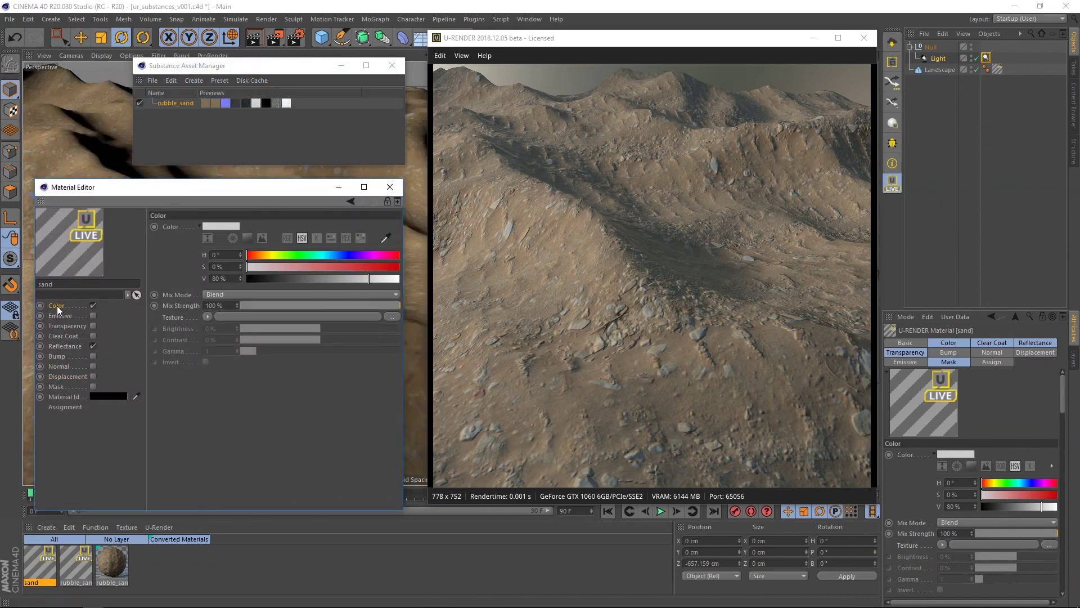
{"action": "left_click", "coordinate": [209, 317]}
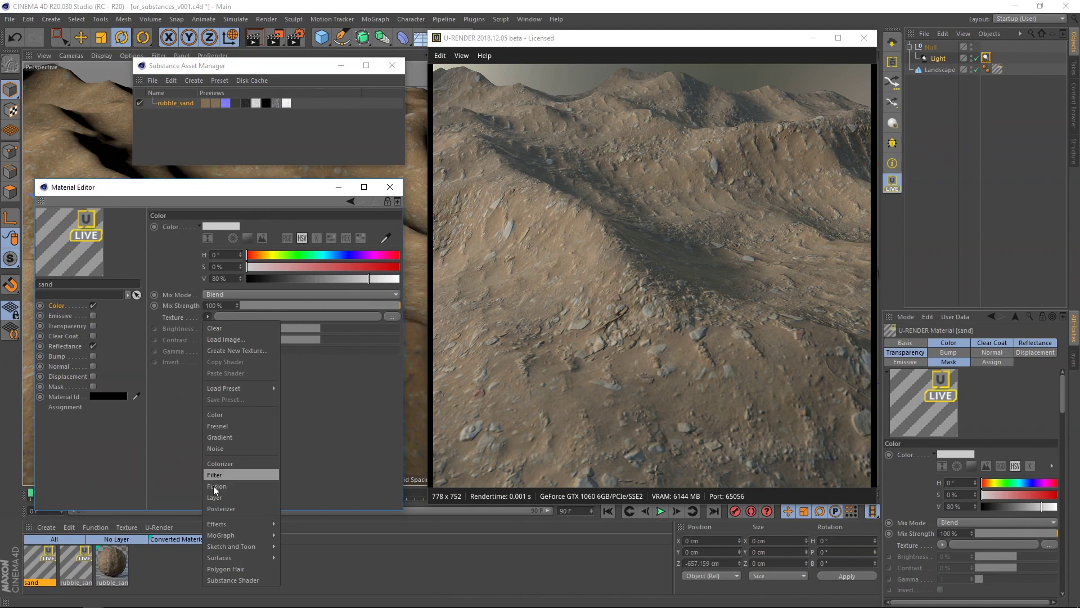
{"action": "left_click", "coordinate": [257, 578]}
{"action": "left_click", "coordinate": [309, 316]}
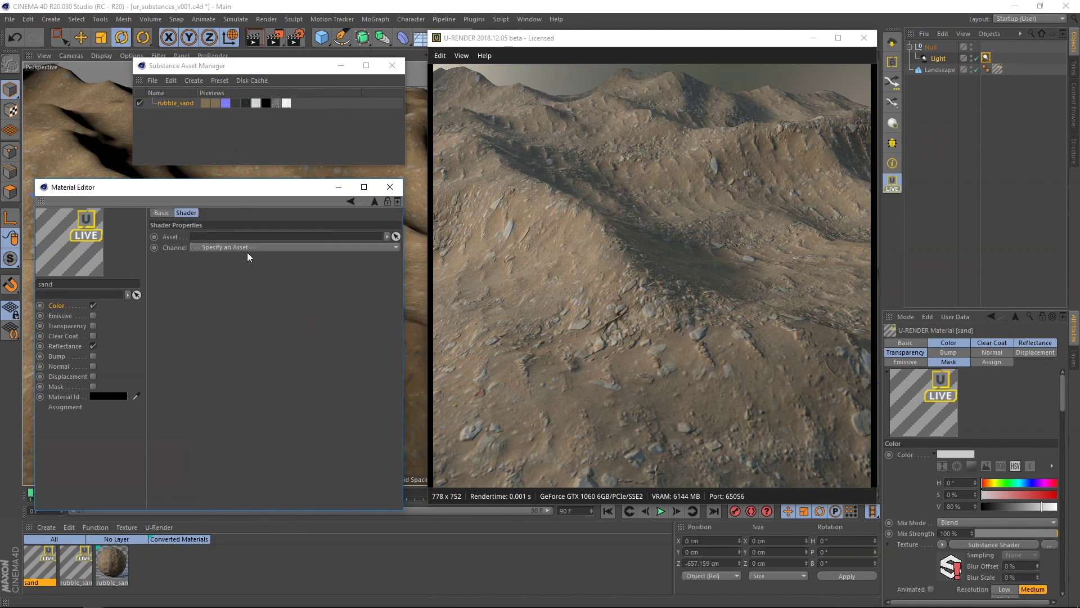
{"action": "left_click", "coordinate": [396, 236]}
{"action": "left_click", "coordinate": [175, 103]}
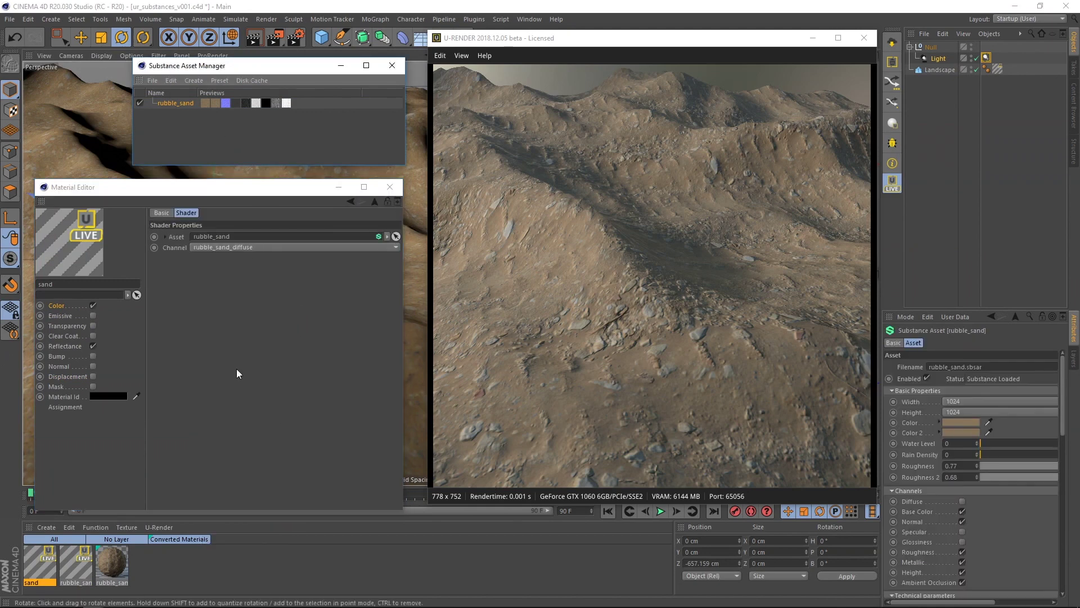
{"action": "left_click", "coordinate": [241, 246]}
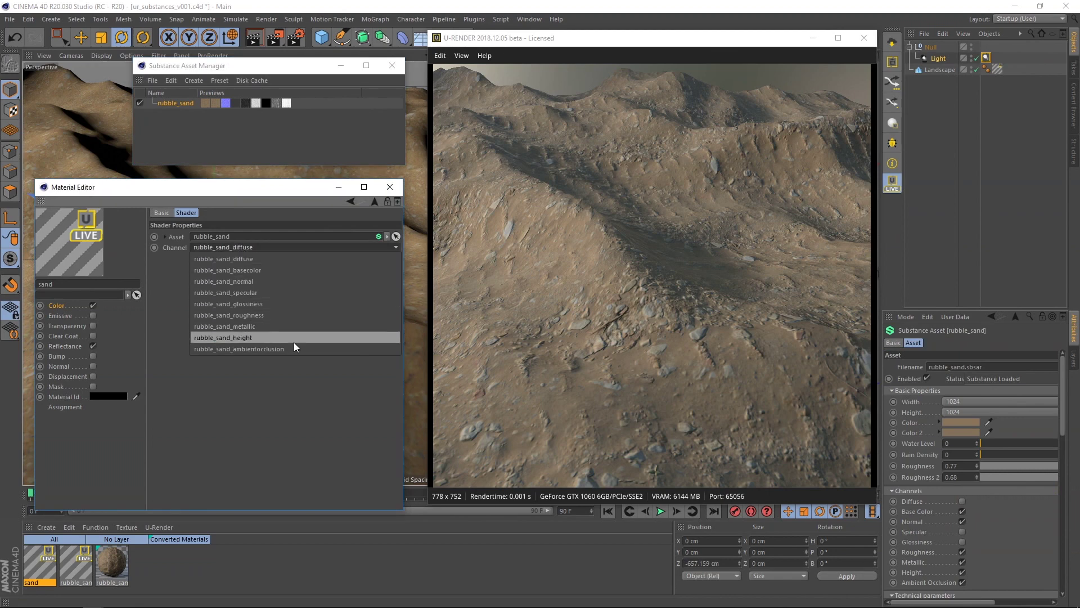
{"action": "left_click", "coordinate": [286, 259]}
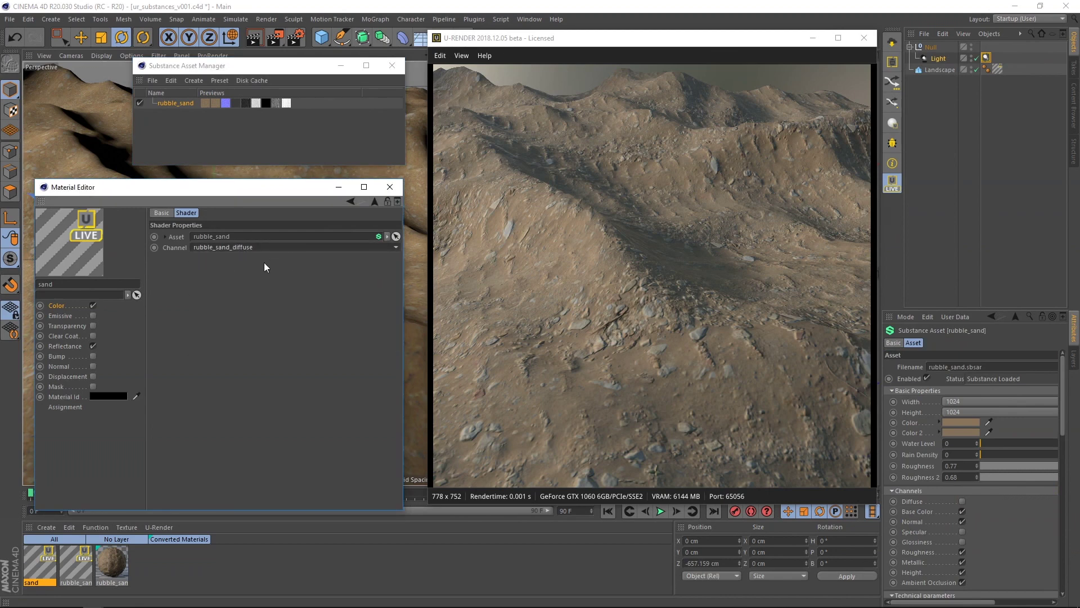
{"action": "left_click", "coordinate": [53, 306]}
{"action": "left_click", "coordinate": [325, 362]}
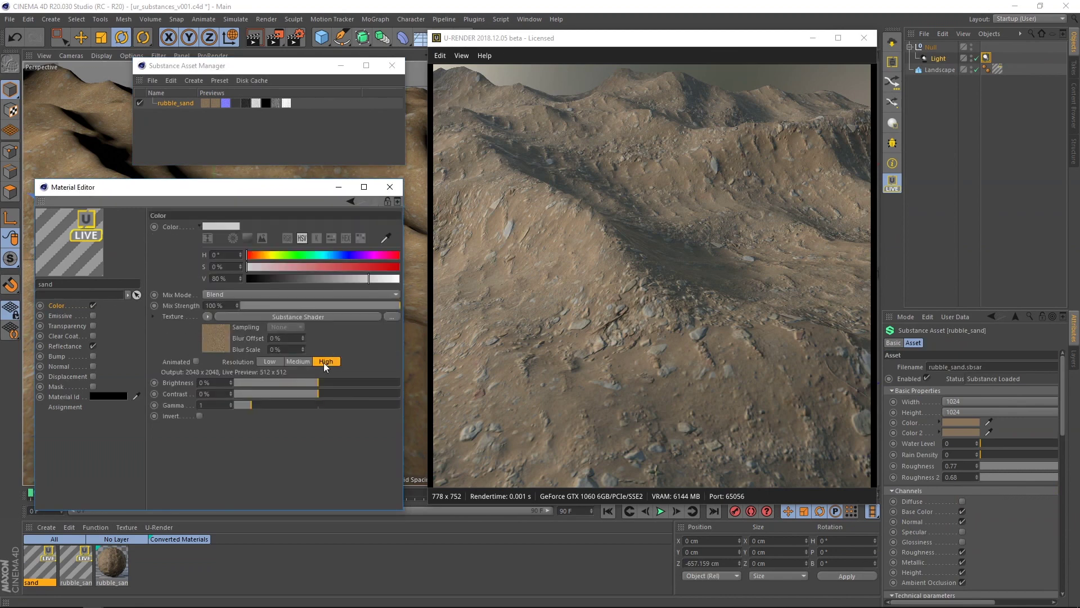
{"action": "left_click", "coordinate": [175, 317]}
Drive the sand Reflectance specular texture with a rubble_sand Substance shader channel
{"action": "left_click", "coordinate": [62, 347]}
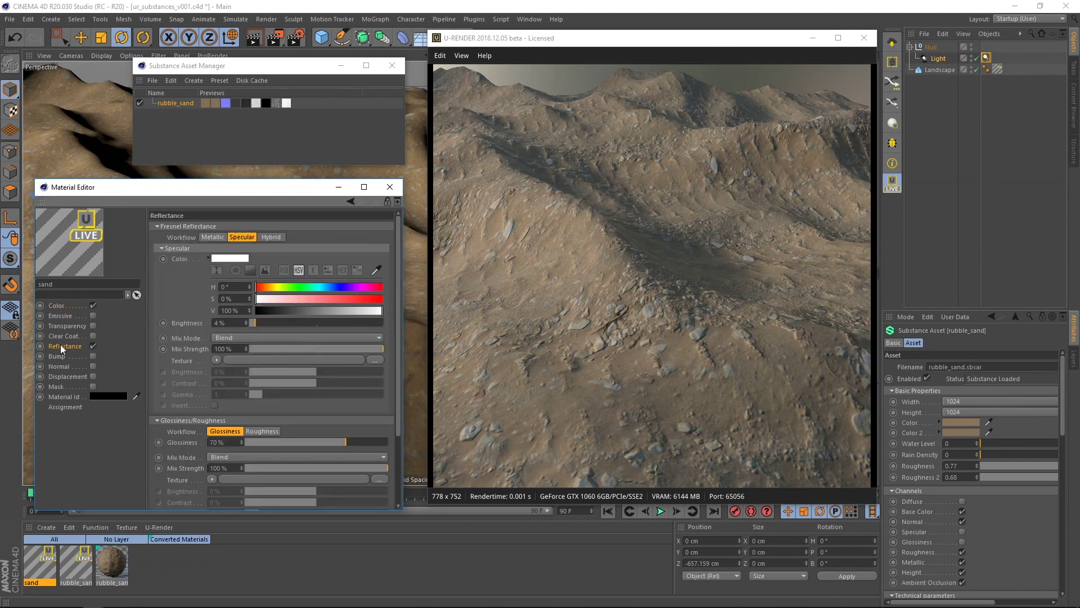
{"action": "right_click", "coordinate": [189, 362]}
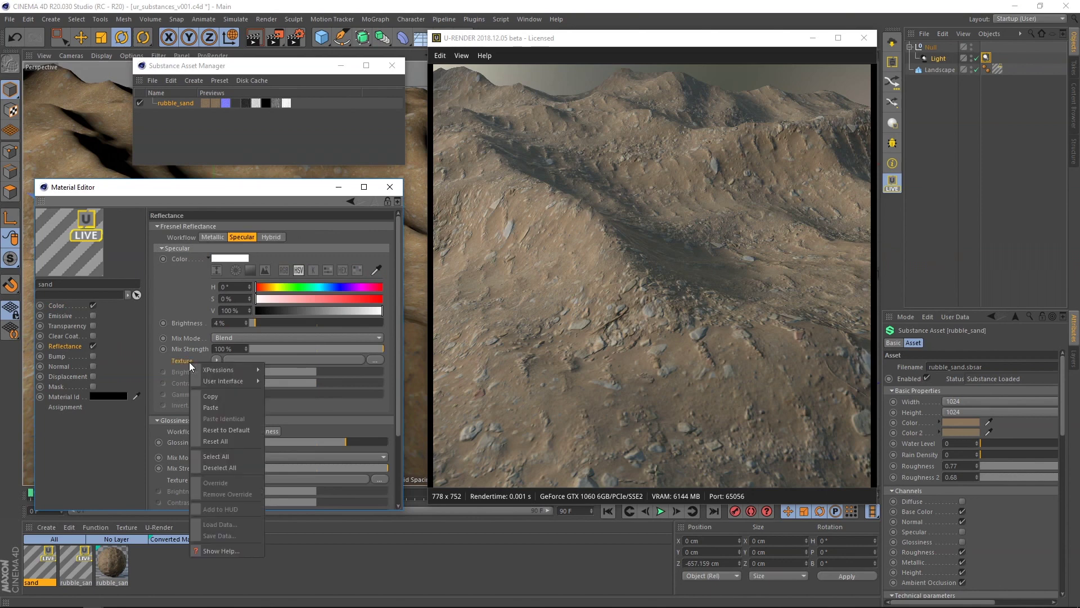
{"action": "left_click", "coordinate": [218, 383]}
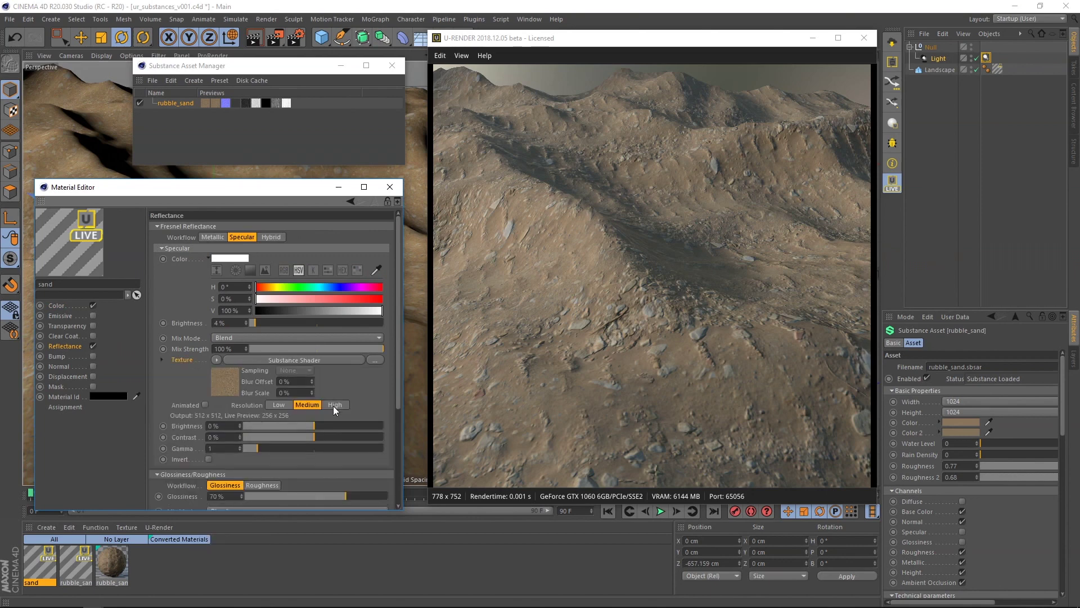
{"action": "left_click", "coordinate": [329, 360]}
{"action": "left_click", "coordinate": [268, 245]}
{"action": "left_click", "coordinate": [268, 289]}
{"action": "left_click", "coordinate": [375, 201]}
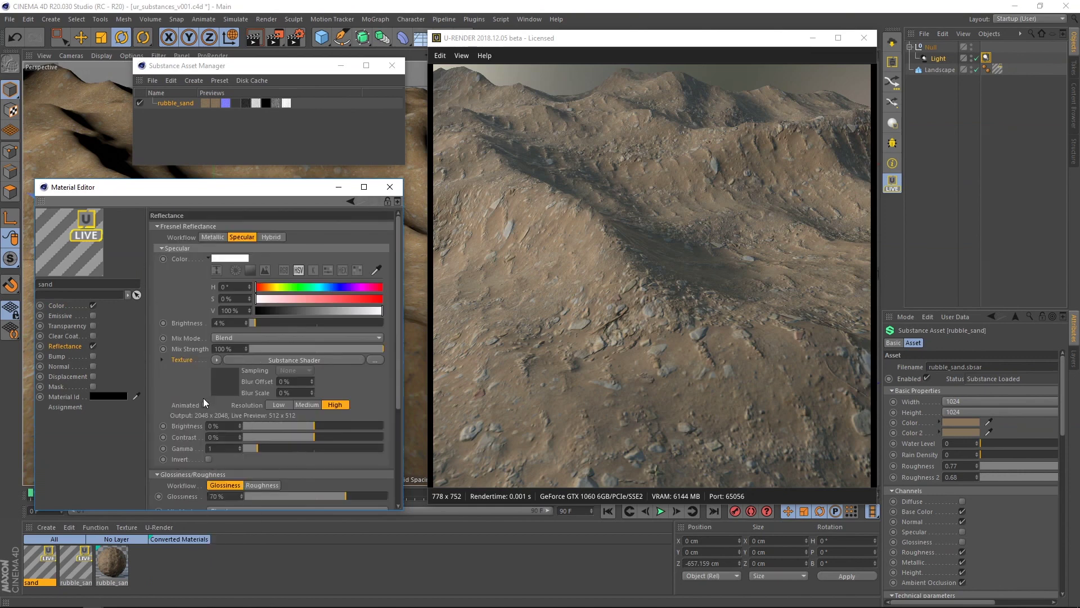
Put a Substance shader using rubble_sand_glossiness into the glossiness texture
{"action": "scroll", "coordinate": [204, 398], "scroll_direction": "down", "scroll_amount": 4}
{"action": "right_click", "coordinate": [180, 399]}
{"action": "left_click", "coordinate": [199, 443]}
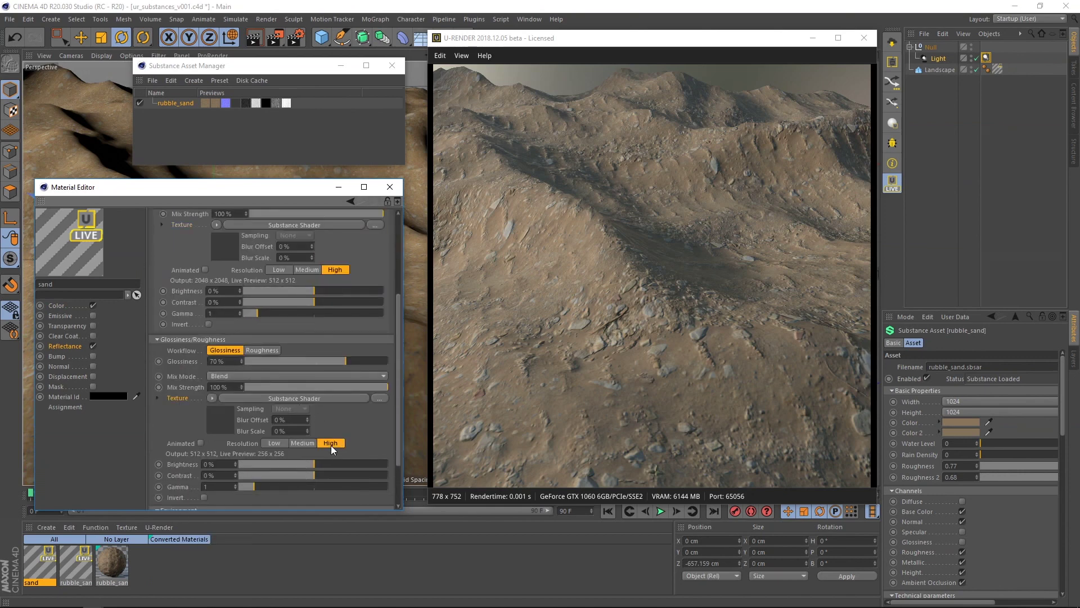
{"action": "left_click", "coordinate": [293, 397]}
{"action": "left_click", "coordinate": [247, 246]}
{"action": "left_click", "coordinate": [251, 305]}
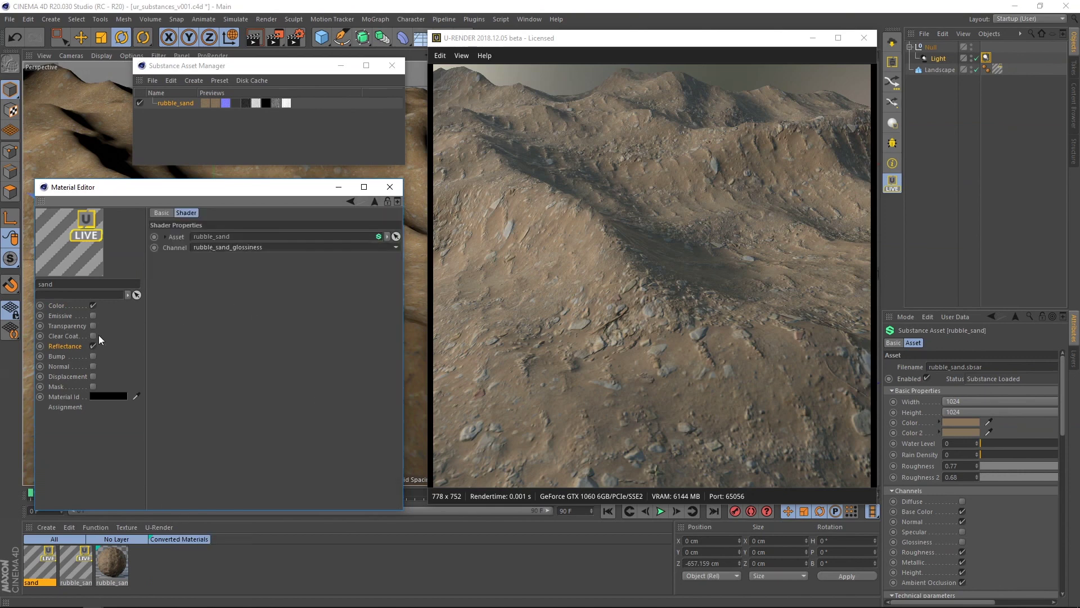
{"action": "left_click", "coordinate": [65, 346]}
Enable the Normal channel with a Substance shader set to rubble_sand_normal
{"action": "left_click", "coordinate": [94, 367]}
{"action": "left_click", "coordinate": [209, 259]}
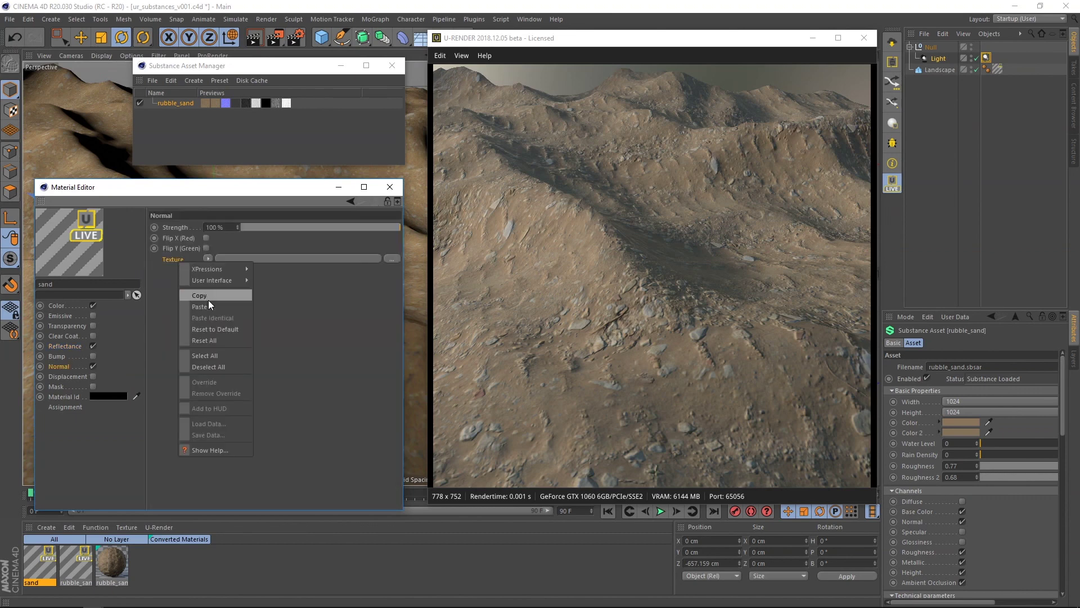
{"action": "left_click", "coordinate": [209, 299]}
{"action": "left_click", "coordinate": [299, 258]}
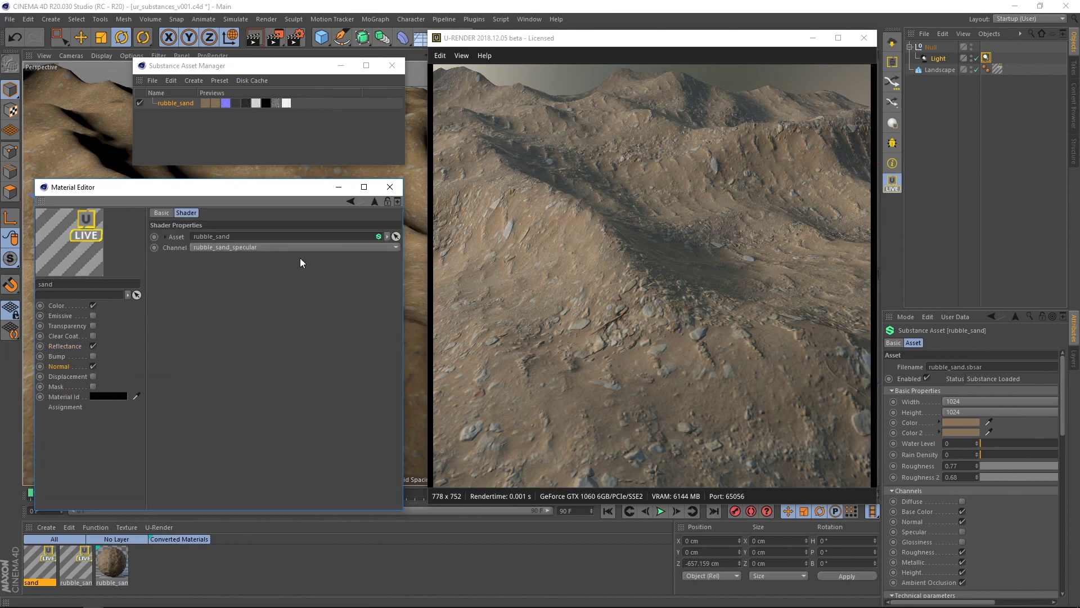
{"action": "left_click", "coordinate": [249, 248]}
{"action": "left_click", "coordinate": [251, 282]}
{"action": "left_click", "coordinate": [696, 186]}
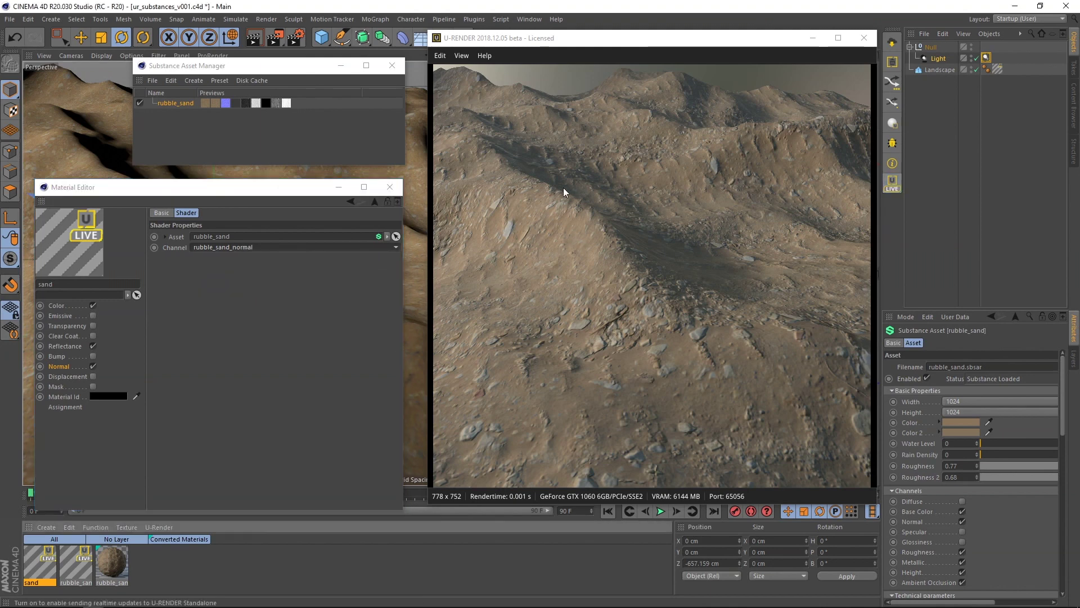
{"action": "left_click", "coordinate": [90, 224]}
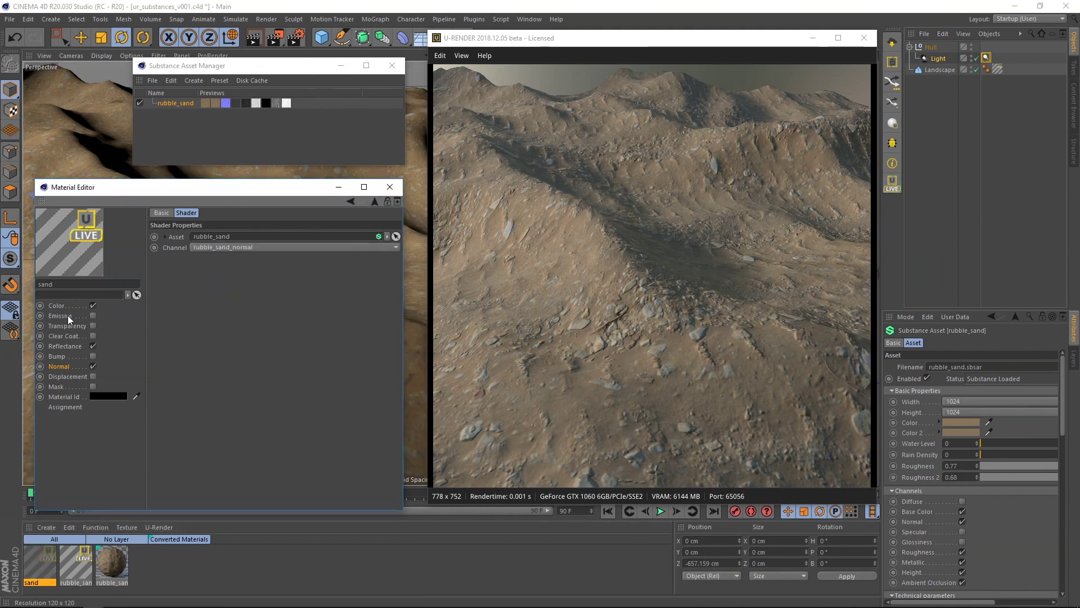
Preview sand on a sphere and toggle the normal map's Flip Y (Green) on and off
{"action": "left_click", "coordinate": [44, 562]}
{"action": "double_click", "coordinate": [44, 563]}
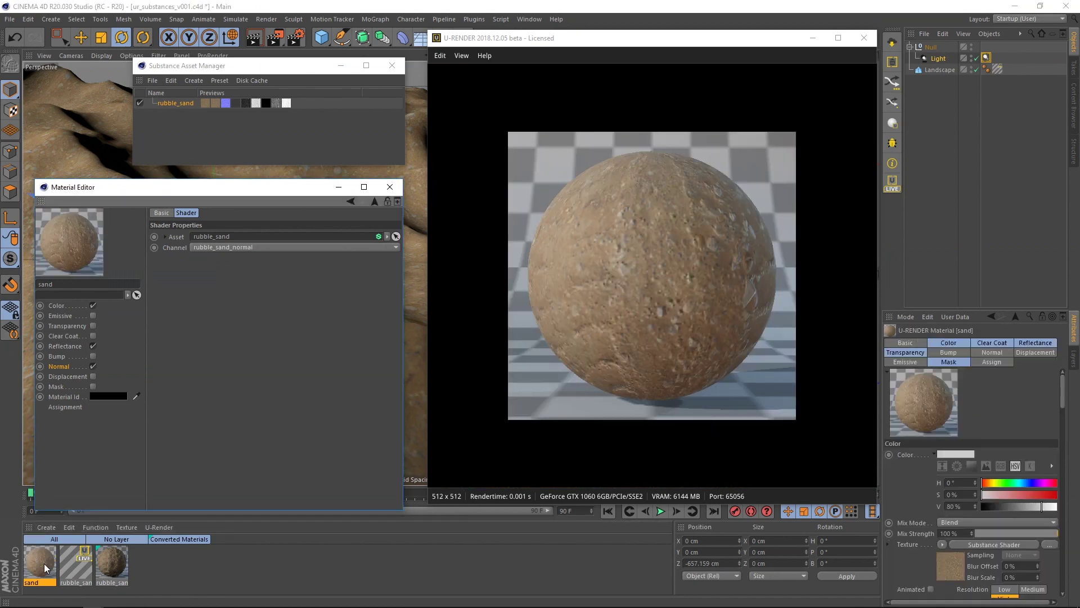
{"action": "left_click", "coordinate": [60, 366]}
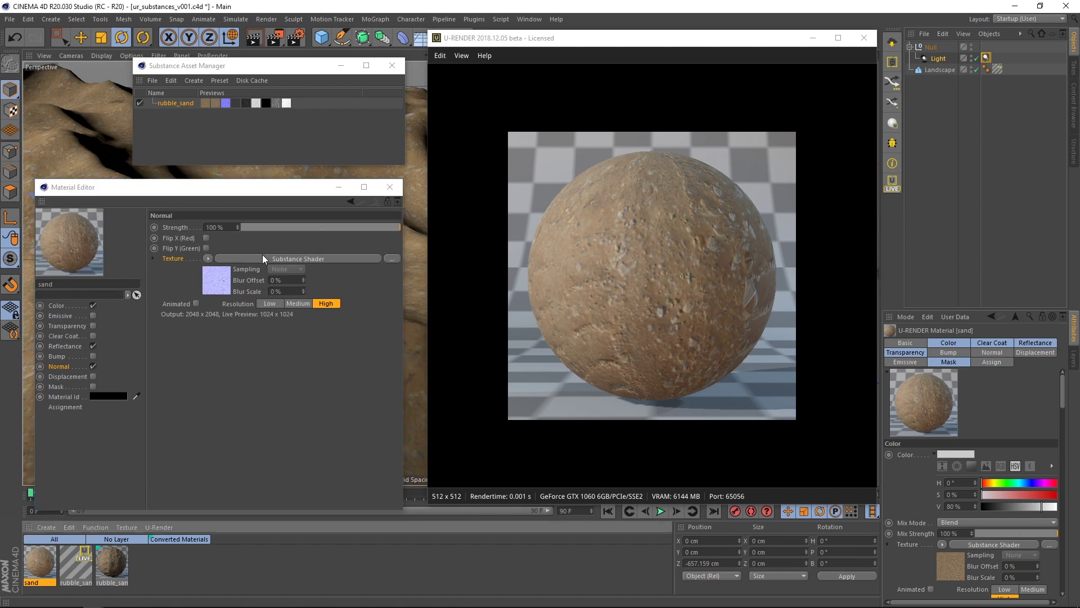
{"action": "left_click", "coordinate": [207, 248]}
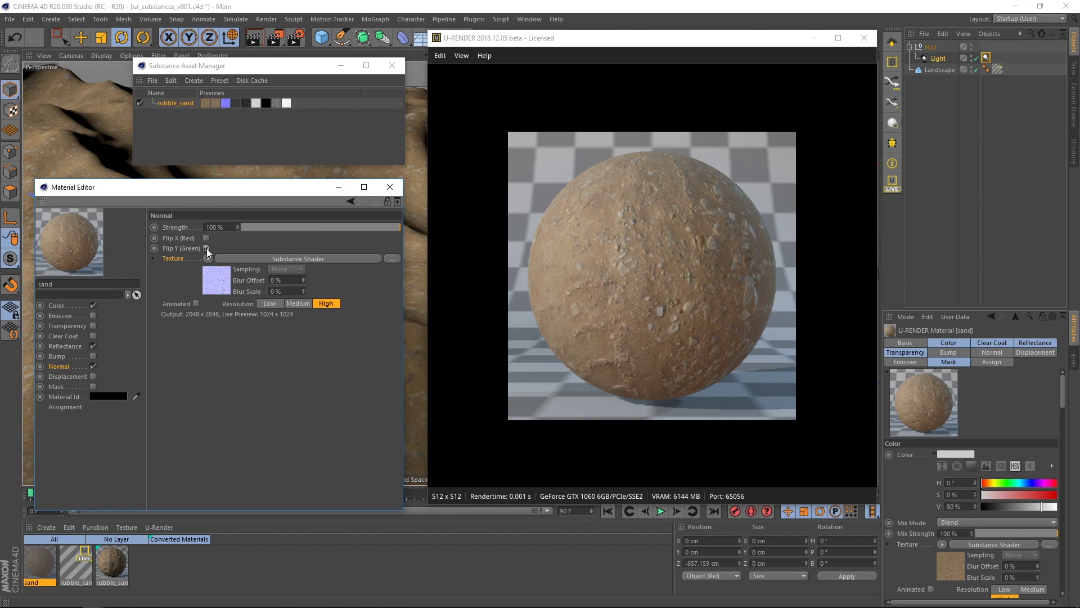
{"action": "left_click", "coordinate": [207, 248]}
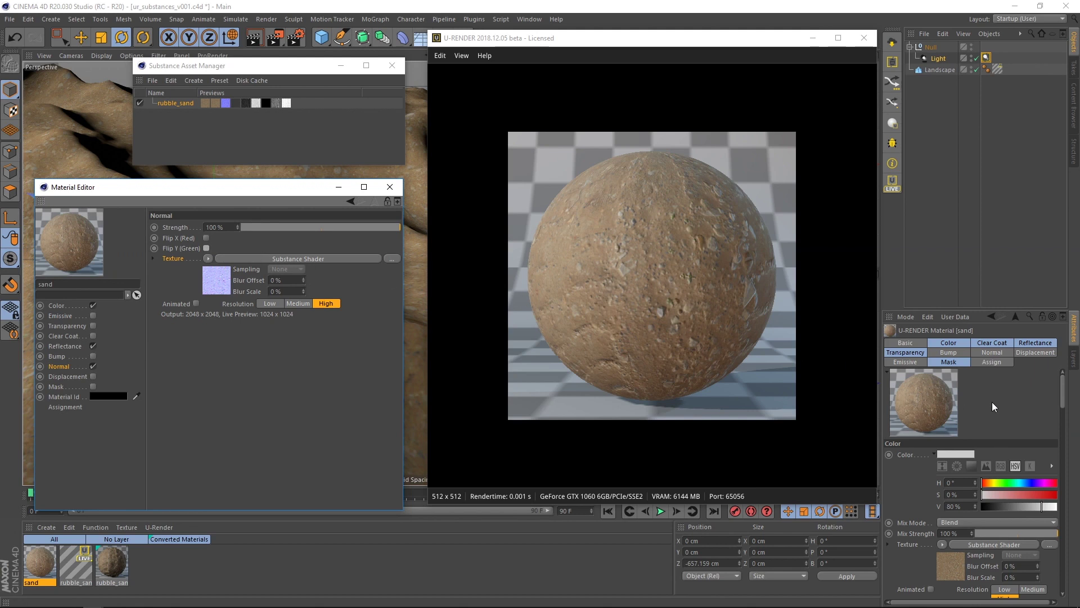
Set the rubble_sand Substance asset's Normal Format to OpenGL
{"action": "left_click", "coordinate": [167, 102]}
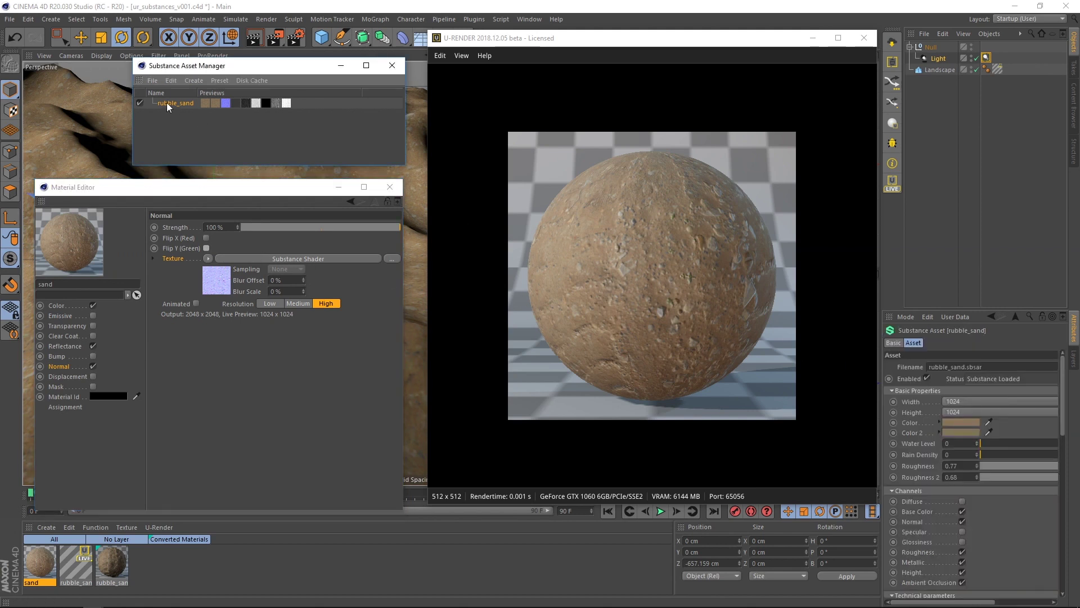
{"action": "left_click_drag", "start_coordinate": [1064, 378], "coordinate": [1055, 437]}
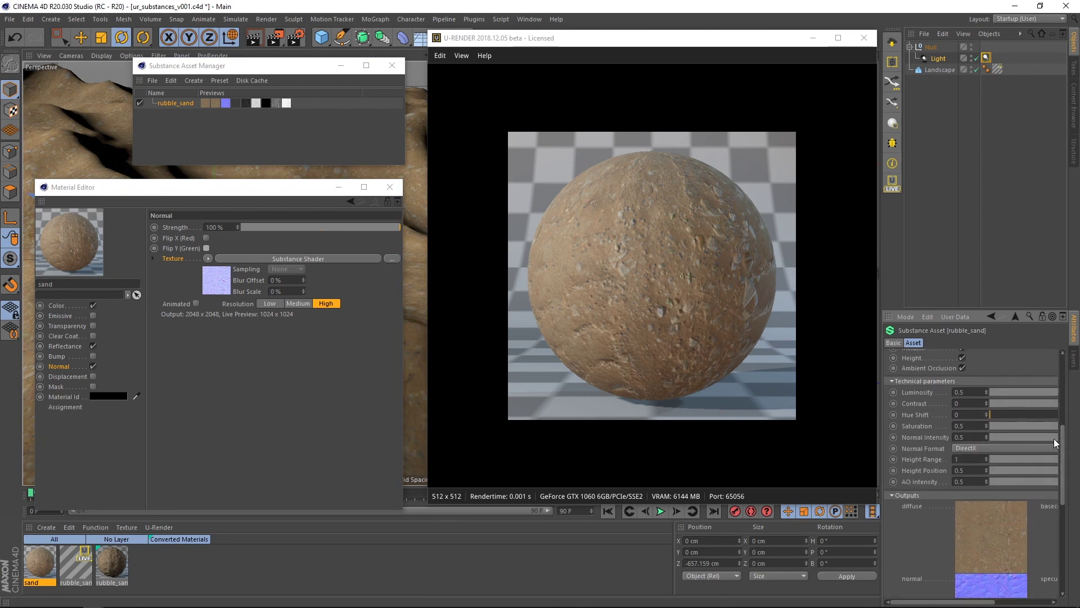
{"action": "left_click", "coordinate": [967, 467]}
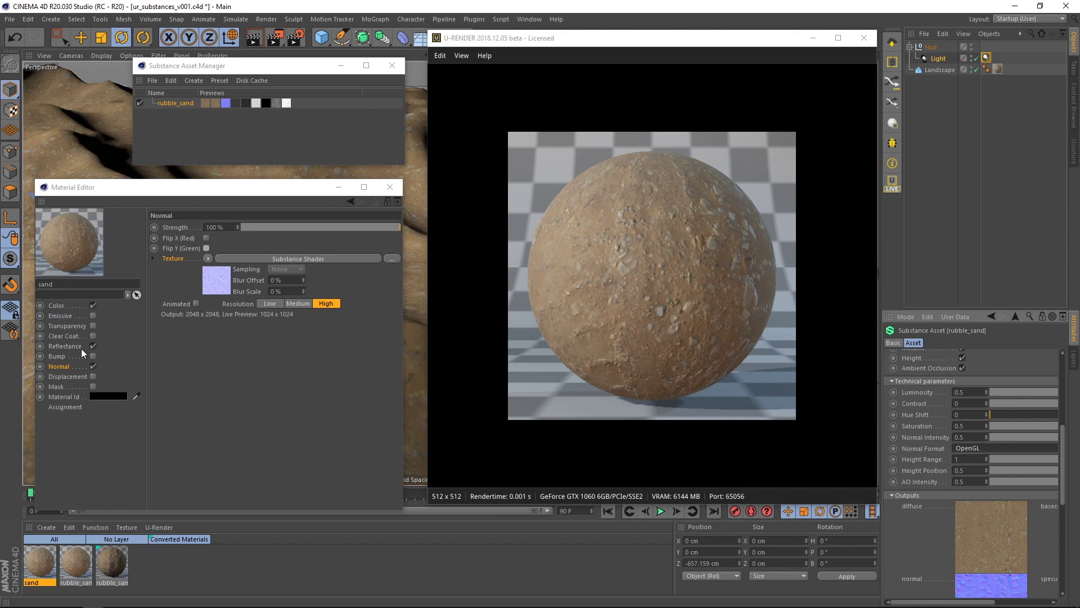
{"action": "left_click", "coordinate": [69, 376]}
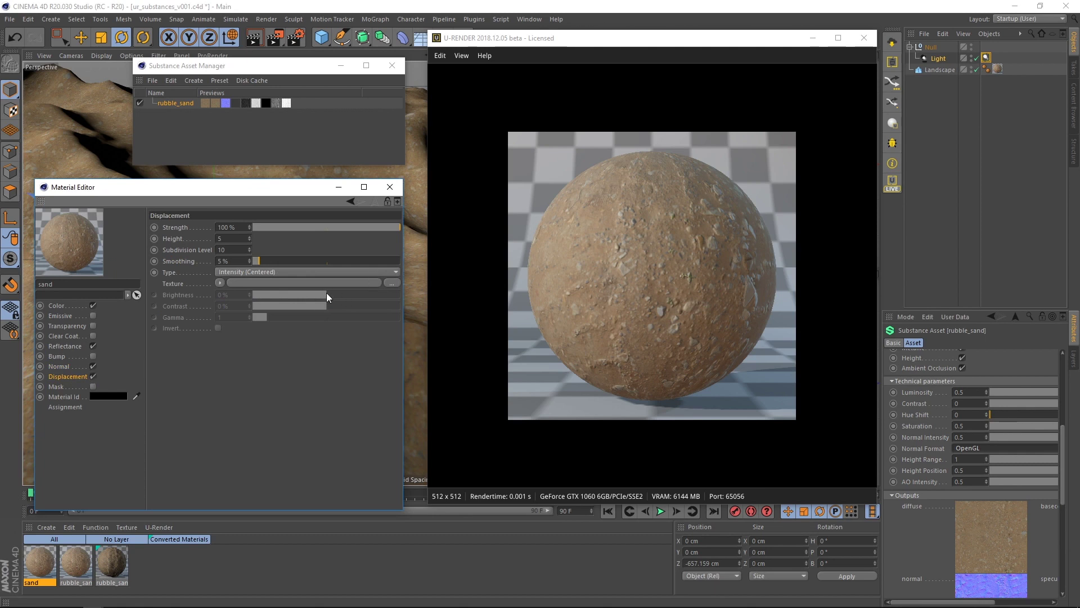
Load a Substance shader into Displacement using the rubble_sand_height channel
{"action": "left_click", "coordinate": [178, 284]}
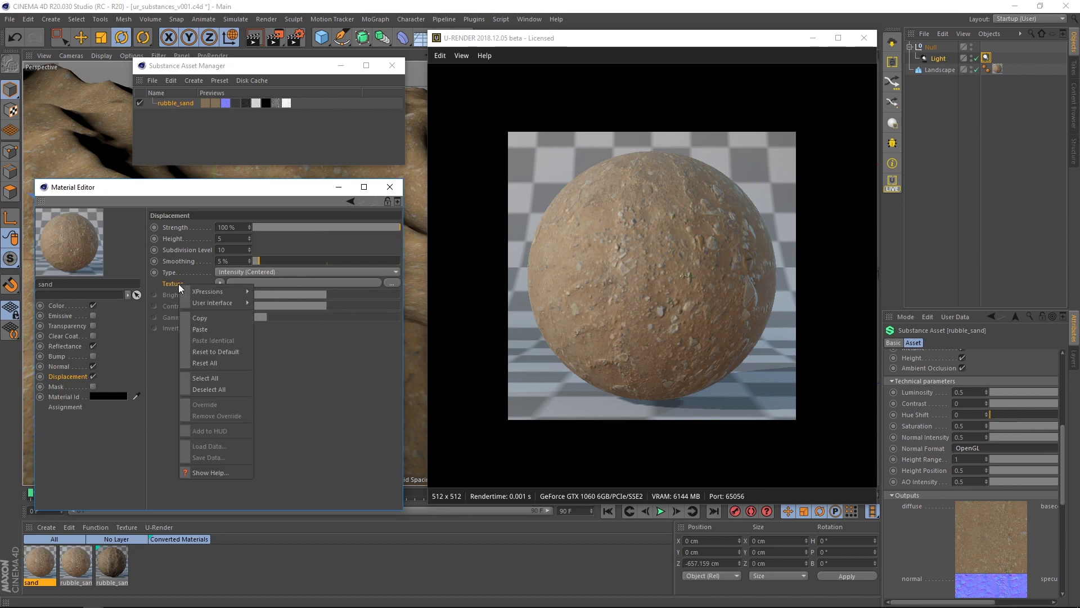
{"action": "left_click", "coordinate": [217, 325]}
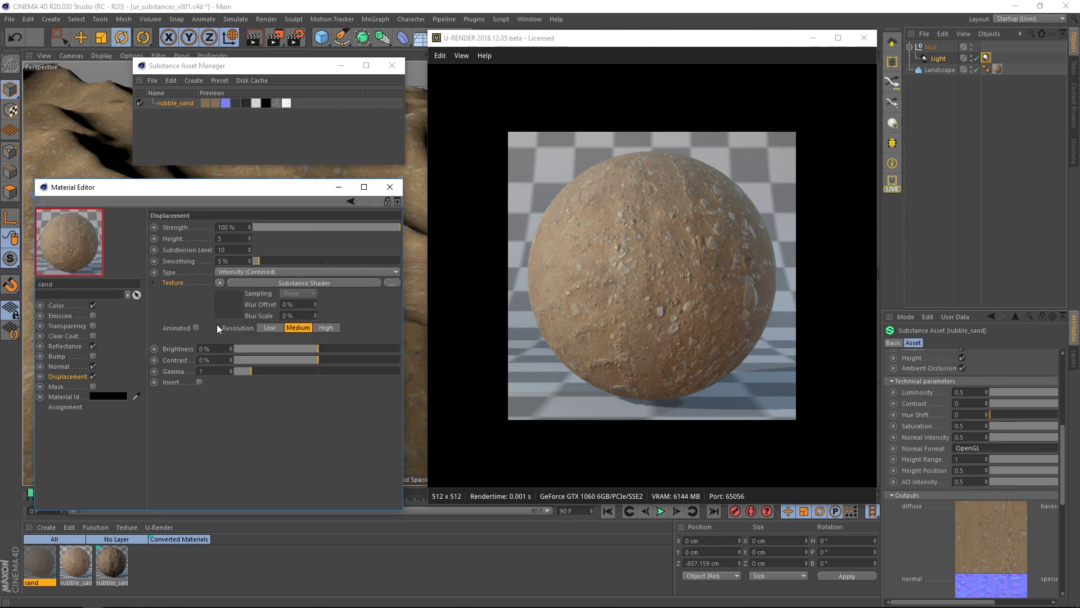
{"action": "left_click", "coordinate": [321, 283]}
{"action": "left_click", "coordinate": [263, 248]}
{"action": "left_click", "coordinate": [259, 335]}
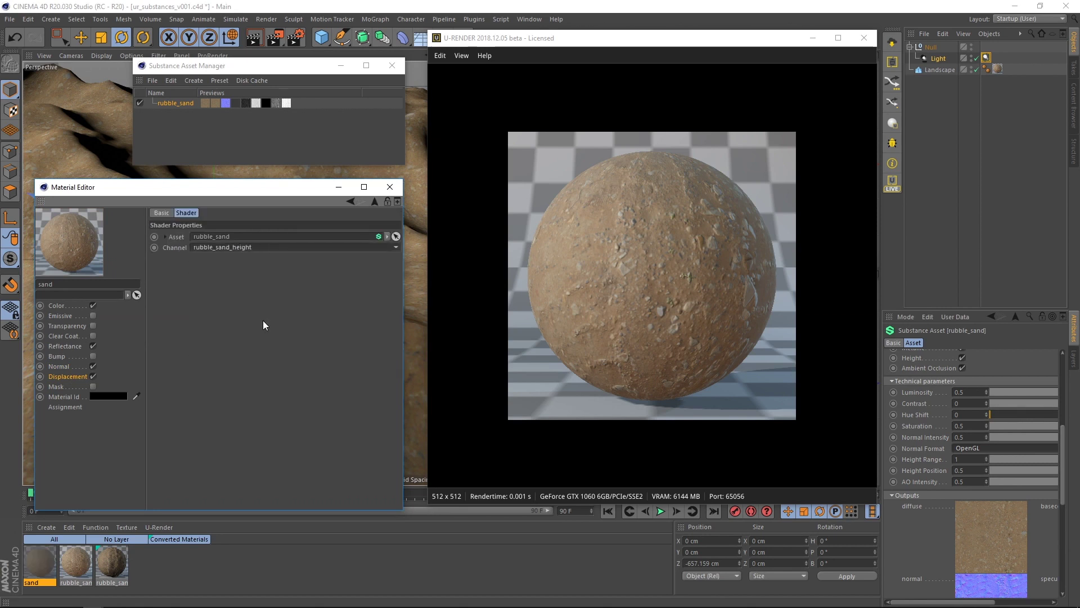
{"action": "left_click", "coordinate": [68, 375]}
Apply sand to the landscape with 6 × 6 tiling and start the LIVE U-RENDER view
{"action": "left_click_drag", "start_coordinate": [40, 562], "coordinate": [951, 70]}
{"action": "left_click", "coordinate": [949, 492]}
{"action": "type", "text": "6"}
{"action": "key", "text": "Tab"}
{"action": "type", "text": "6"}
{"action": "key", "text": "Return"}
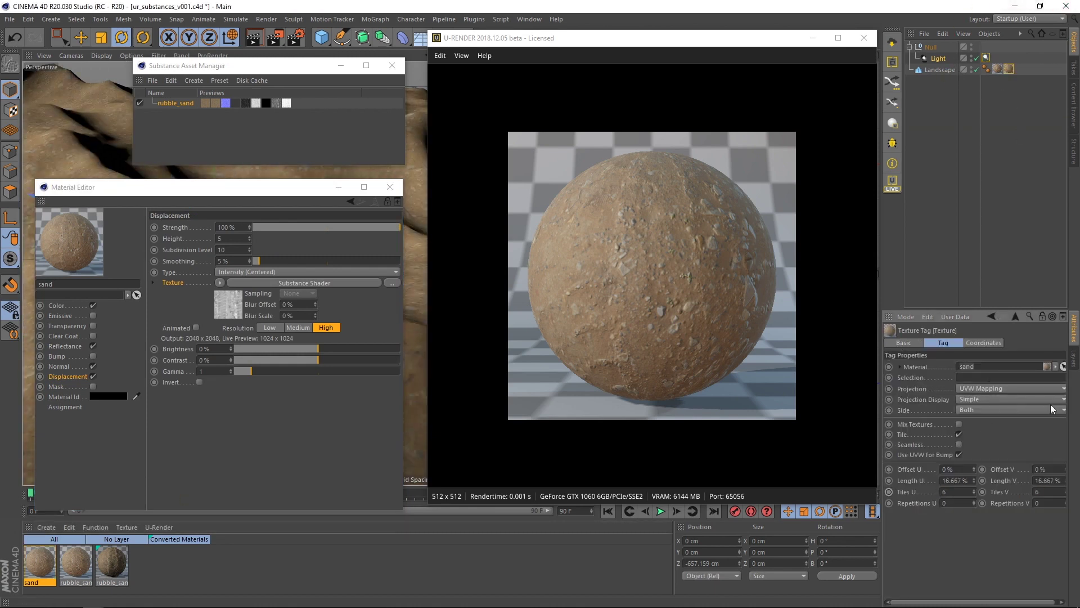
{"action": "left_click", "coordinate": [892, 185]}
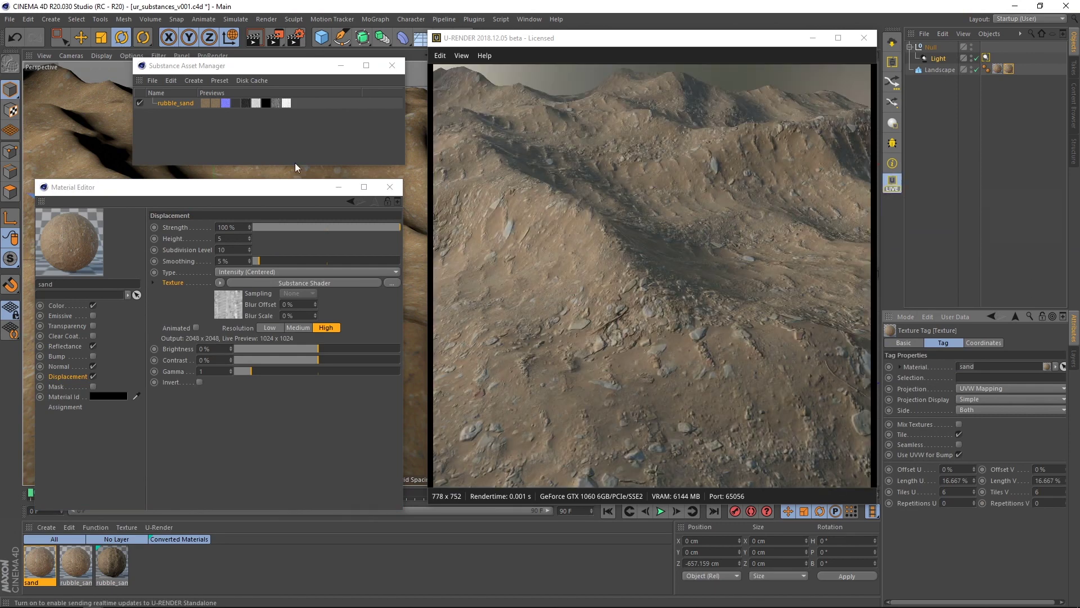
Turn on Enable Displacement in the U-RENDER render settings
{"action": "left_click", "coordinate": [296, 40]}
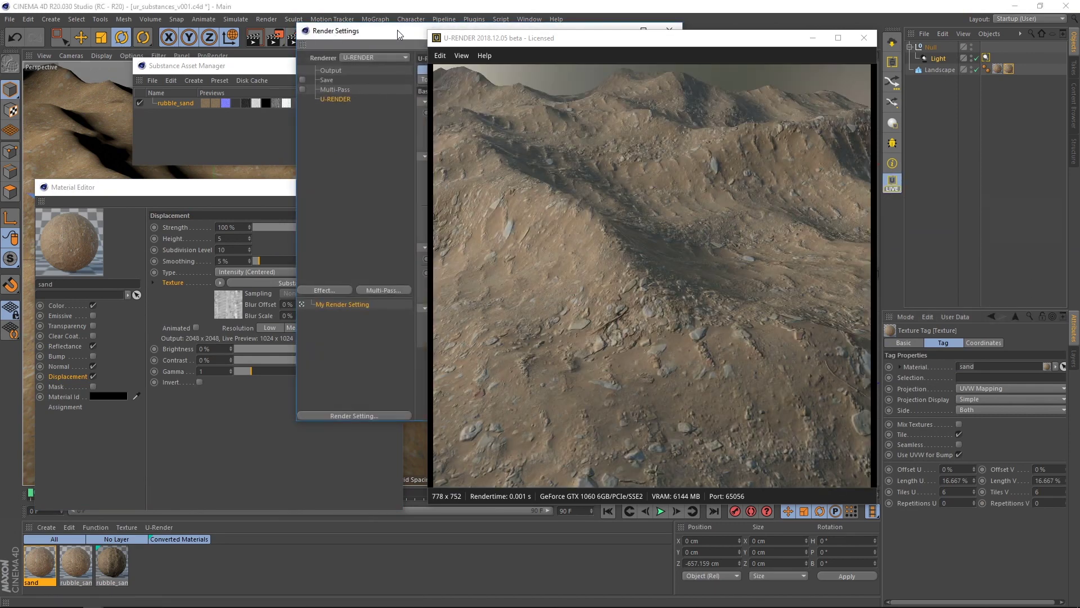
{"action": "left_click_drag", "start_coordinate": [186, 52], "coordinate": [118, 55]}
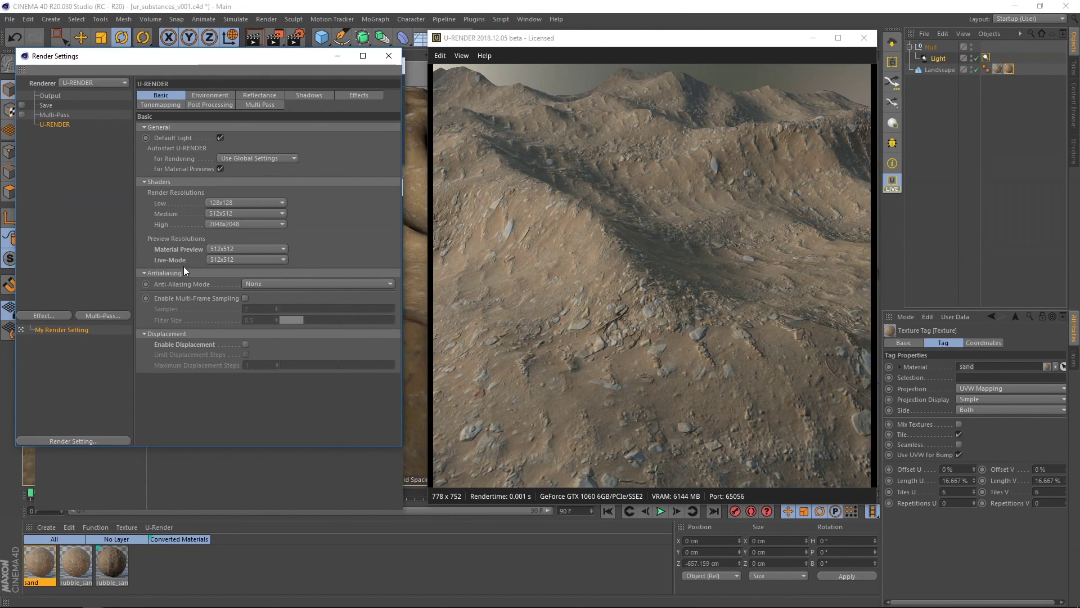
{"action": "left_click", "coordinate": [245, 344]}
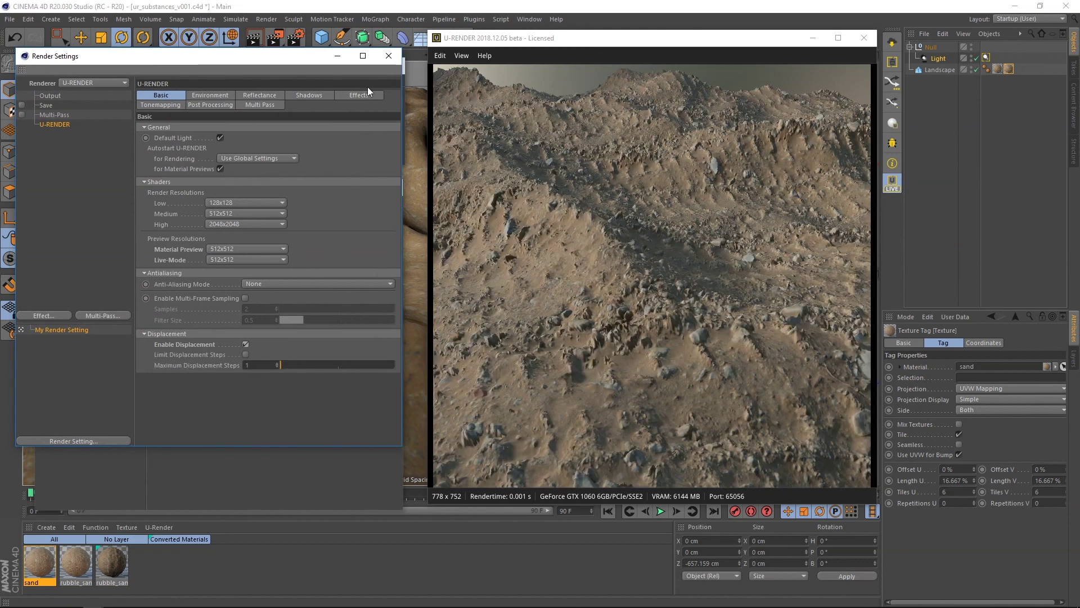
{"action": "left_click", "coordinate": [386, 73]}
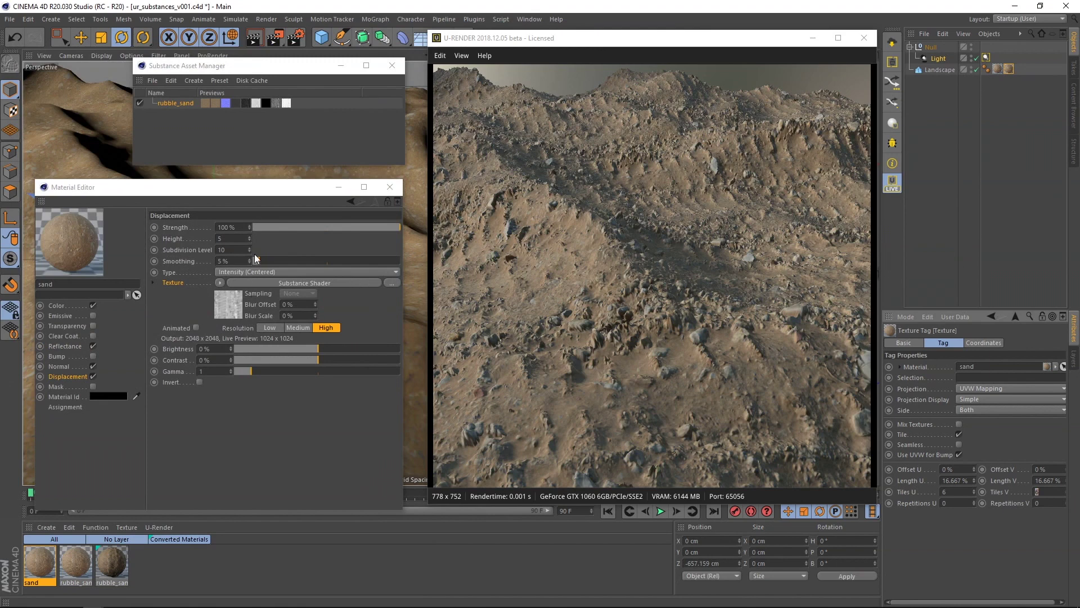
Set sand displacement strength to 28% and settle on subdivision level 32 after trying 64 and 16
{"action": "left_click_drag", "start_coordinate": [392, 226], "coordinate": [347, 231]}
{"action": "double_click", "coordinate": [232, 250]}
{"action": "type", "text": "64"}
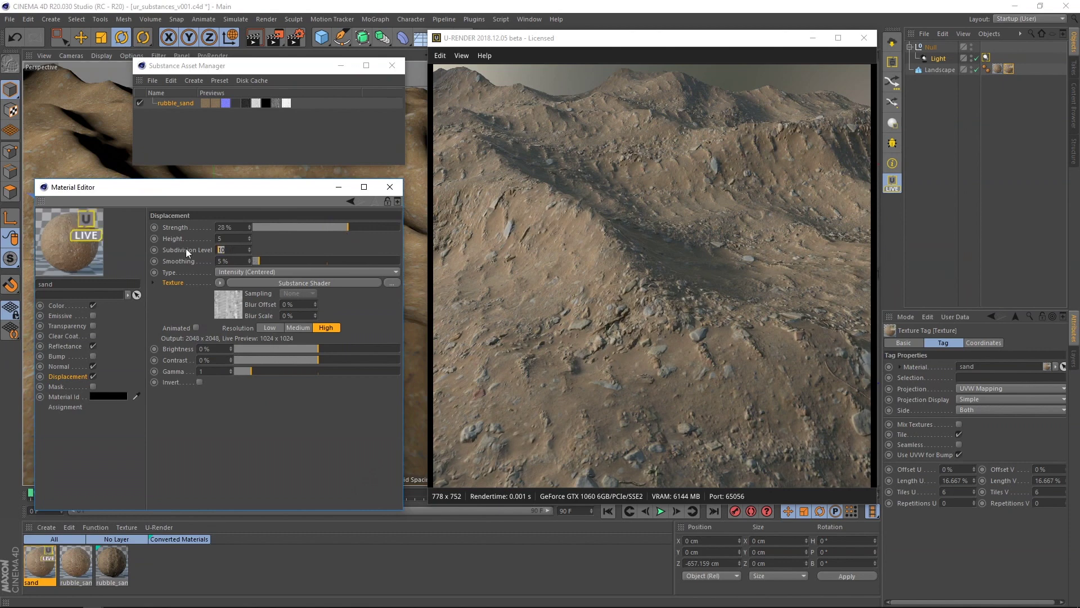
{"action": "key", "text": "Return"}
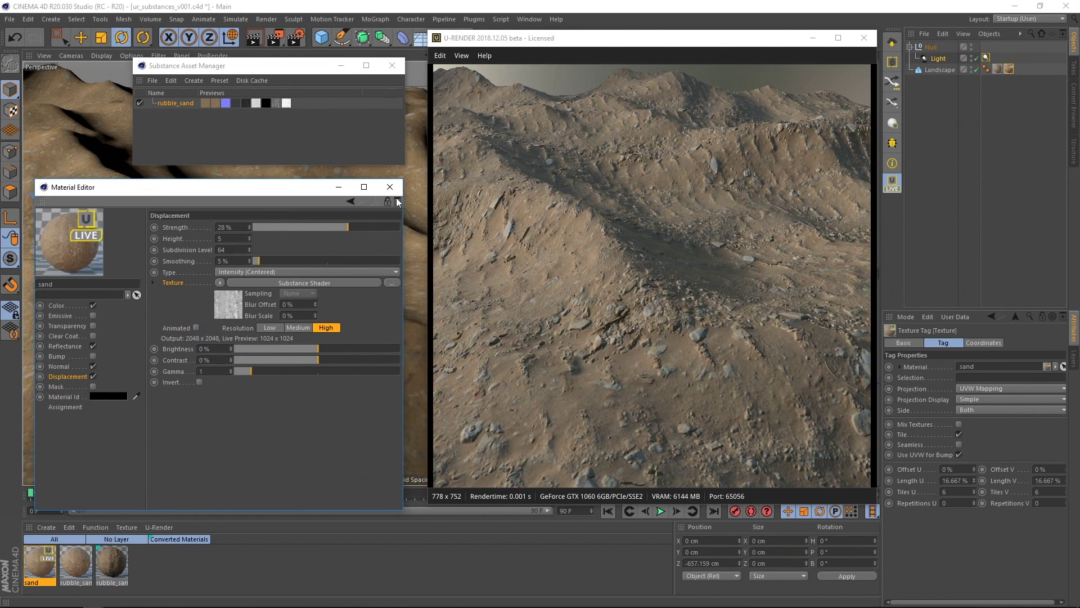
{"action": "left_click_drag", "start_coordinate": [288, 188], "coordinate": [224, 208]}
{"action": "mouse_move", "coordinate": [376, 263]}
{"action": "left_mouse_down", "text": "alt"}
{"action": "mouse_move", "coordinate": [374, 275]}
{"action": "mouse_move", "coordinate": [386, 271]}
{"action": "left_mouse_up", "text": "alt"}
{"action": "left_click_drag", "start_coordinate": [206, 206], "coordinate": [278, 177]}
{"action": "double_click", "coordinate": [238, 239]}
{"action": "type", "text": "16"}
{"action": "key", "text": "Return"}
{"action": "key", "text": "ctrl+z"}
{"action": "left_click_drag", "start_coordinate": [286, 181], "coordinate": [258, 179]}
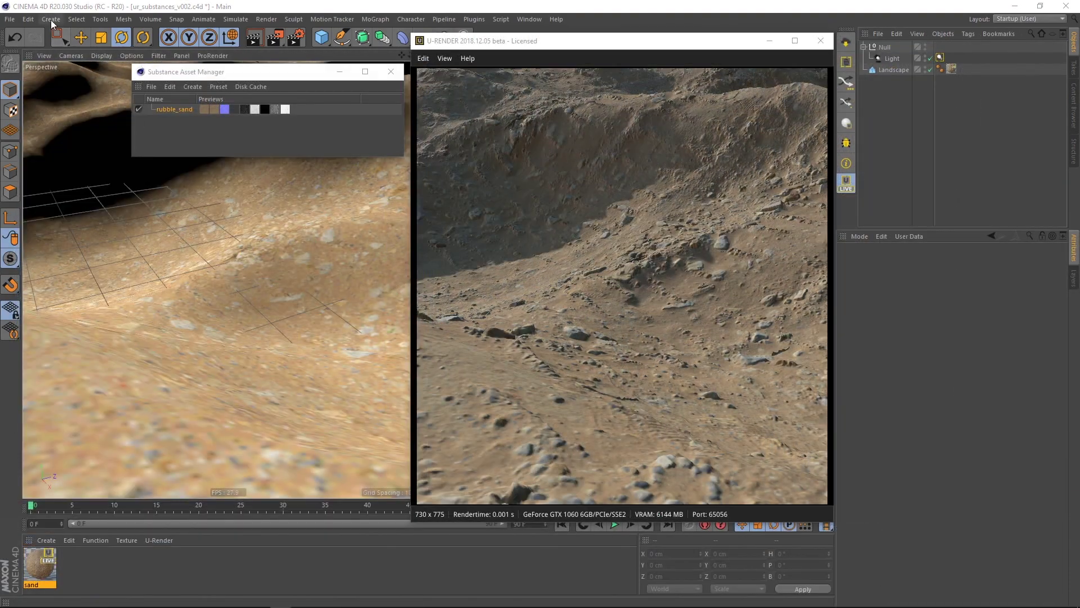
Close the Substance Asset Manager and add a new Camera to the scene
{"action": "left_click", "coordinate": [389, 72]}
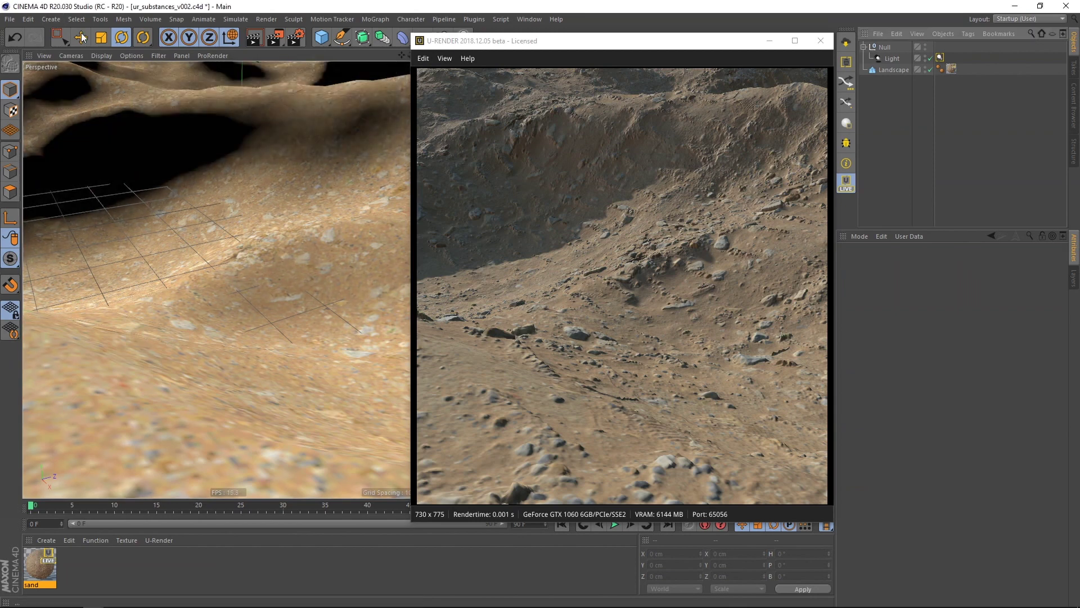
{"action": "left_click", "coordinate": [50, 19]}
{"action": "mouse_move", "coordinate": [54, 138]}
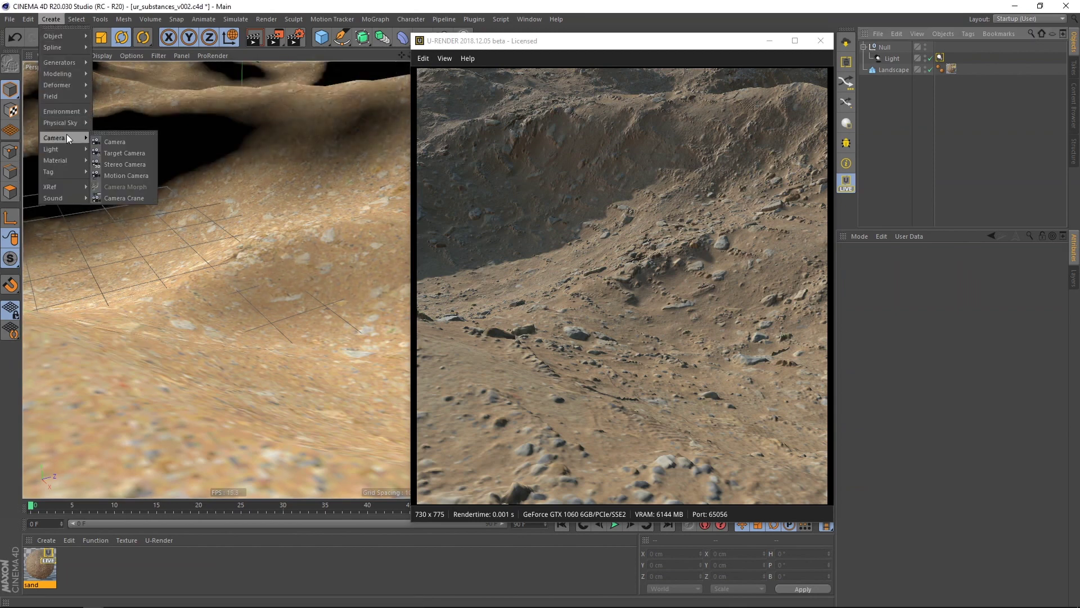
{"action": "left_click", "coordinate": [112, 140]}
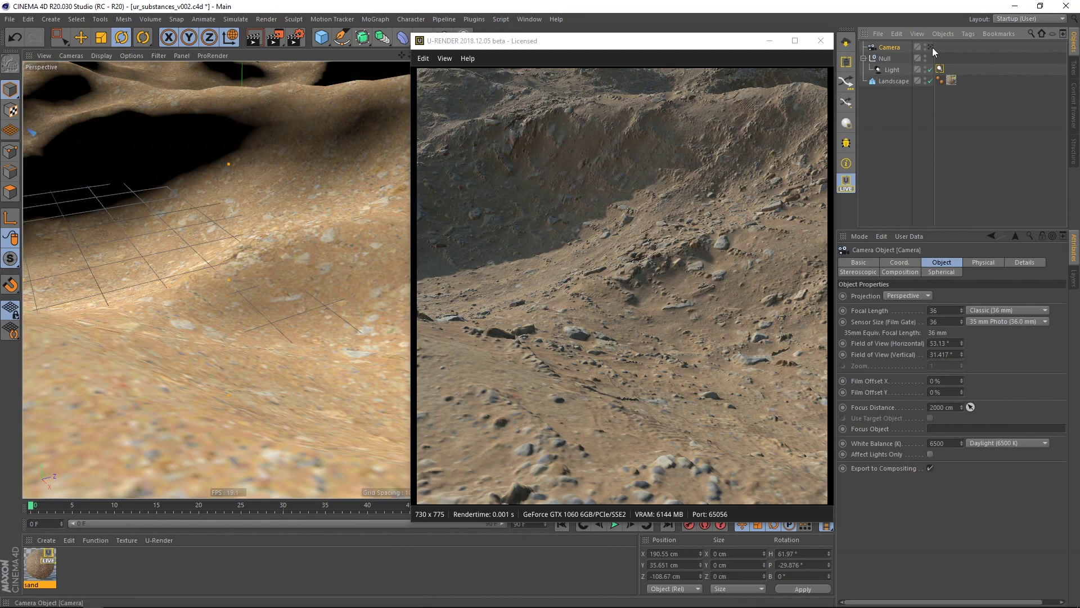
Add a U-RENDER Camera Tag with near clipping at 1 cm and focus distance 280
{"action": "right_click", "coordinate": [893, 47]}
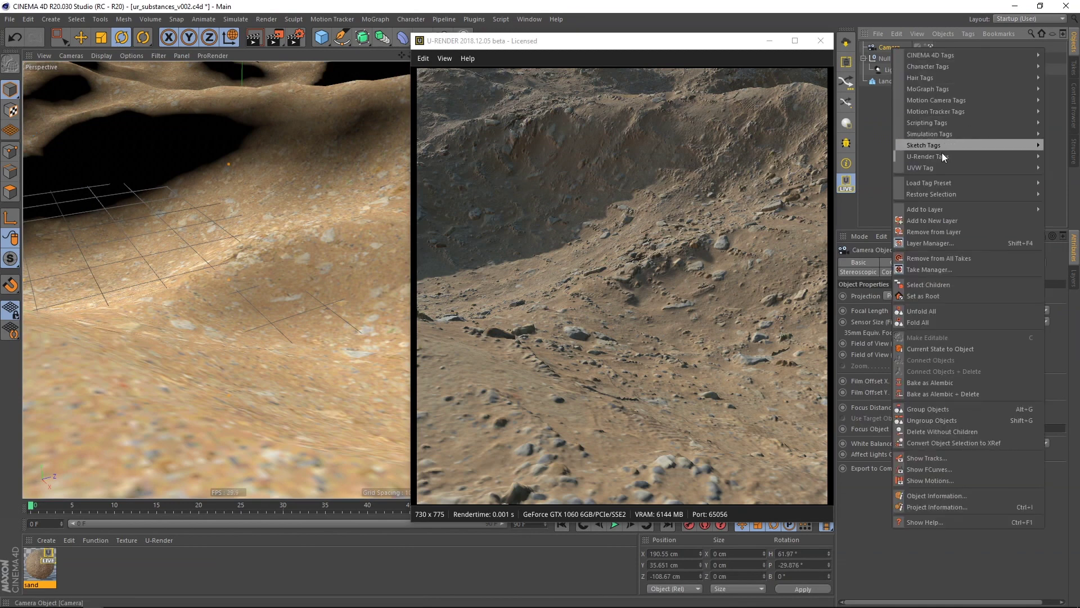
{"action": "mouse_move", "coordinate": [943, 157]}
{"action": "left_click", "coordinate": [879, 156]}
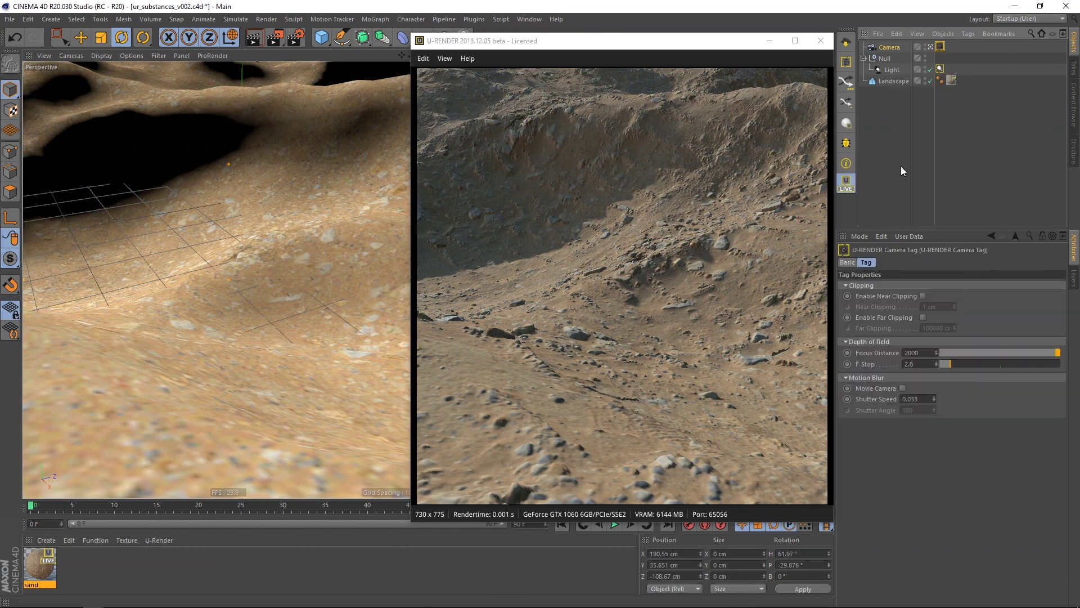
{"action": "left_click", "coordinate": [924, 296]}
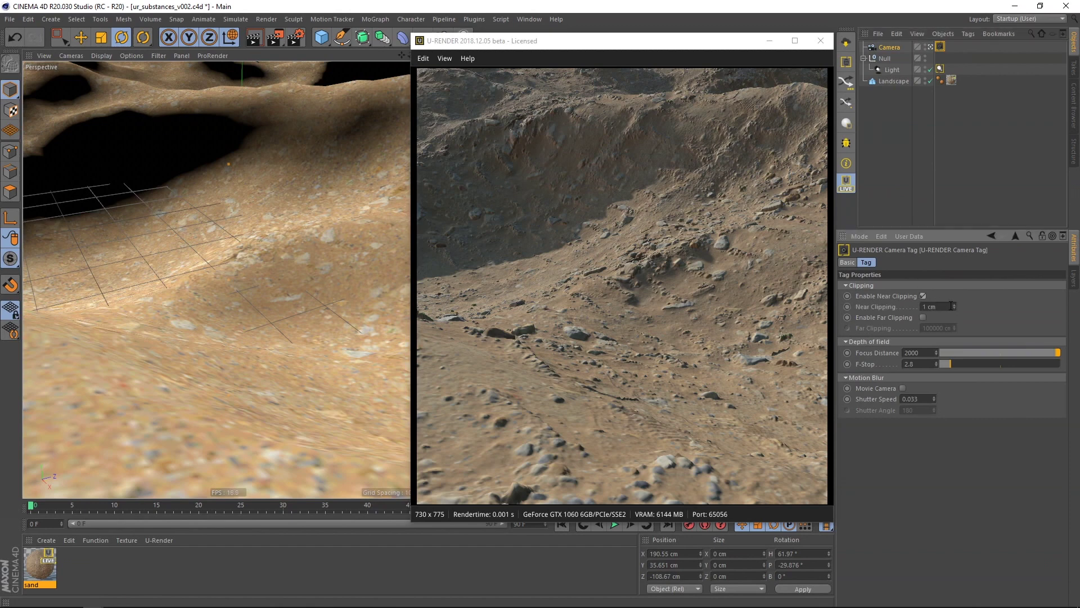
{"action": "mouse_move", "coordinate": [1058, 353]}
{"action": "left_mouse_down"}
{"action": "mouse_move", "coordinate": [999, 356]}
{"action": "mouse_move", "coordinate": [1063, 363]}
{"action": "left_mouse_up"}
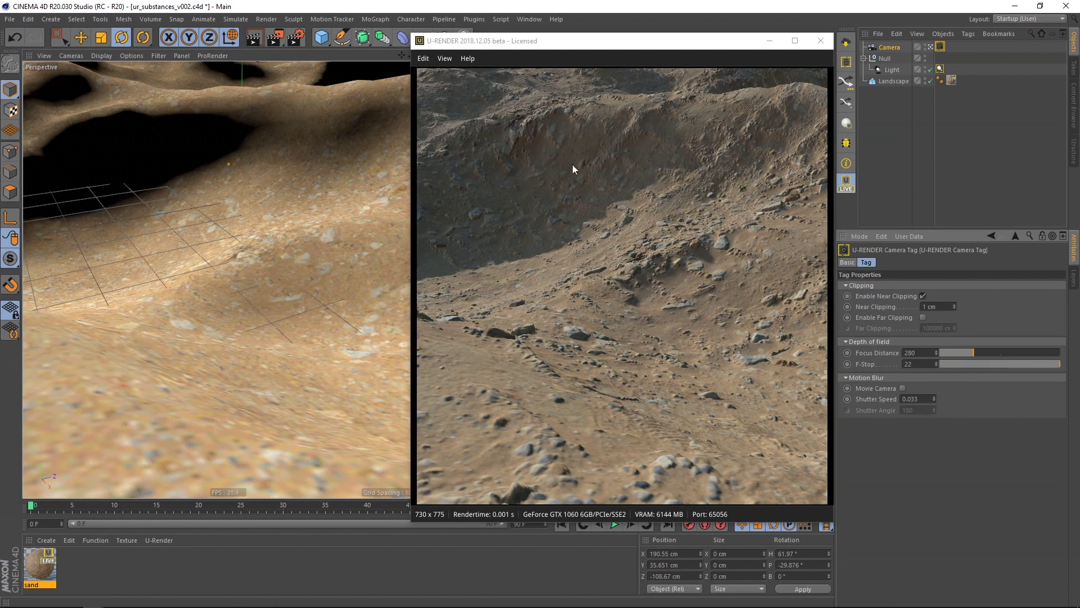
{"action": "left_click", "coordinate": [294, 39]}
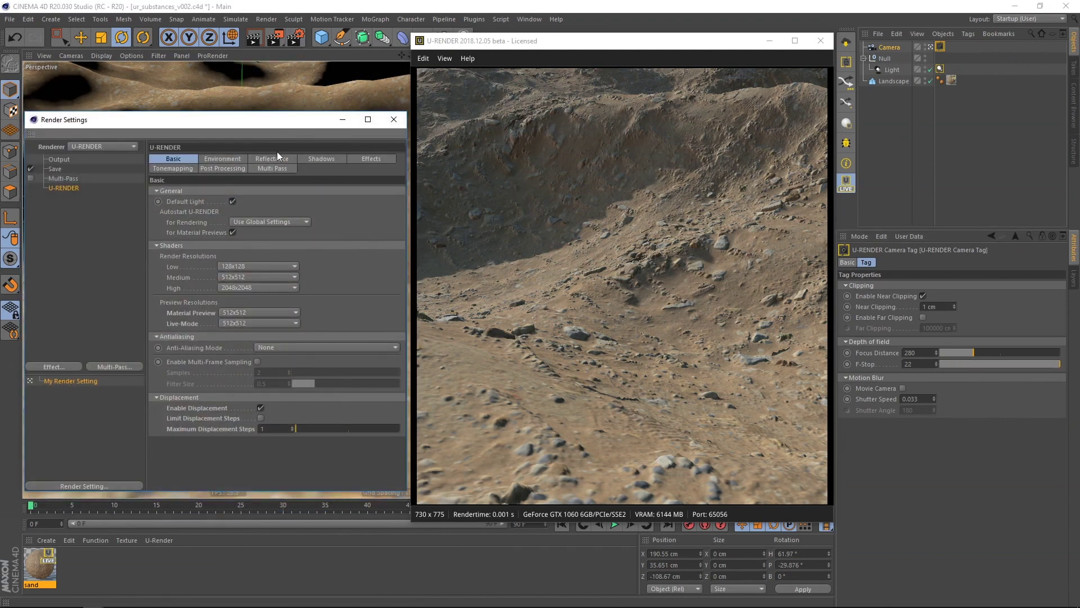
Enable depth of field with focus distance 82 and F-Stop back at 22
{"action": "left_click", "coordinate": [376, 158]}
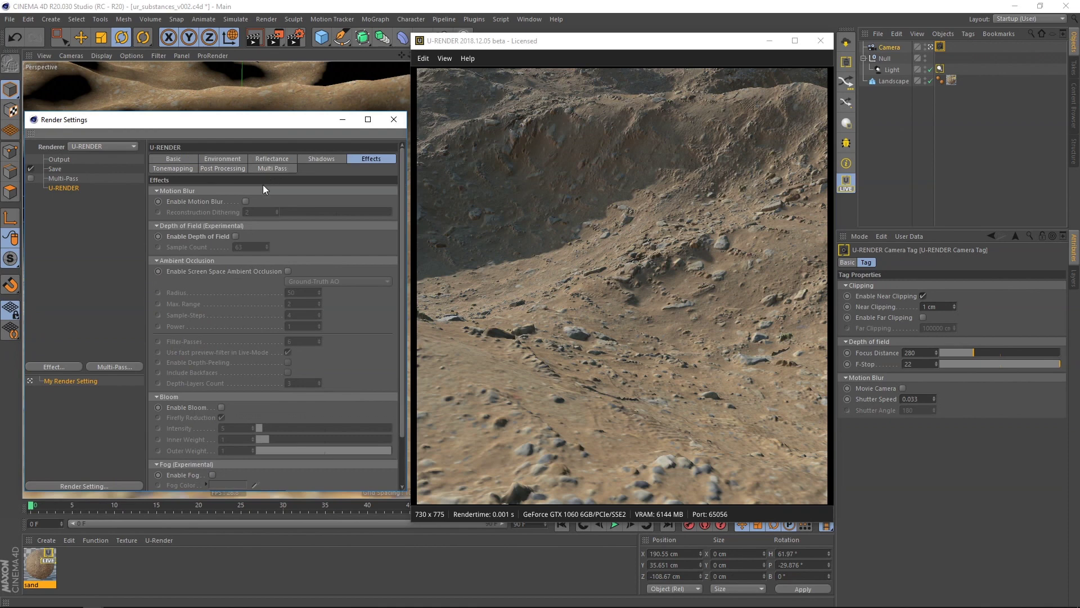
{"action": "left_click", "coordinate": [235, 236]}
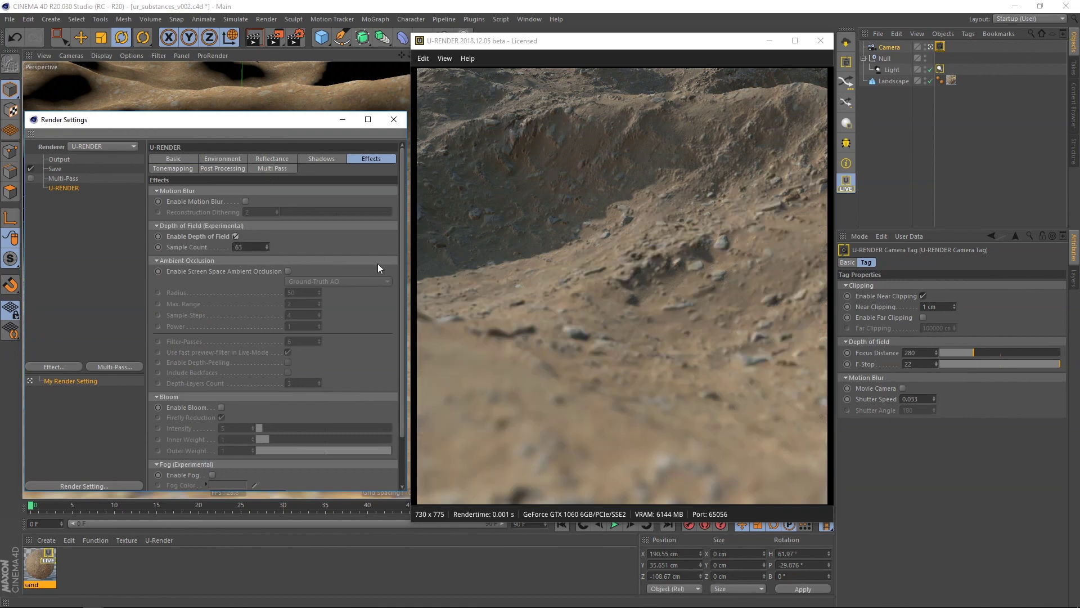
{"action": "left_click_drag", "start_coordinate": [1043, 365], "coordinate": [947, 356]}
{"action": "left_click", "coordinate": [915, 356]}
{"action": "key", "text": "BackSpace"}
{"action": "type", "text": "2"}
{"action": "left_click_drag", "start_coordinate": [1043, 363], "coordinate": [1062, 364]}
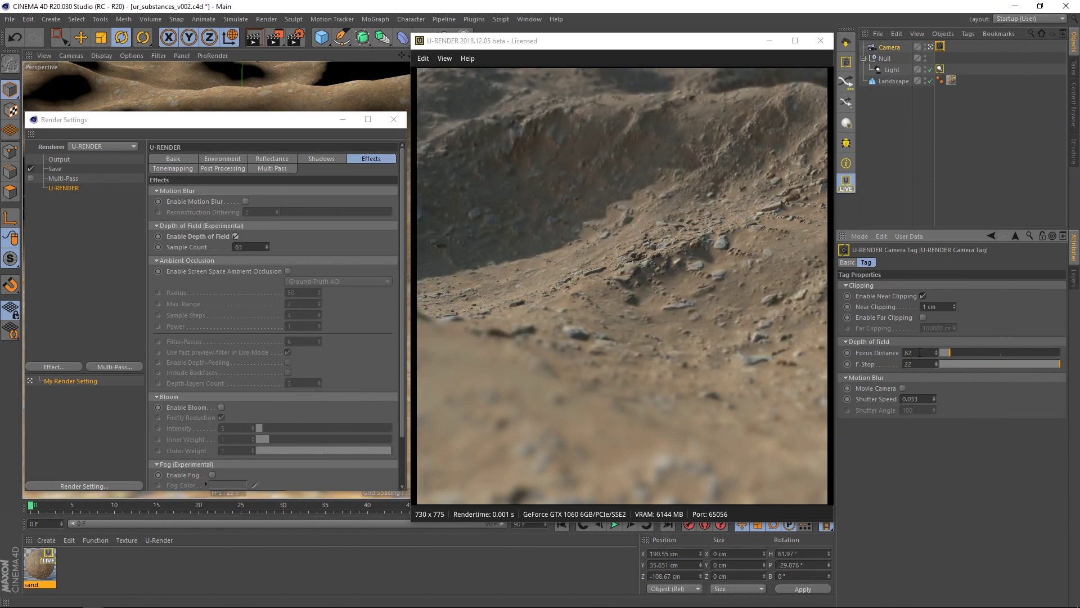
Turn on ambient occlusion with radius 200 and power 4, disabling the fast live-mode preview filter
{"action": "left_click", "coordinate": [288, 271]}
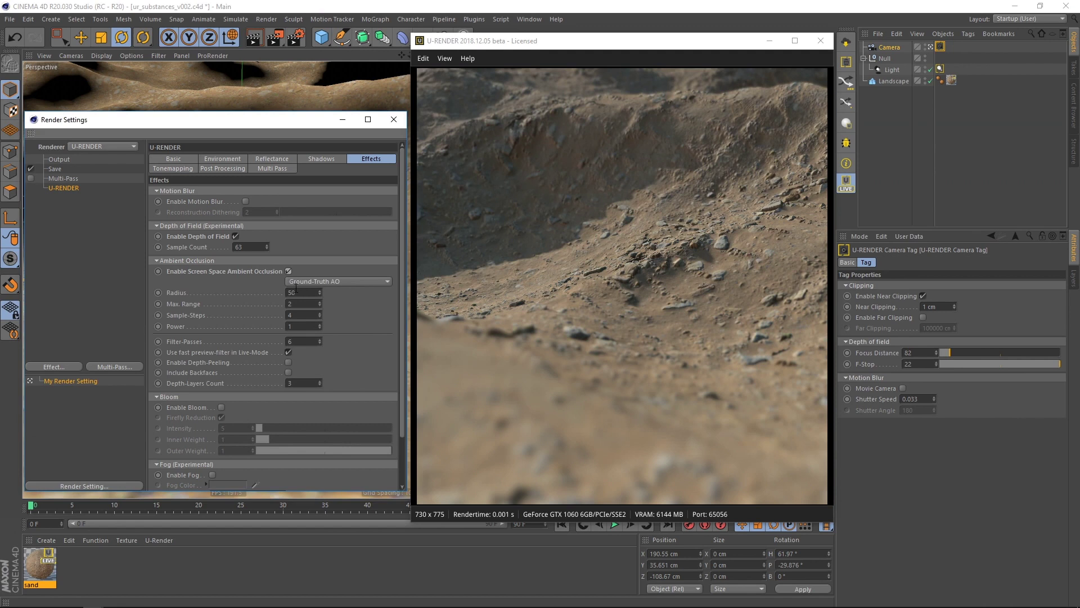
{"action": "left_click_drag", "start_coordinate": [319, 293], "coordinate": [320, 290]}
{"action": "left_click", "coordinate": [305, 293]}
{"action": "type", "text": "200"}
{"action": "key", "text": "Return"}
{"action": "left_click", "coordinate": [288, 352]}
{"action": "left_click_drag", "start_coordinate": [320, 327], "coordinate": [319, 328]}
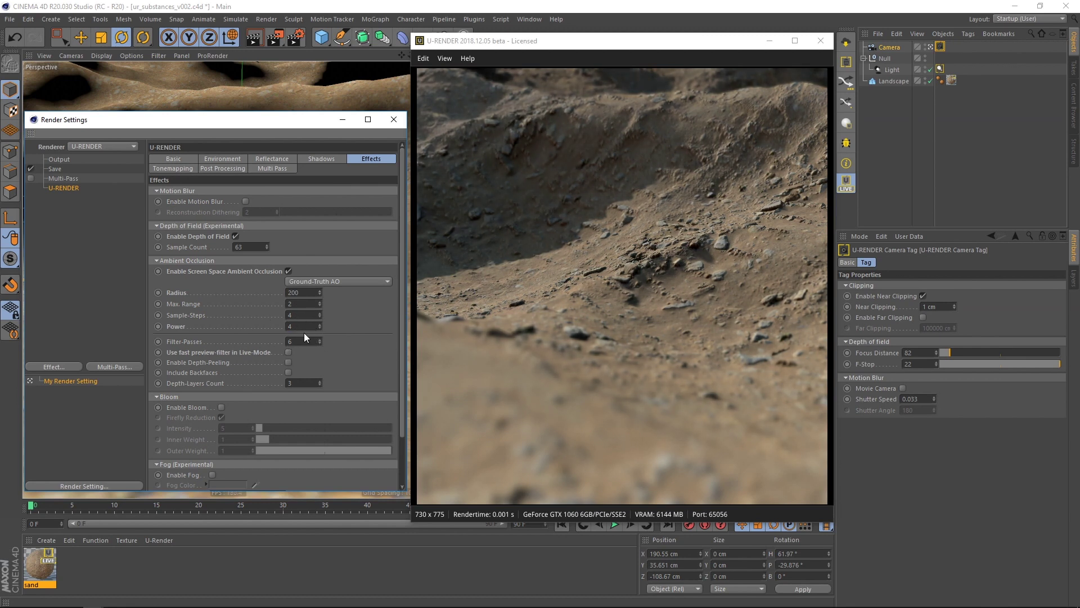
{"action": "left_click_drag", "start_coordinate": [402, 372], "coordinate": [403, 427]}
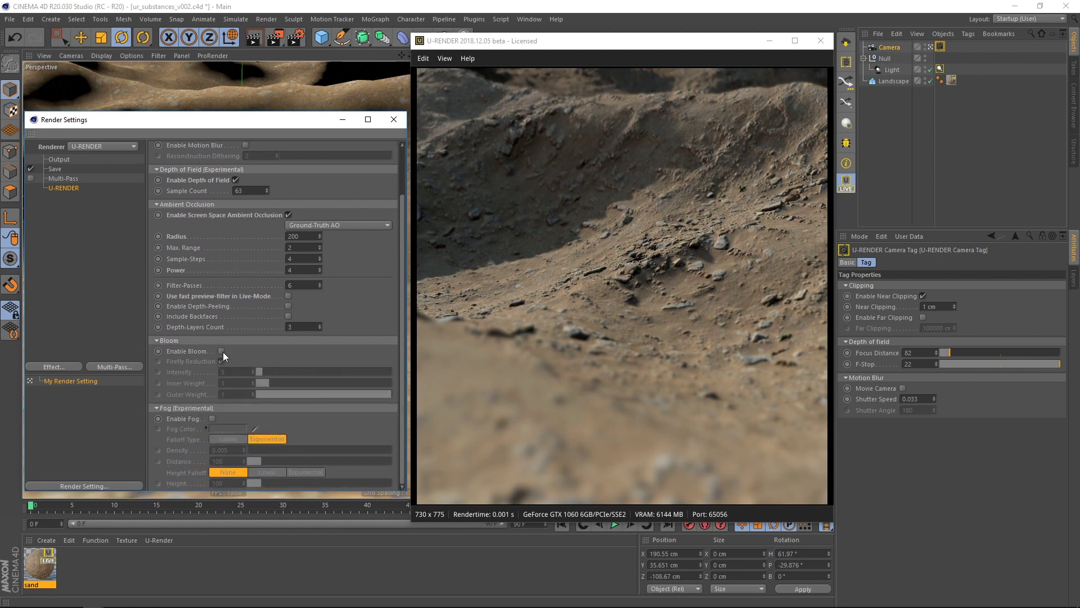
Enable bloom at intensity 0.5, briefly toggling it off to compare
{"action": "left_click", "coordinate": [222, 351]}
{"action": "left_click_drag", "start_coordinate": [264, 371], "coordinate": [261, 374]}
{"action": "left_click", "coordinate": [247, 373]}
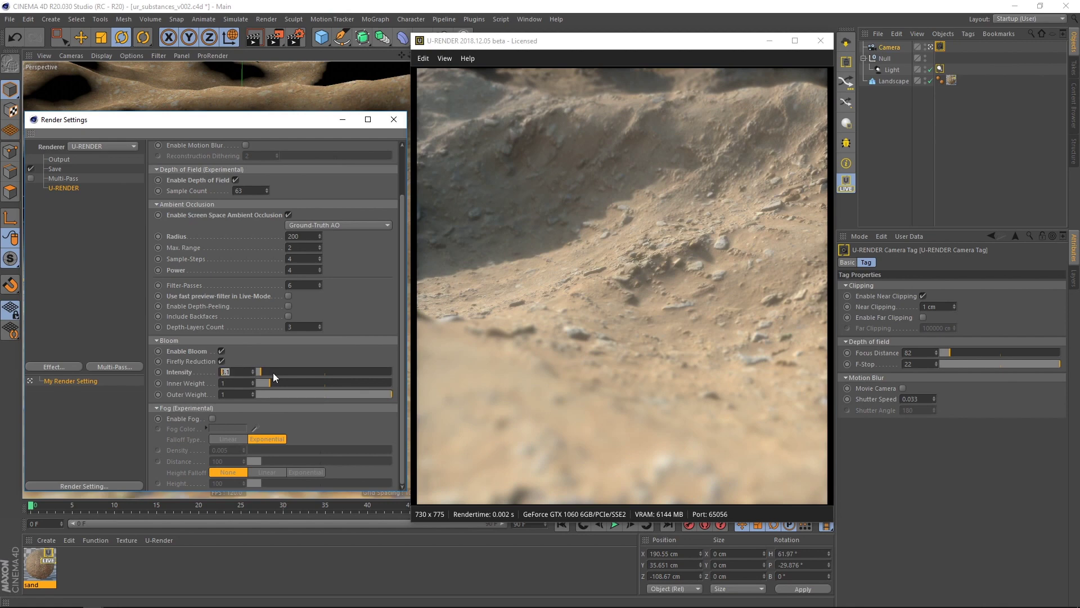
{"action": "type", "text": "0.5"}
{"action": "key", "text": "Return"}
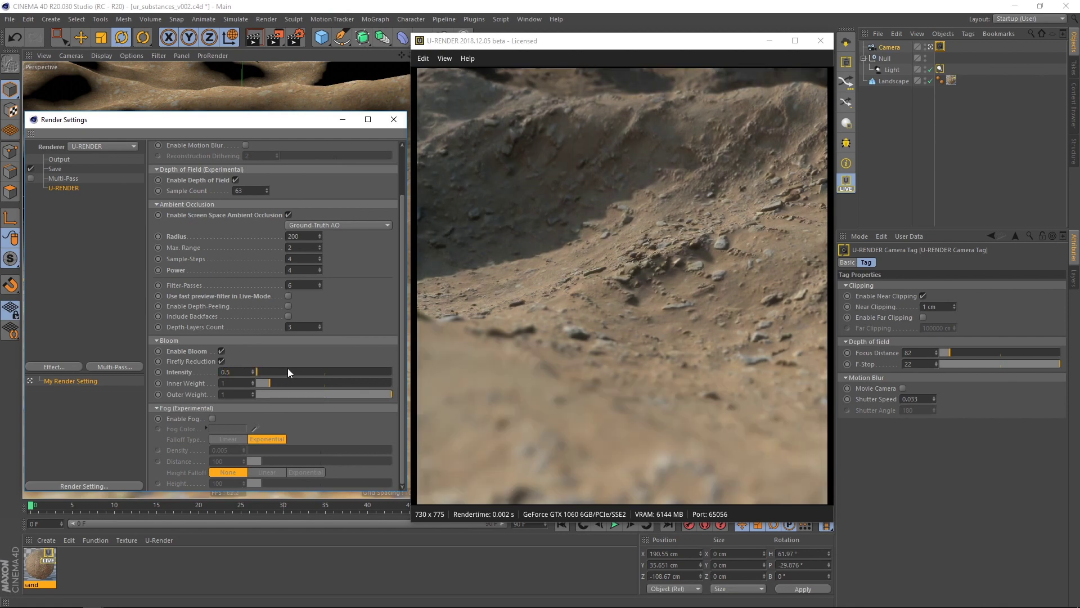
{"action": "left_click", "coordinate": [222, 352]}
{"action": "left_click", "coordinate": [221, 351]}
Enable fog with a light blue colour at 31% saturation and density 0.011
{"action": "left_click", "coordinate": [213, 419]}
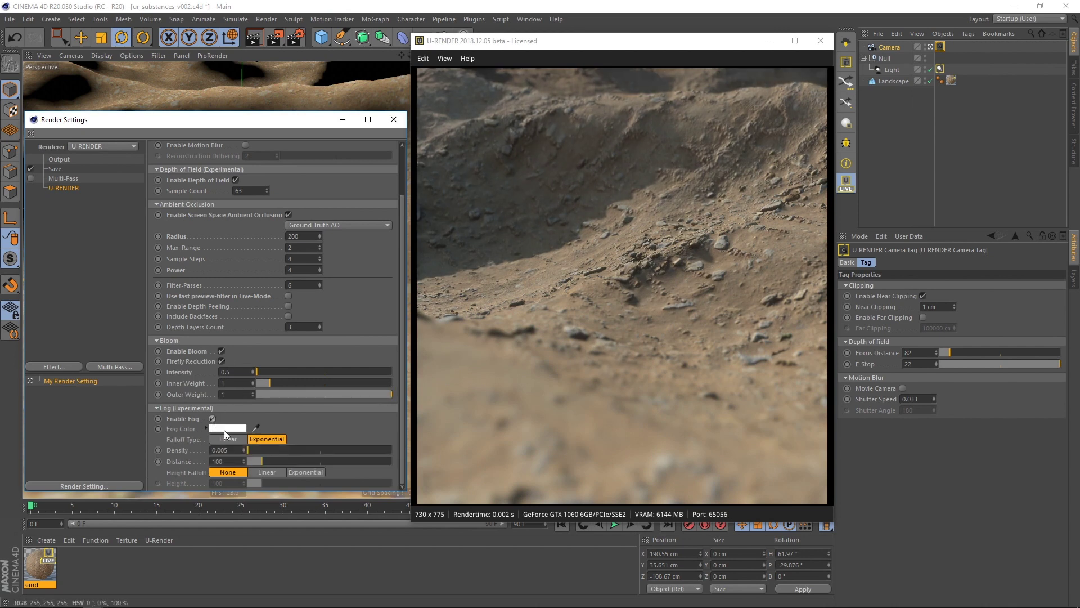
{"action": "left_click", "coordinate": [225, 428]}
{"action": "left_click", "coordinate": [251, 430]}
{"action": "left_click_drag", "start_coordinate": [251, 430], "coordinate": [261, 430]}
{"action": "left_click", "coordinate": [211, 441]}
{"action": "left_click", "coordinate": [206, 470]}
{"action": "double_click", "coordinate": [231, 449]}
{"action": "type", "text": "0.01"}
{"action": "type", "text": "1"}
{"action": "key", "text": "Return"}
{"action": "left_click_drag", "start_coordinate": [402, 328], "coordinate": [404, 244]}
Turn on tonemapping with exposure 1.65 and white point 1.35
{"action": "left_click", "coordinate": [192, 168]}
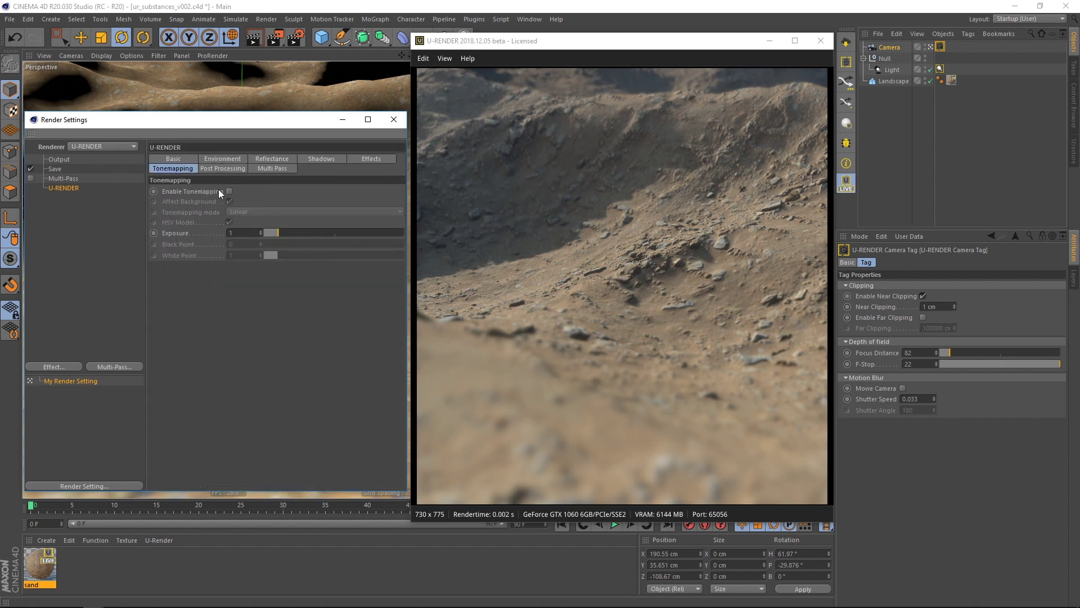
{"action": "left_click_drag", "start_coordinate": [283, 232], "coordinate": [288, 232]}
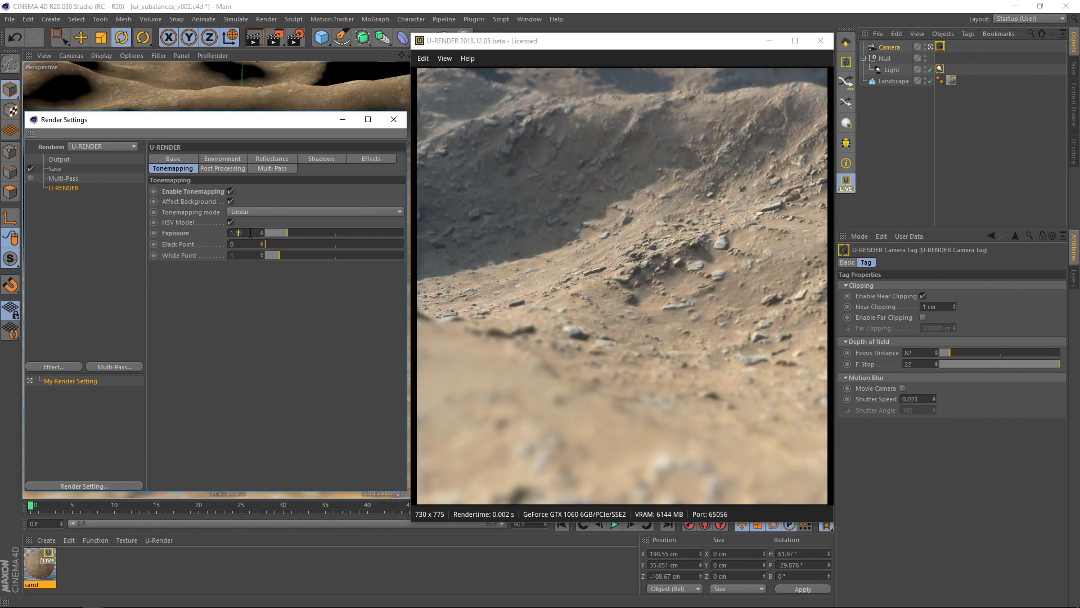
{"action": "left_click_drag", "start_coordinate": [279, 257], "coordinate": [285, 256]}
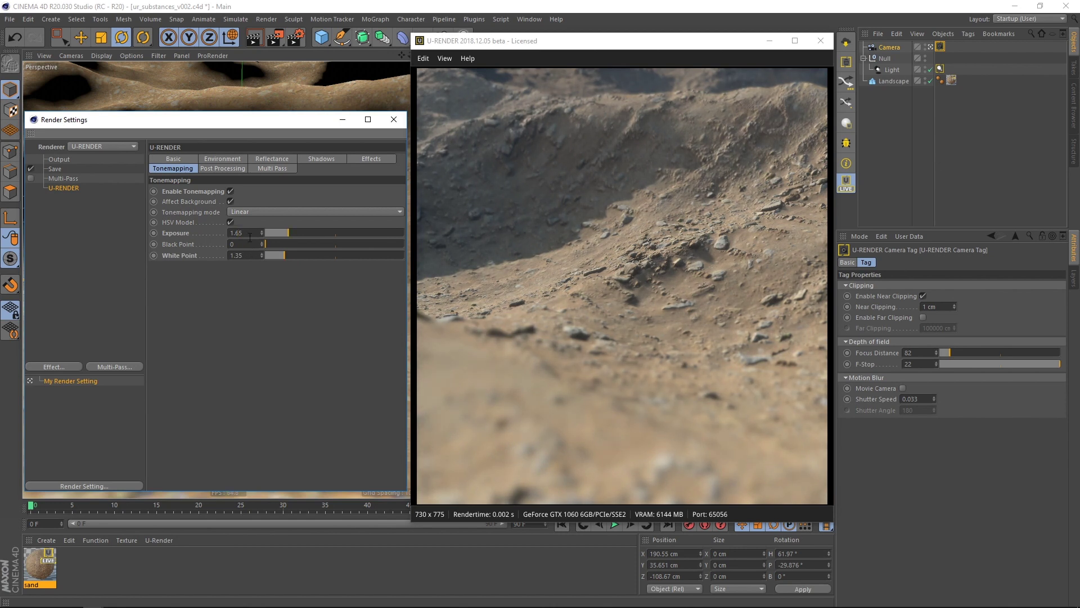
Add chromatic aberration at strength 2 and a vignette, then close Render Settings
{"action": "left_click", "coordinate": [222, 168]}
{"action": "left_click", "coordinate": [257, 201]}
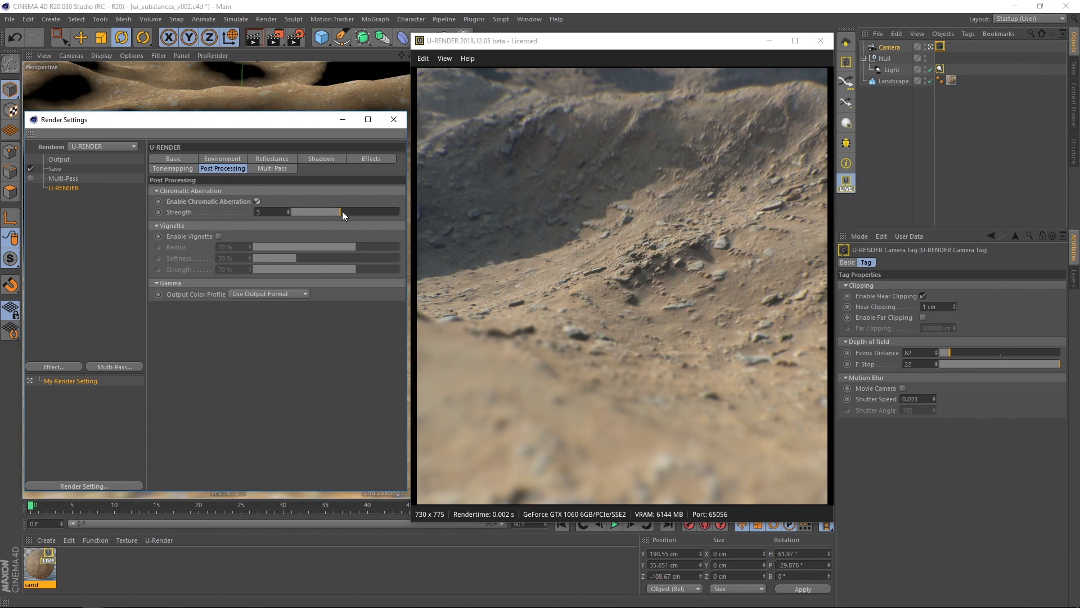
{"action": "left_click_drag", "start_coordinate": [338, 219], "coordinate": [306, 218]}
{"action": "left_click", "coordinate": [219, 236]}
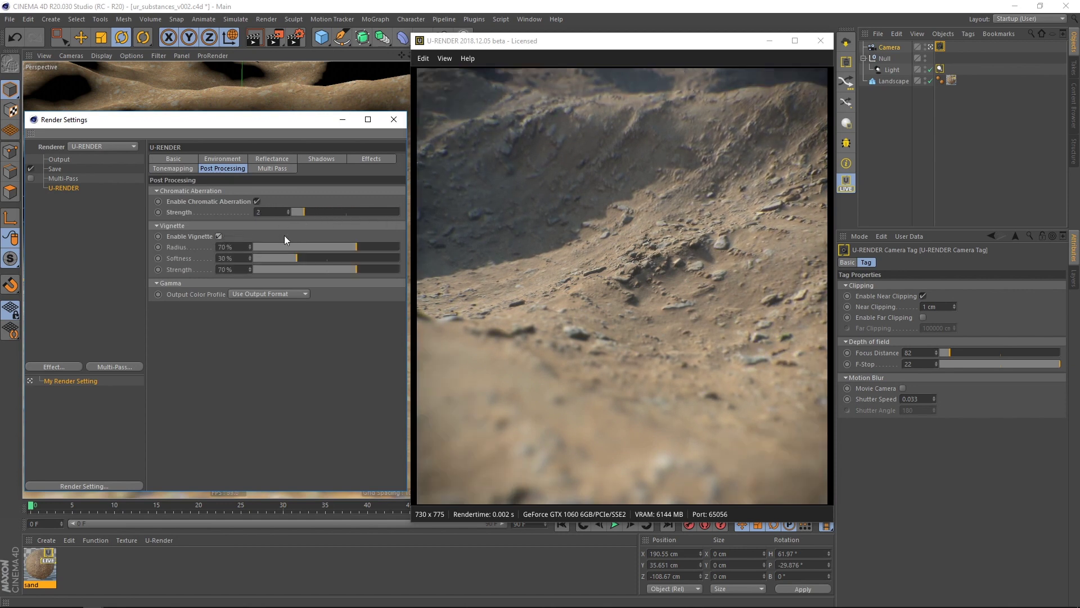
{"action": "scroll", "coordinate": [239, 258], "scroll_direction": "up", "scroll_amount": 10}
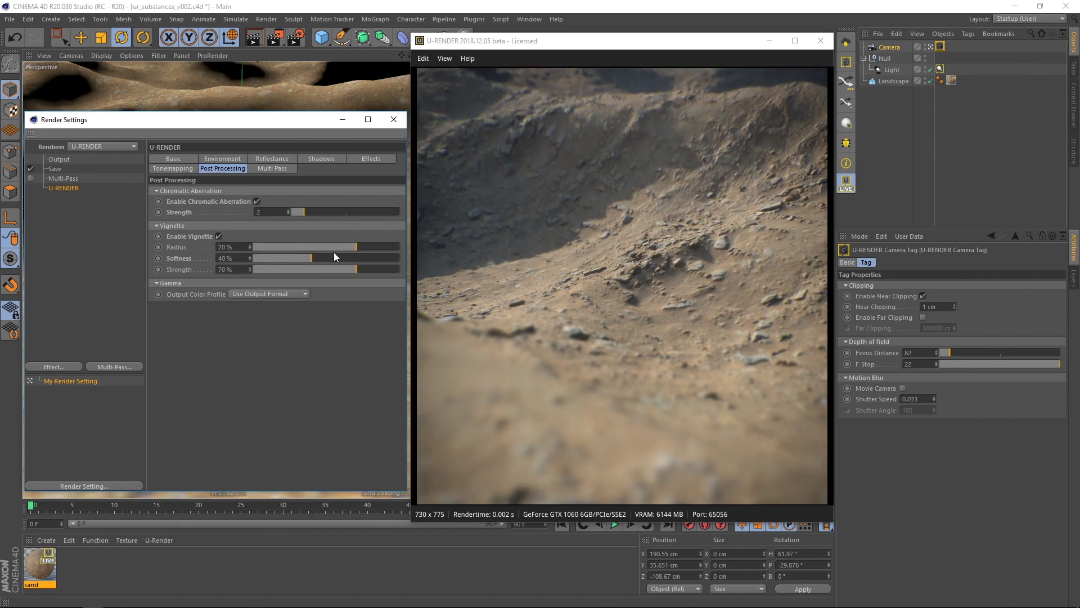
{"action": "left_click", "coordinate": [342, 119]}
{"action": "mouse_move", "coordinate": [251, 269]}
{"action": "left_mouse_down", "text": "alt"}
{"action": "mouse_move", "coordinate": [270, 269]}
{"action": "mouse_move", "coordinate": [228, 269]}
{"action": "mouse_move", "coordinate": [258, 268]}
{"action": "left_mouse_up", "text": "alt"}
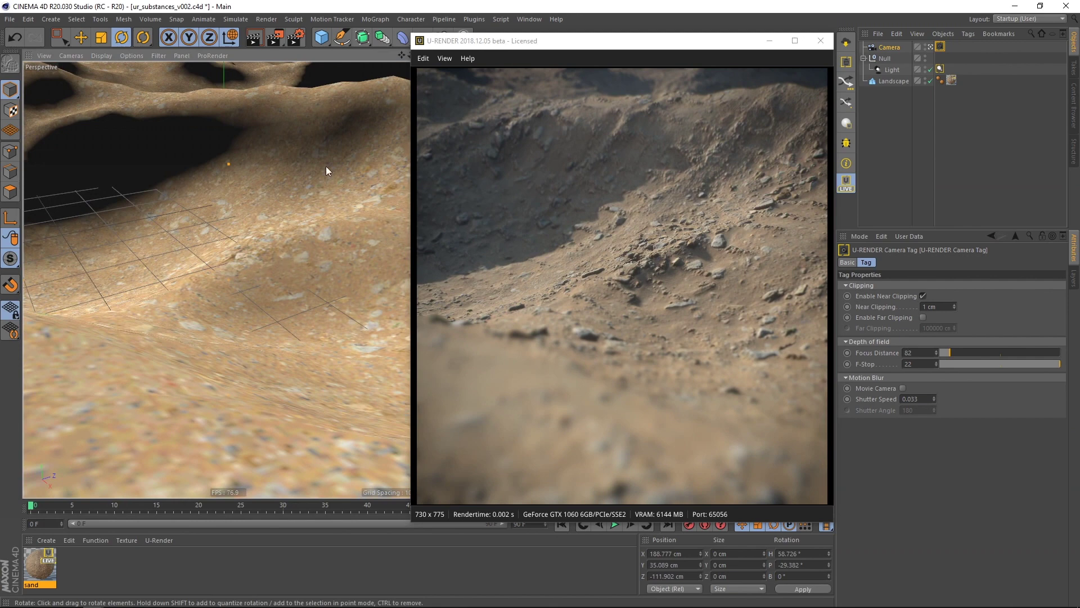
Open the Substance Asset Manager and select the rubble_sand Substance to show its properties
{"action": "left_click_drag", "start_coordinate": [562, 41], "coordinate": [565, 142]}
{"action": "left_click", "coordinate": [442, 25]}
{"action": "mouse_move", "coordinate": [491, 46]}
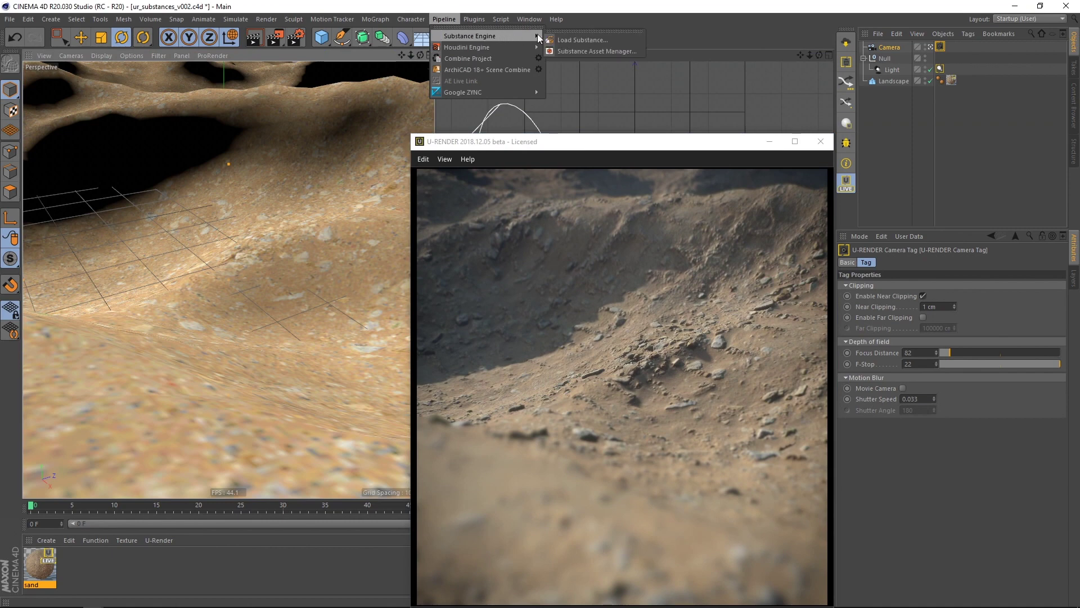
{"action": "left_click", "coordinate": [591, 41]}
{"action": "left_click_drag", "start_coordinate": [681, 42], "coordinate": [205, 72]}
{"action": "left_click_drag", "start_coordinate": [565, 142], "coordinate": [567, 41]}
{"action": "left_click", "coordinate": [141, 108]}
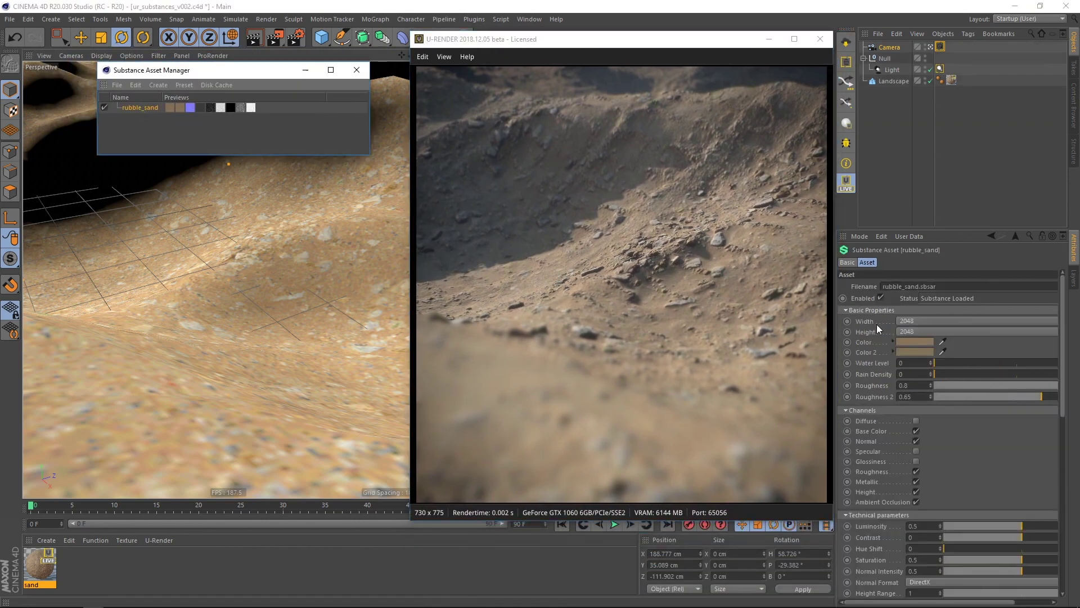
Darken rubble_sand's Color 2 to 19% value and brighten Color to 69%
{"action": "left_click", "coordinate": [893, 351]}
{"action": "left_click", "coordinate": [894, 341]}
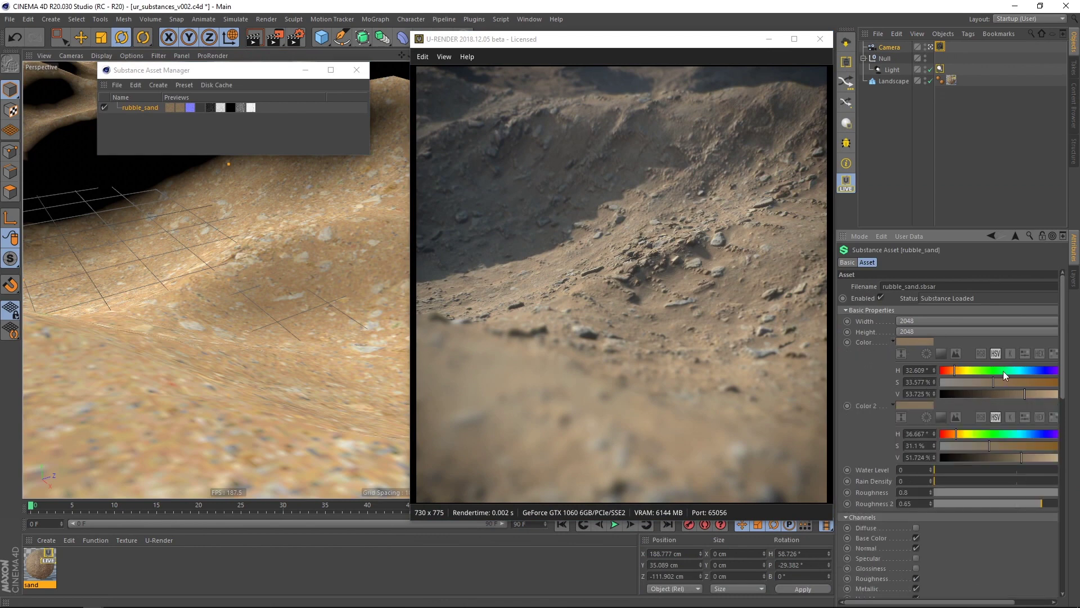
{"action": "left_click_drag", "start_coordinate": [1022, 460], "coordinate": [975, 457]}
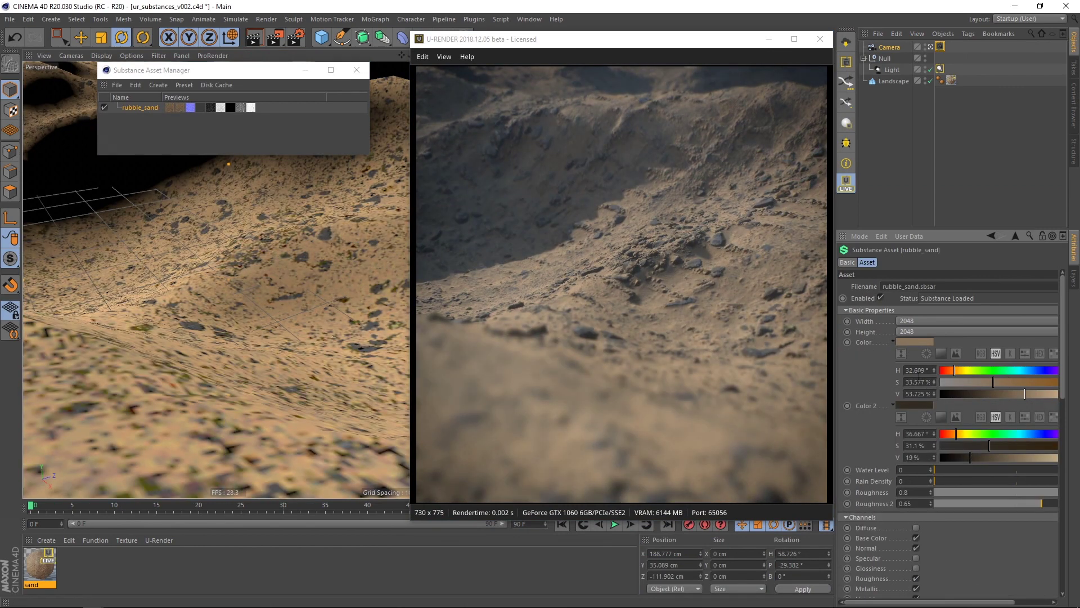
{"action": "left_click_drag", "start_coordinate": [1025, 394], "coordinate": [1050, 395]}
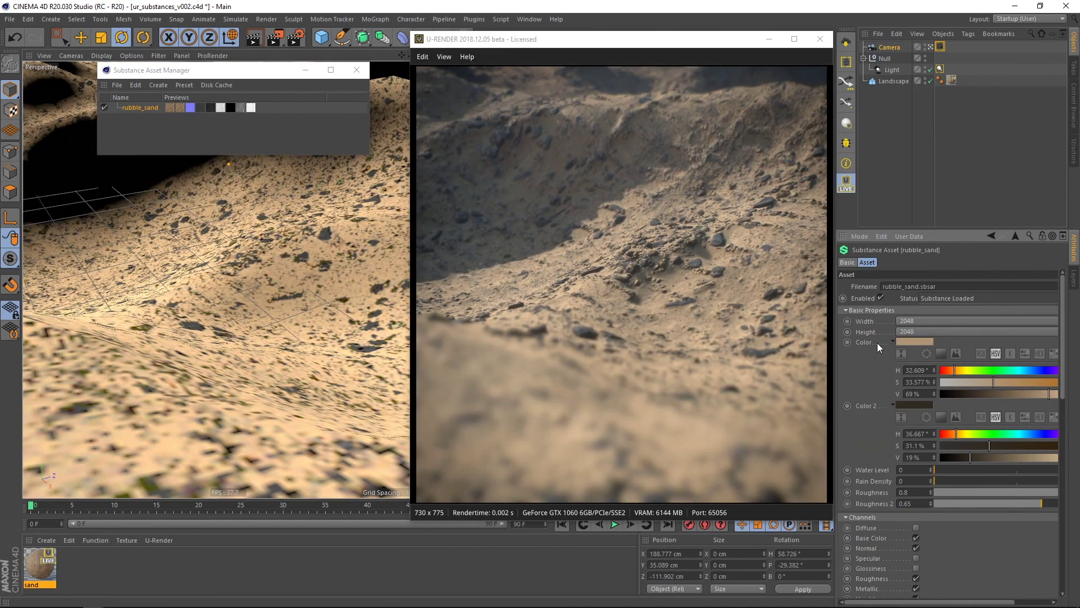
{"action": "left_click_drag", "start_coordinate": [272, 282], "coordinate": [299, 283], "text": "alt"}
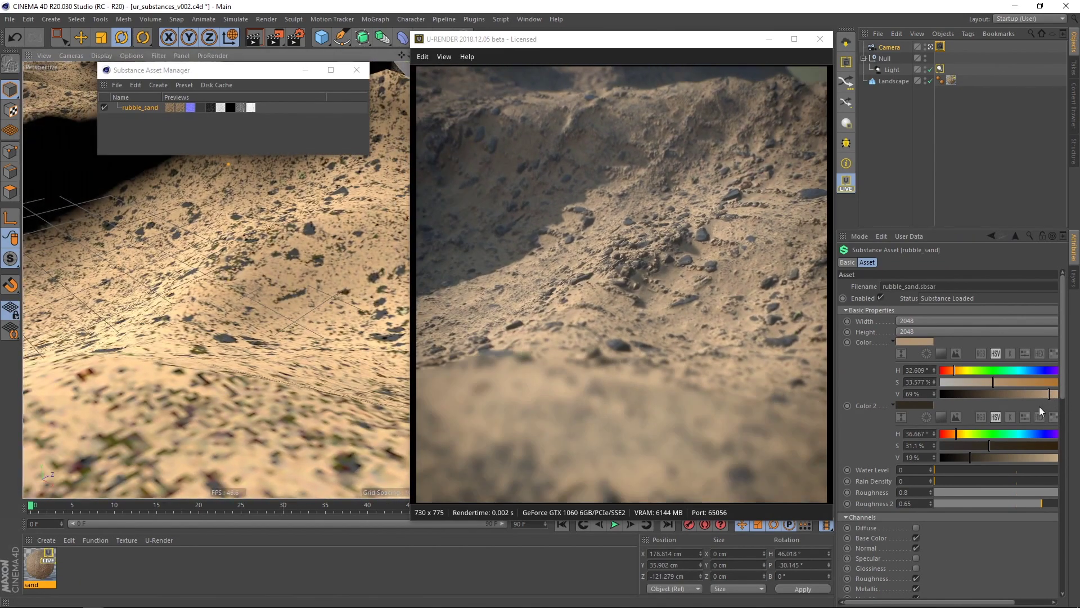
{"action": "scroll", "coordinate": [1058, 422], "scroll_direction": "down", "scroll_amount": 3}
Adjust the rubble_sand Roughness, settling it at about 0.7
{"action": "left_click_drag", "start_coordinate": [1046, 425], "coordinate": [964, 425]}
{"action": "left_click_drag", "start_coordinate": [246, 297], "coordinate": [217, 309], "text": "alt"}
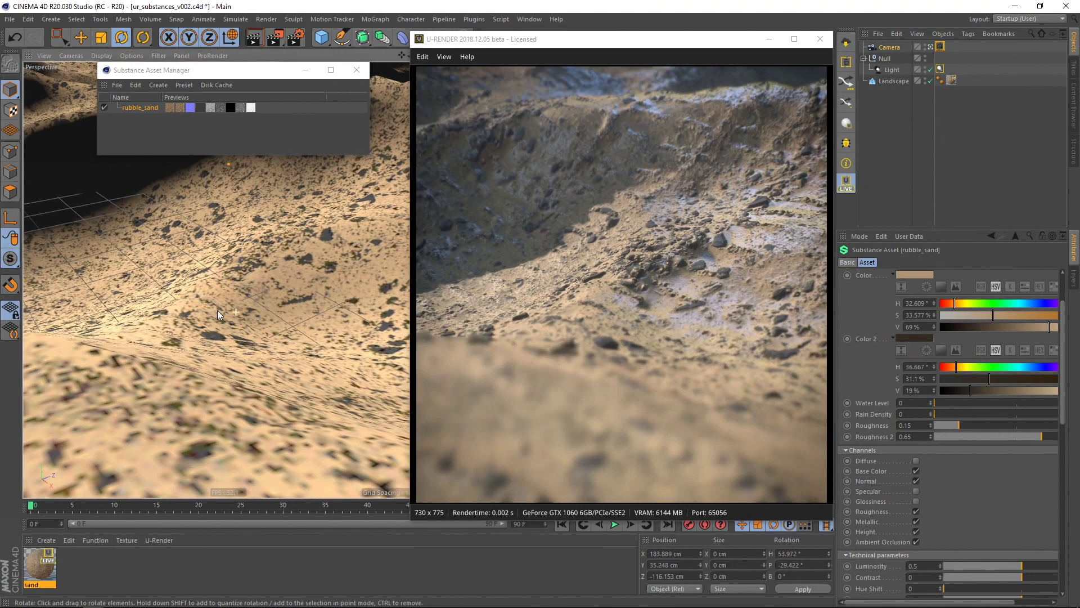
{"action": "mouse_move", "coordinate": [959, 425]}
{"action": "left_mouse_down"}
{"action": "mouse_move", "coordinate": [1065, 433]}
{"action": "mouse_move", "coordinate": [940, 426]}
{"action": "left_mouse_up"}
{"action": "left_click", "coordinate": [1034, 426]}
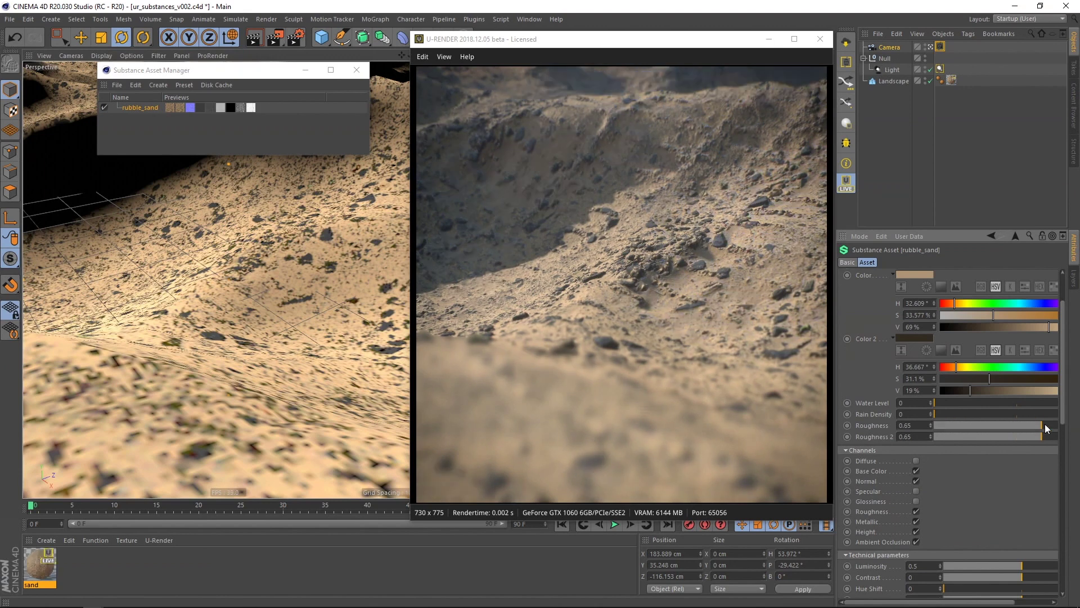
{"action": "scroll", "coordinate": [1007, 421], "scroll_direction": "down", "scroll_amount": 6}
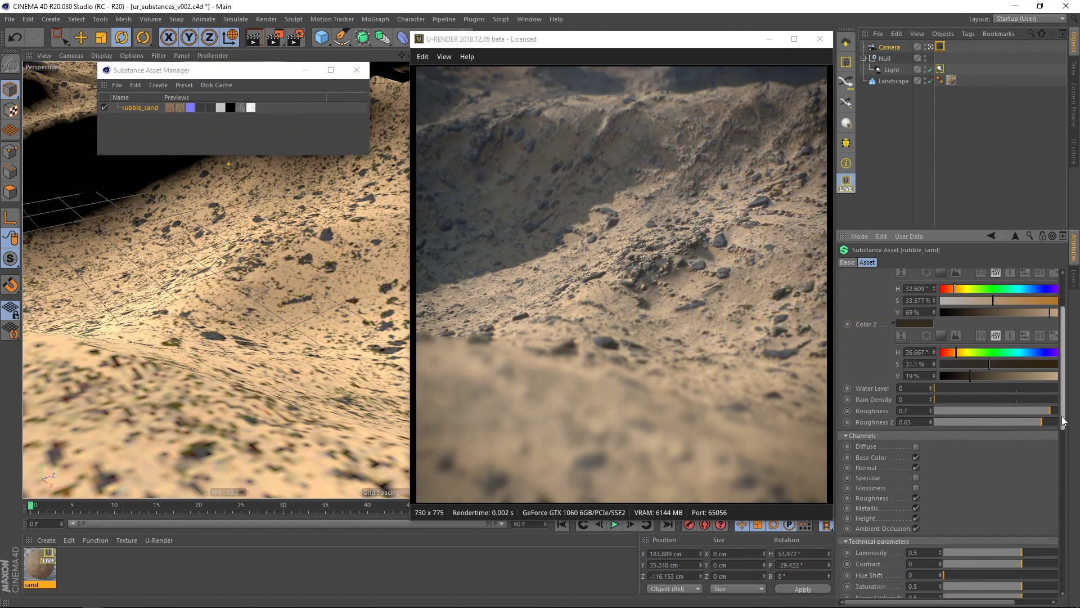
Try different Luminosity and Saturation values, then return both to 0.5
{"action": "left_click", "coordinate": [1008, 400]}
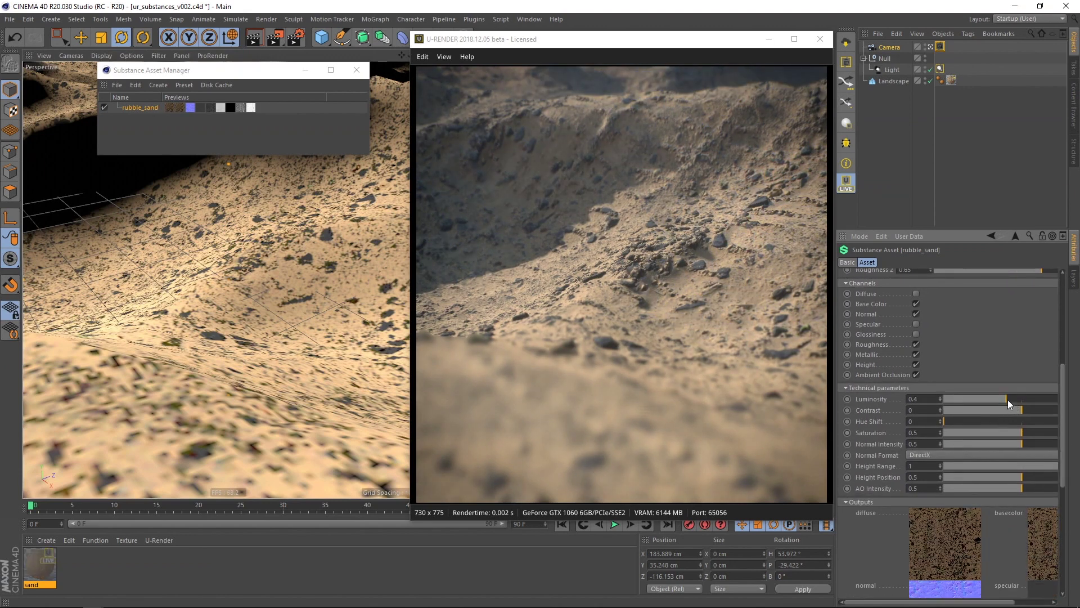
{"action": "left_click", "coordinate": [1029, 399]}
{"action": "left_click", "coordinate": [1021, 400]}
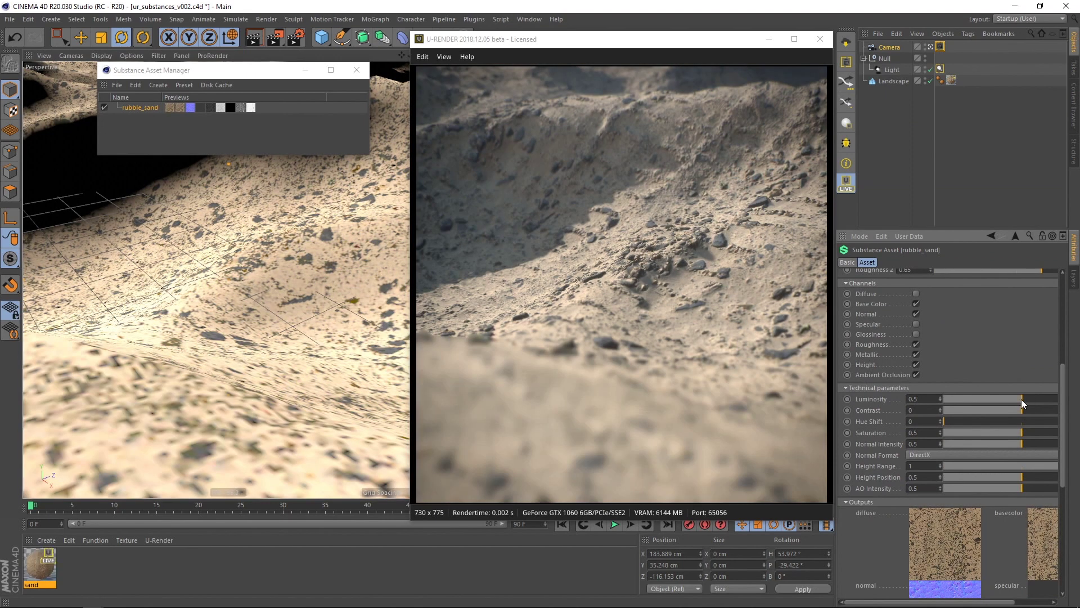
{"action": "left_click_drag", "start_coordinate": [1006, 431], "coordinate": [1048, 430]}
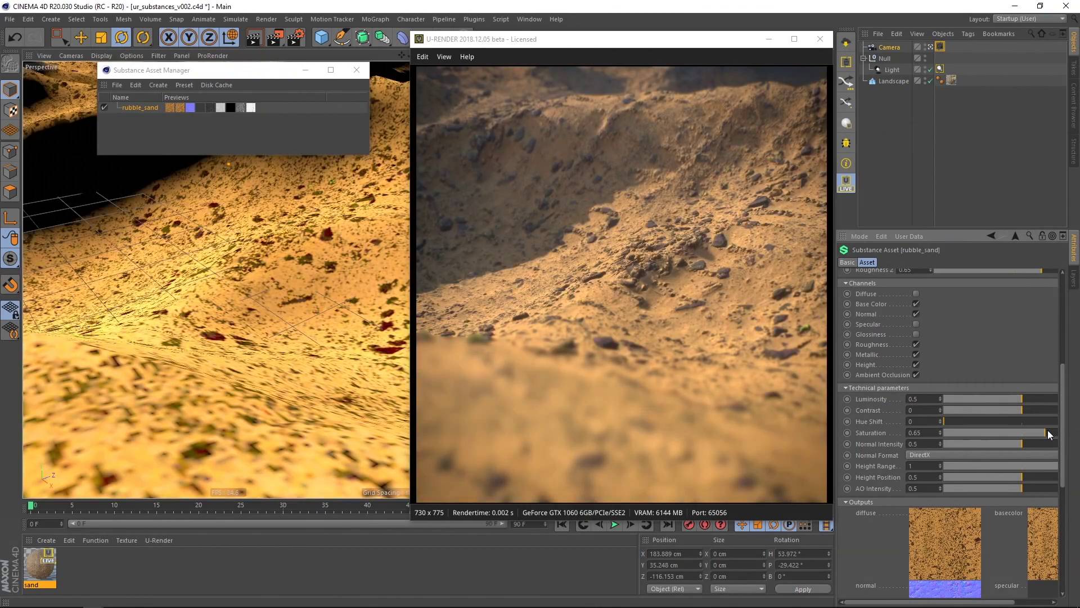
{"action": "left_click", "coordinate": [1022, 431]}
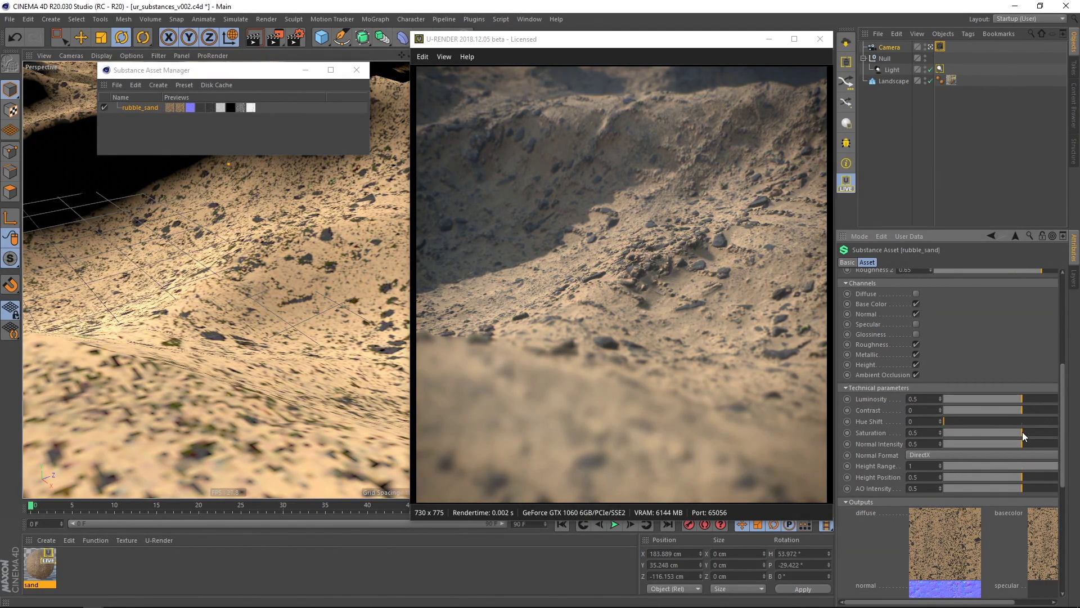